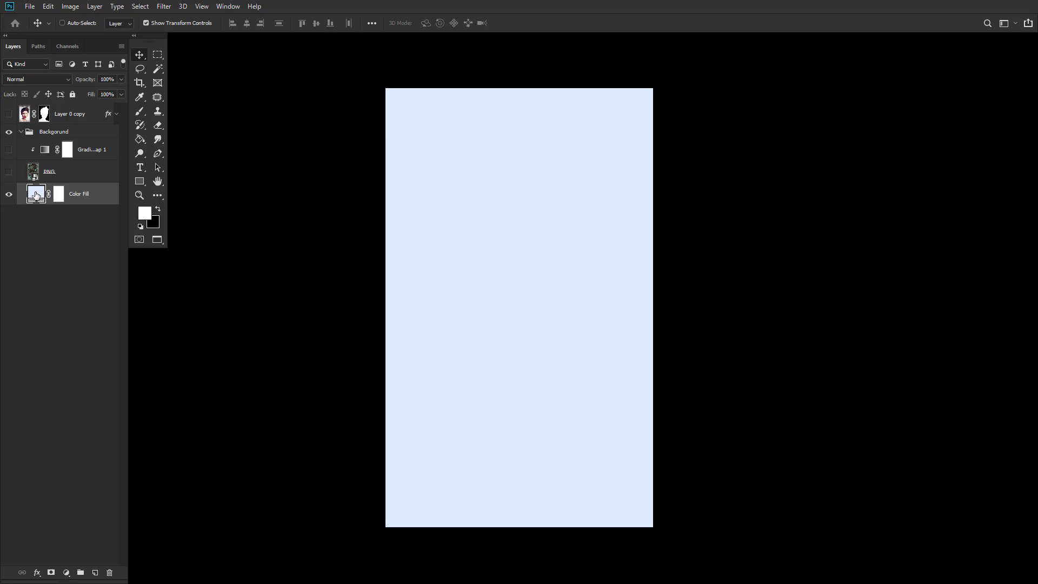
Confirm the Color Fill stays pale blue #ddedff and show the octopus artwork layer
{"action": "double_click", "coordinate": [35, 196]}
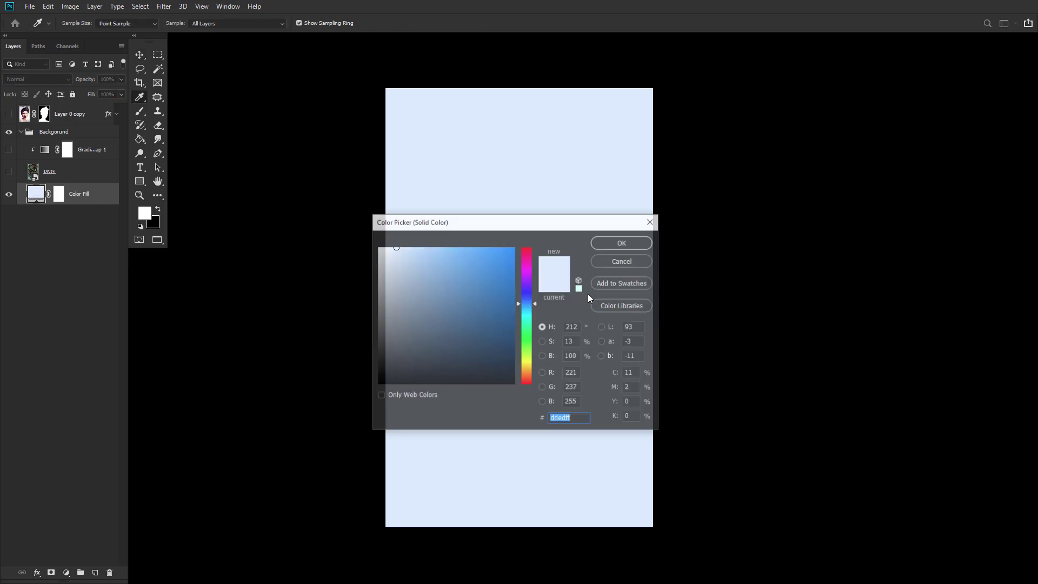
{"action": "left_click_drag", "start_coordinate": [551, 227], "coordinate": [524, 136]}
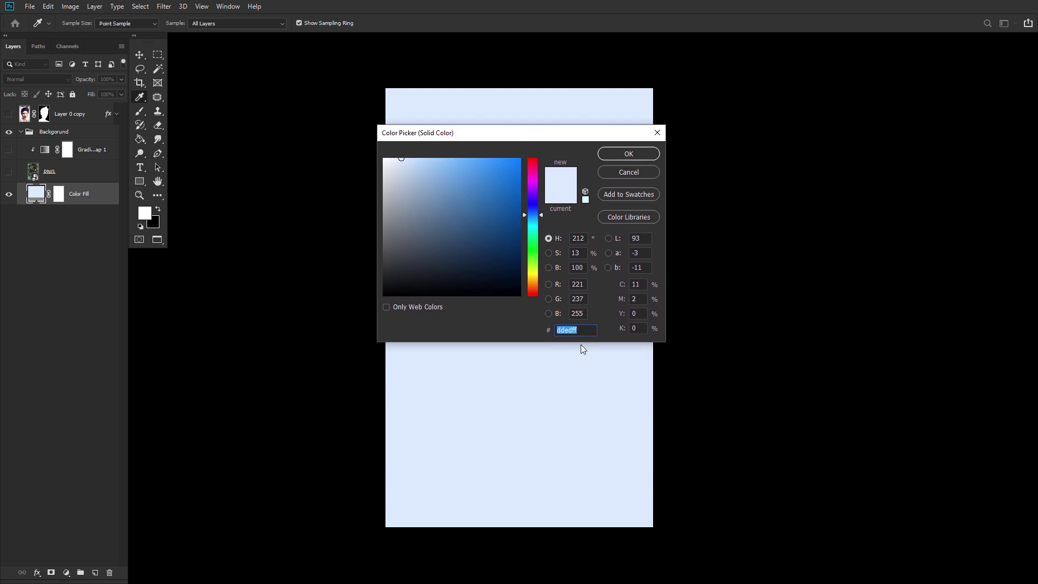
{"action": "left_click", "coordinate": [627, 154]}
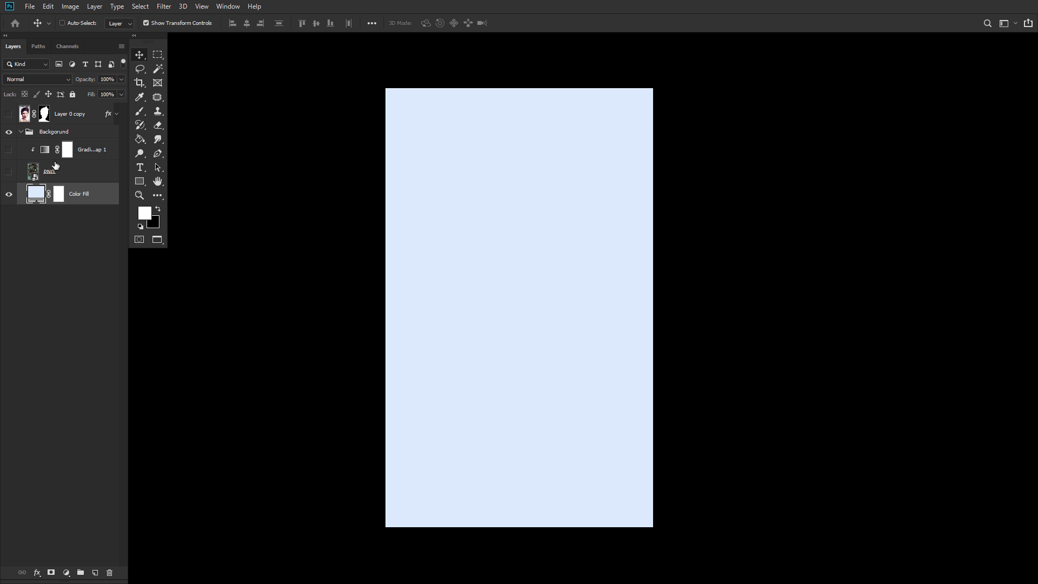
{"action": "left_click", "coordinate": [9, 172]}
Move the octopus artwork about 48 px down and switch on the Gradient Map layer
{"action": "left_click", "coordinate": [81, 173]}
{"action": "mouse_move", "coordinate": [486, 273]}
{"action": "left_mouse_down"}
{"action": "mouse_move", "coordinate": [498, 272]}
{"action": "mouse_move", "coordinate": [493, 262]}
{"action": "left_mouse_up"}
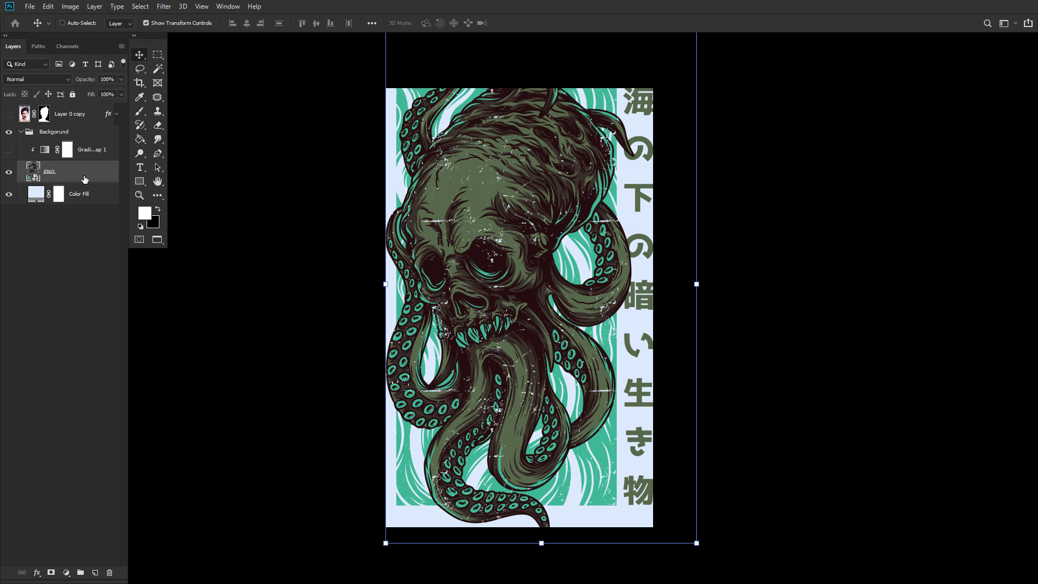
{"action": "left_click", "coordinate": [9, 150]}
{"action": "left_click", "coordinate": [9, 149]}
Check the Gradient Map's gradient in Properties and the Gradient Editor, leaving it unchanged
{"action": "double_click", "coordinate": [45, 151]}
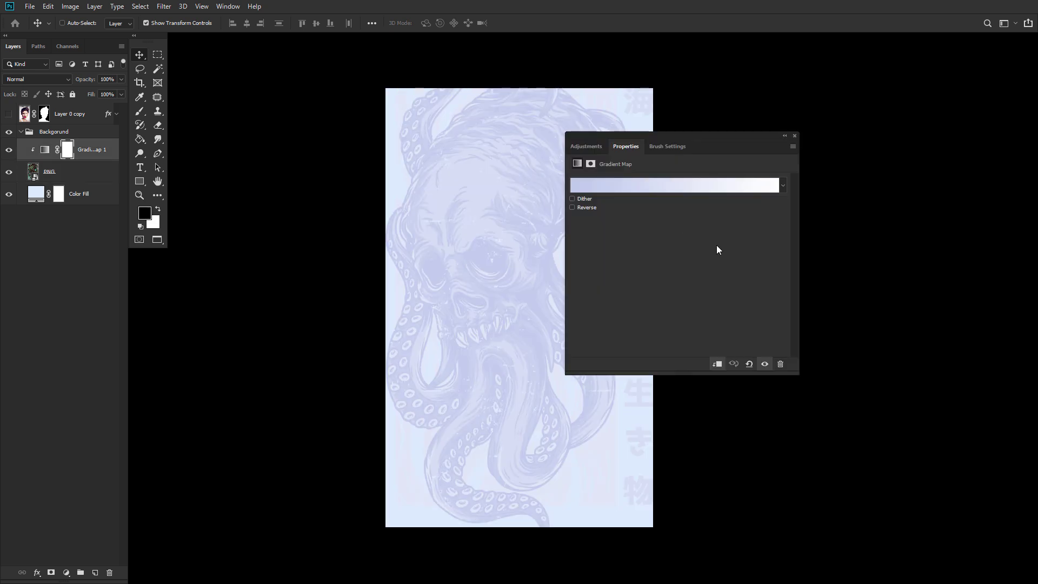
{"action": "left_click_drag", "start_coordinate": [693, 140], "coordinate": [334, 101]}
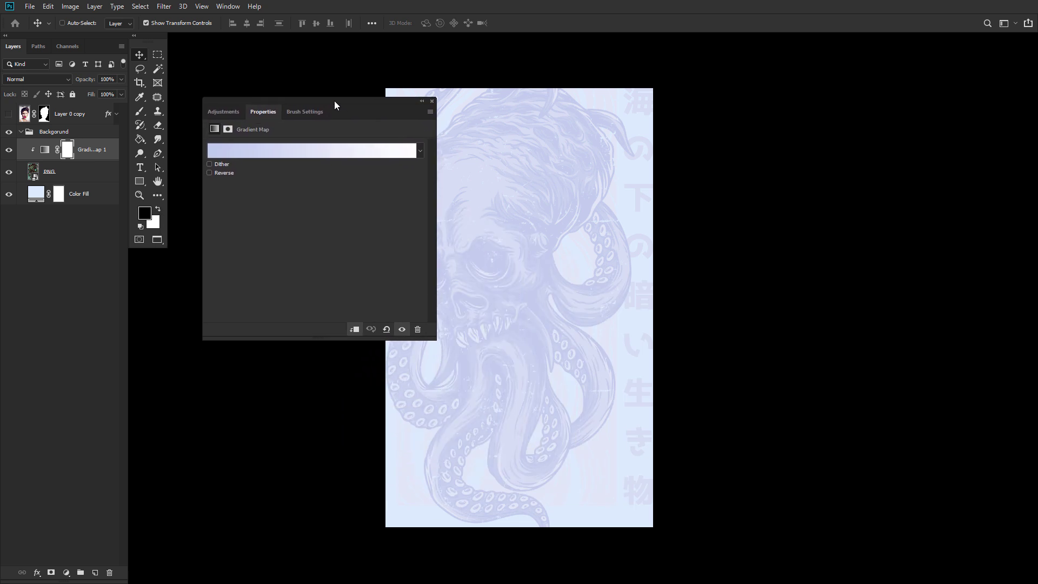
{"action": "left_click", "coordinate": [285, 151]}
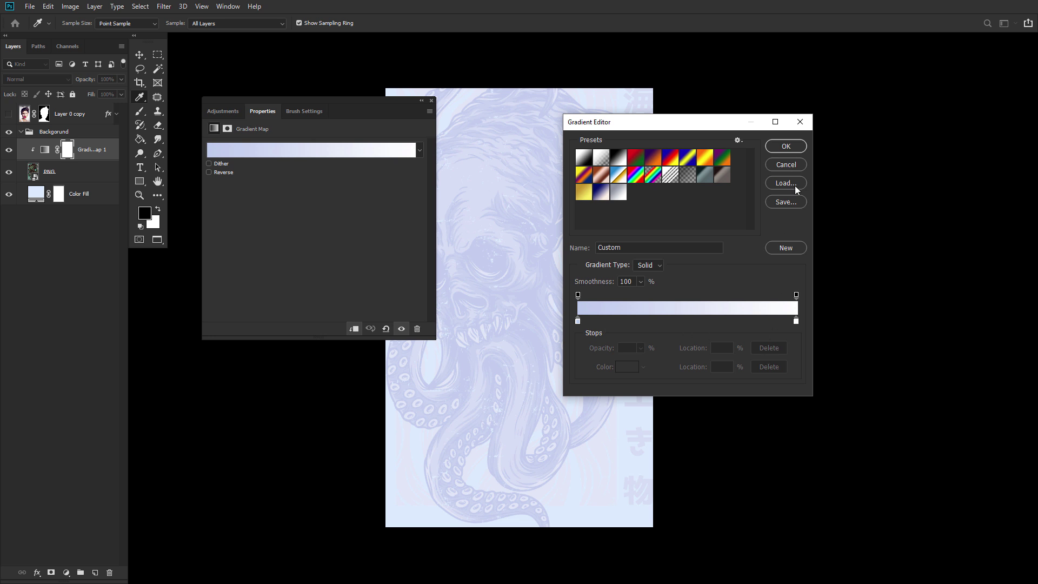
{"action": "left_click", "coordinate": [786, 146]}
{"action": "left_click", "coordinate": [432, 101]}
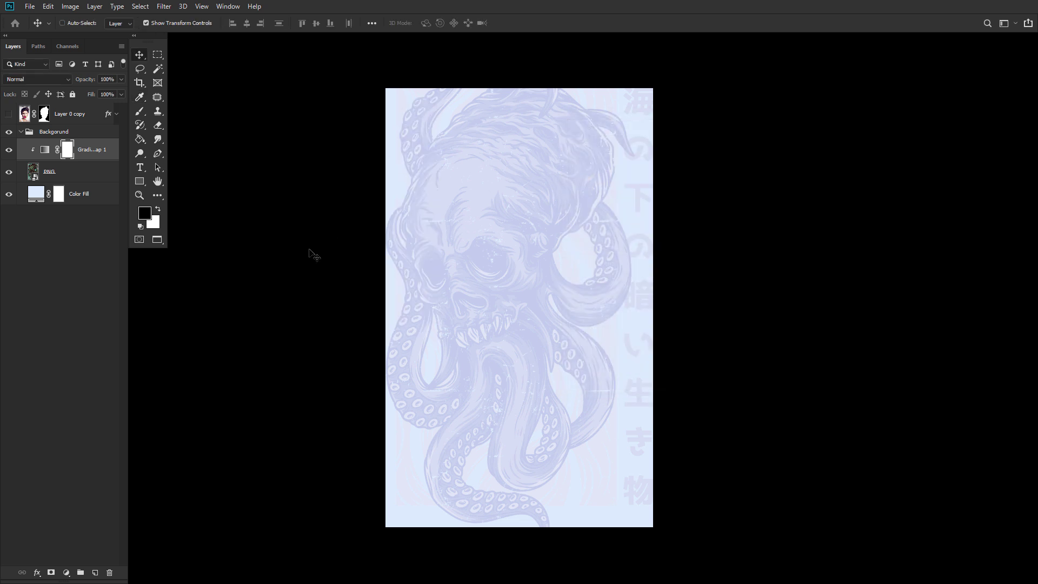
Show the Layer 0 copy portrait and toggle its layer mask off and back on
{"action": "left_click", "coordinate": [9, 114]}
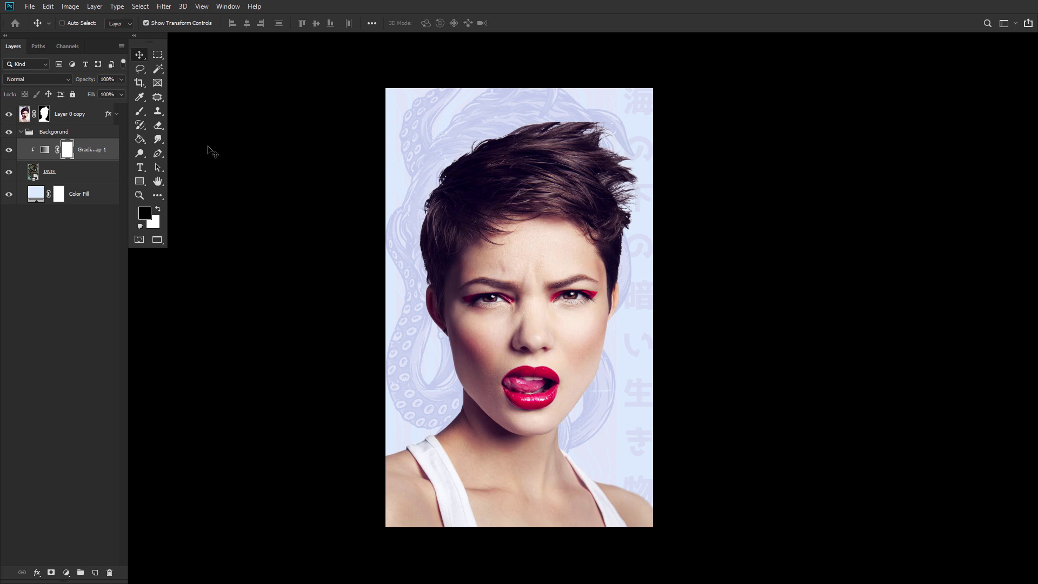
{"action": "right_click", "coordinate": [43, 118]}
{"action": "left_click", "coordinate": [60, 122]}
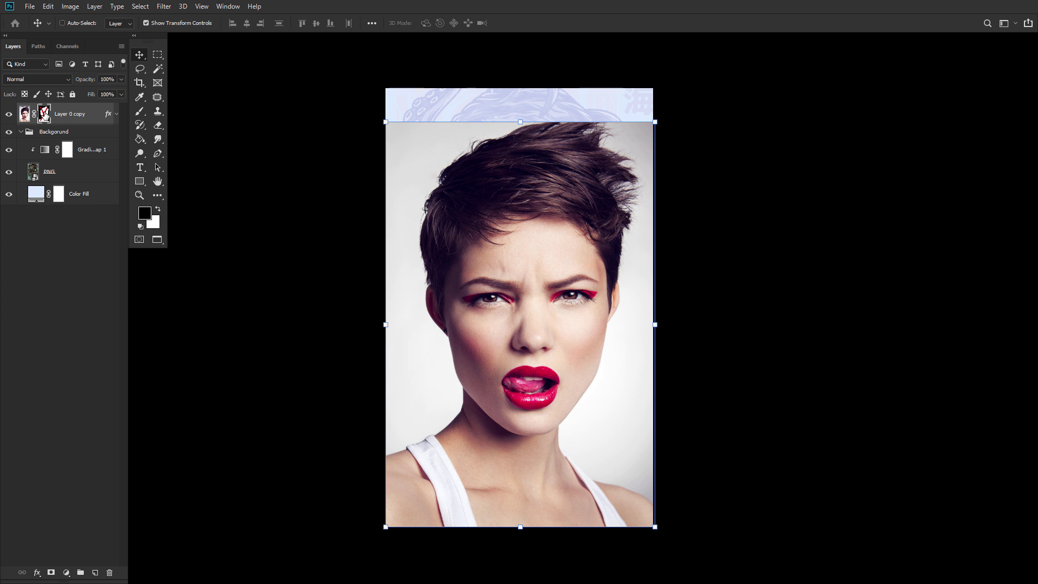
{"action": "right_click", "coordinate": [46, 115]}
{"action": "left_click", "coordinate": [64, 121]}
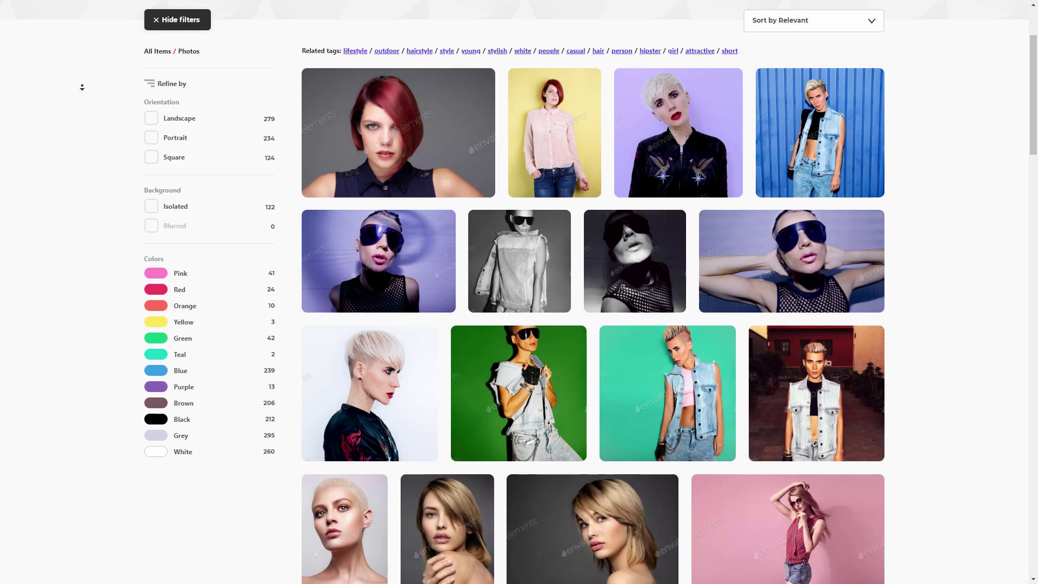
Scroll down through the Envato Elements results for short-haired woman portraits
{"action": "scroll", "coordinate": [82, 87], "scroll_direction": "down", "scroll_amount": 2}
{"action": "scroll", "coordinate": [82, 88], "scroll_direction": "down", "scroll_amount": 2}
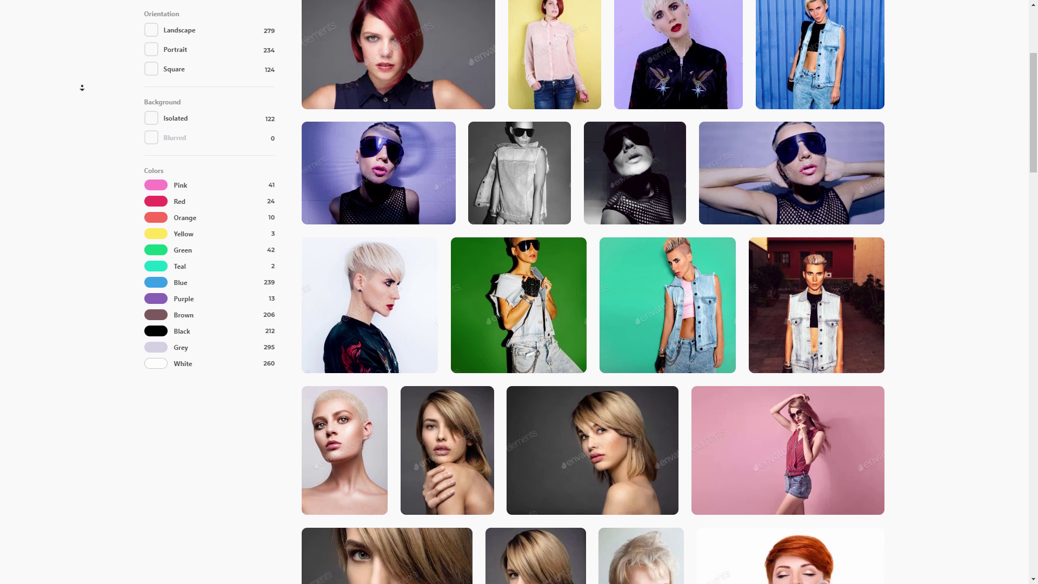
{"action": "scroll", "coordinate": [82, 87], "scroll_direction": "down", "scroll_amount": 2}
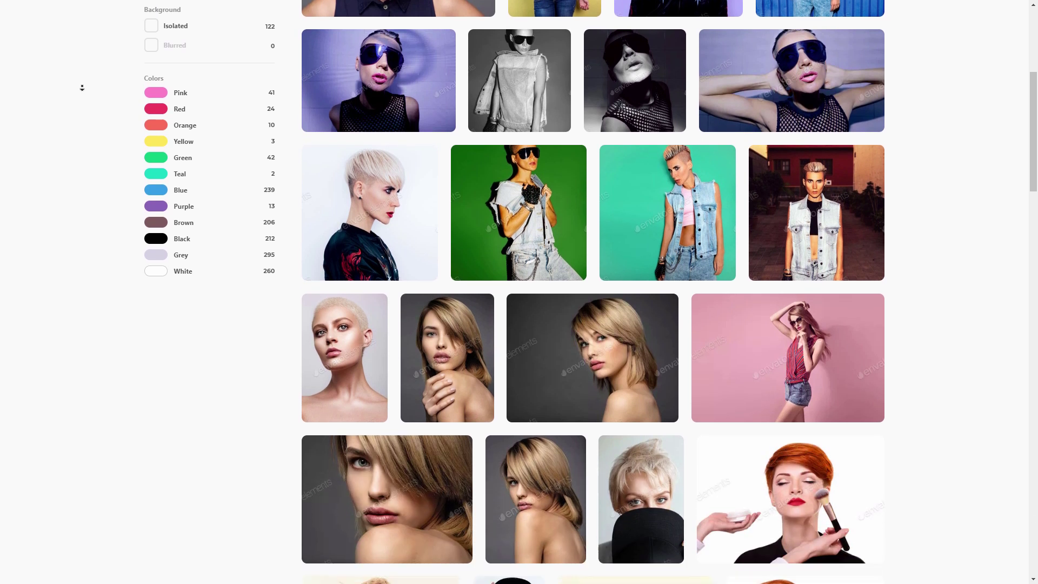
{"action": "scroll", "coordinate": [82, 87], "scroll_direction": "down", "scroll_amount": 3}
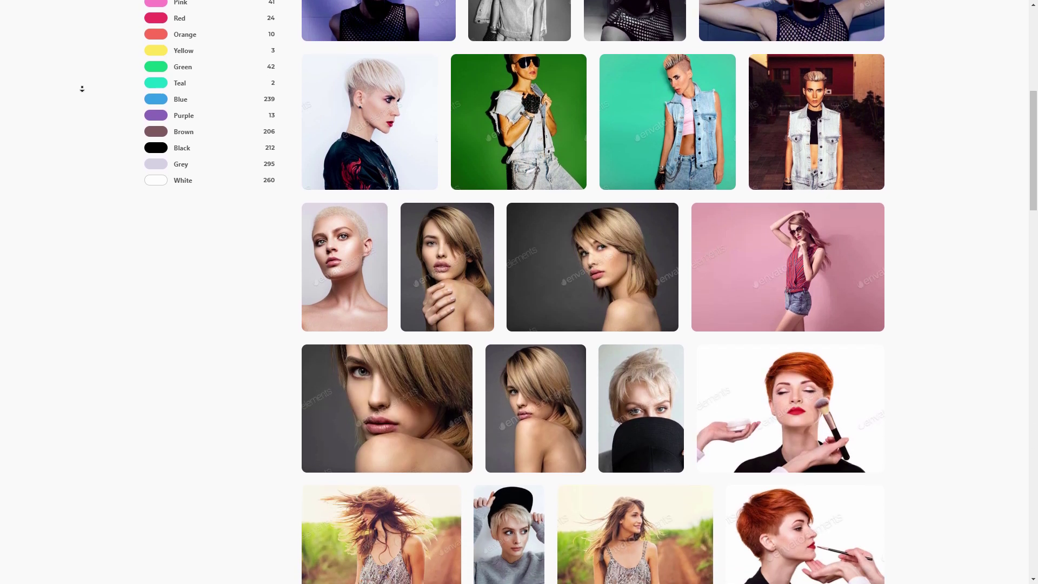
{"action": "scroll", "coordinate": [82, 93], "scroll_direction": "down", "scroll_amount": 4}
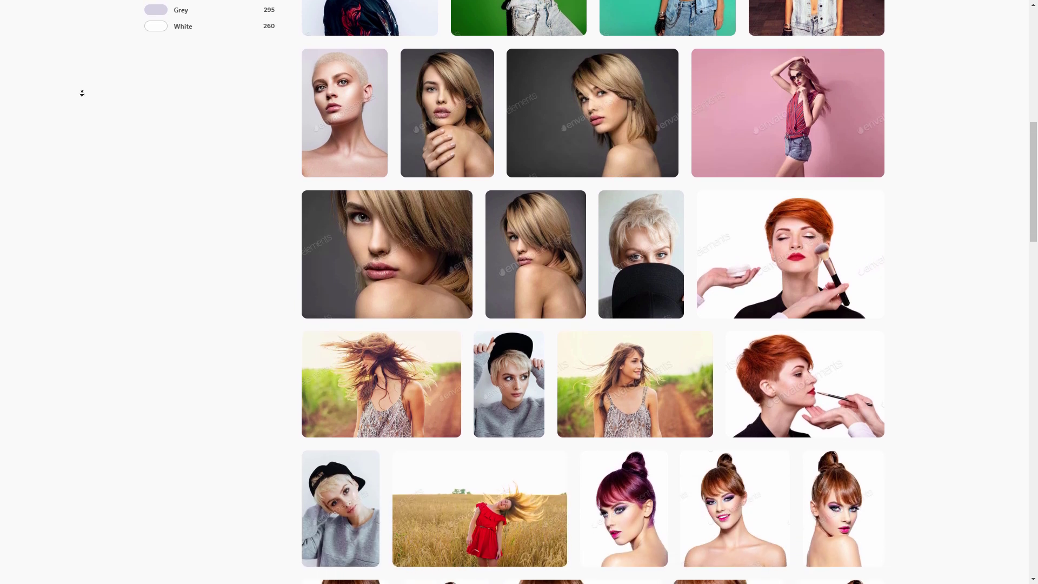
{"action": "scroll", "coordinate": [83, 93], "scroll_direction": "down", "scroll_amount": 4}
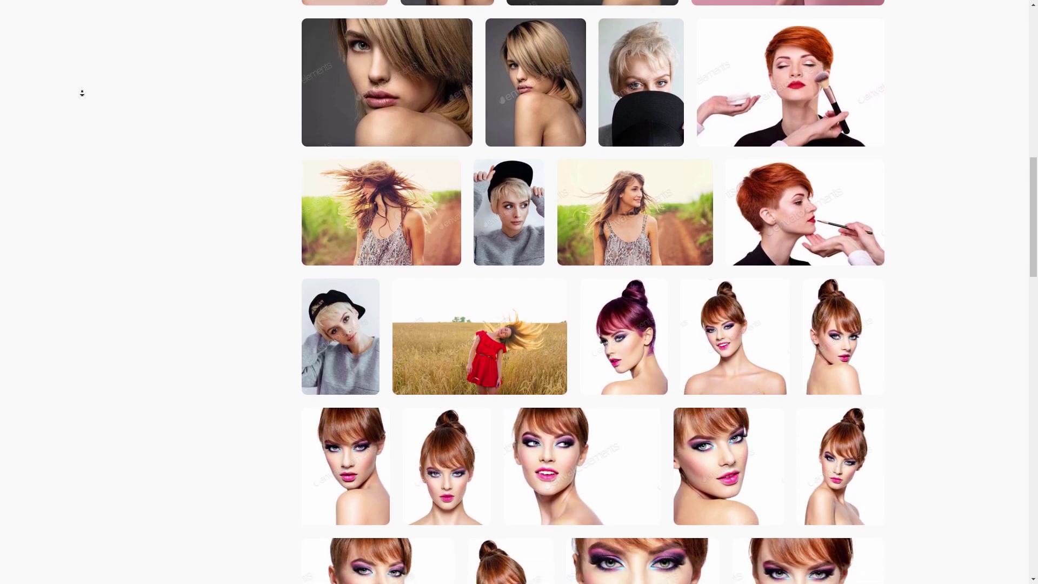
{"action": "scroll", "coordinate": [82, 93], "scroll_direction": "down", "scroll_amount": 4}
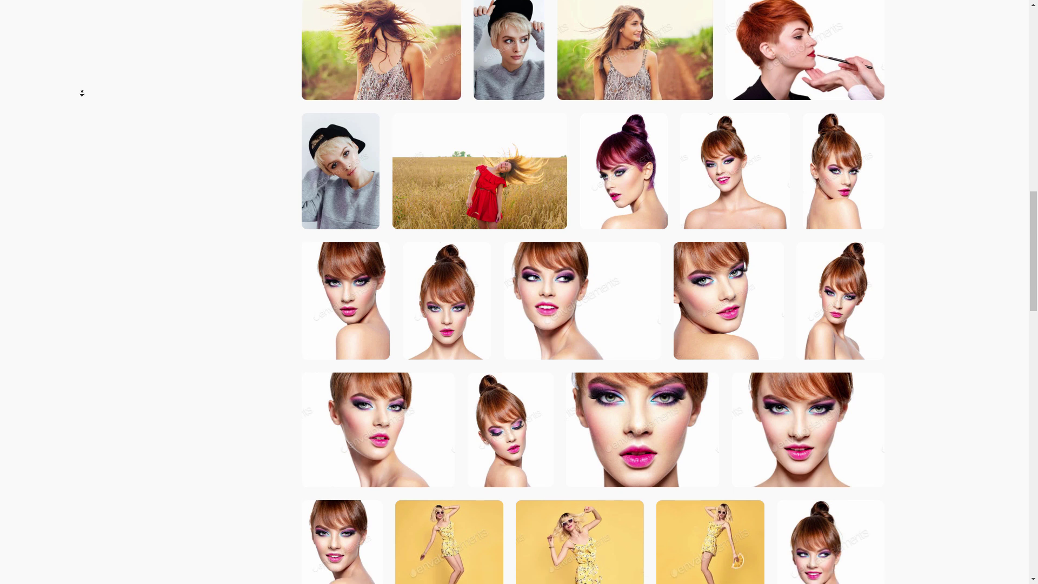
{"action": "scroll", "coordinate": [82, 93], "scroll_direction": "down", "scroll_amount": 4}
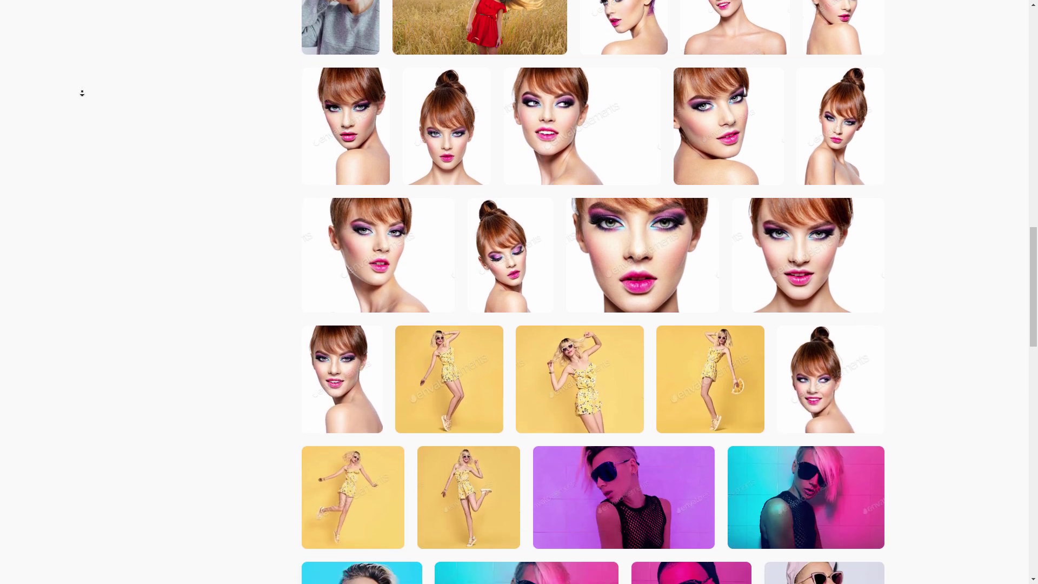
{"action": "scroll", "coordinate": [82, 93], "scroll_direction": "down", "scroll_amount": 4}
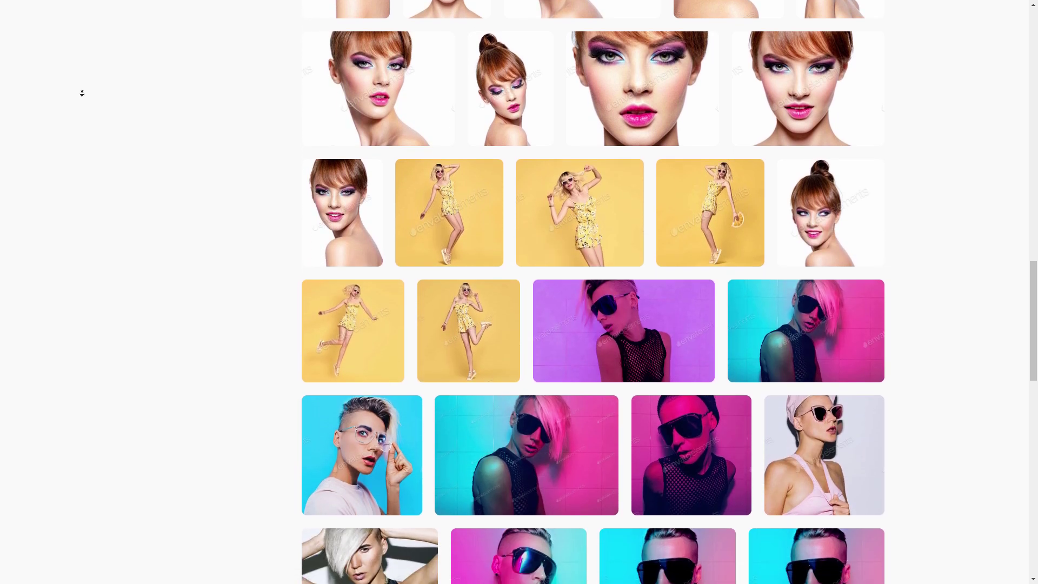
{"action": "scroll", "coordinate": [83, 93], "scroll_direction": "down", "scroll_amount": 2}
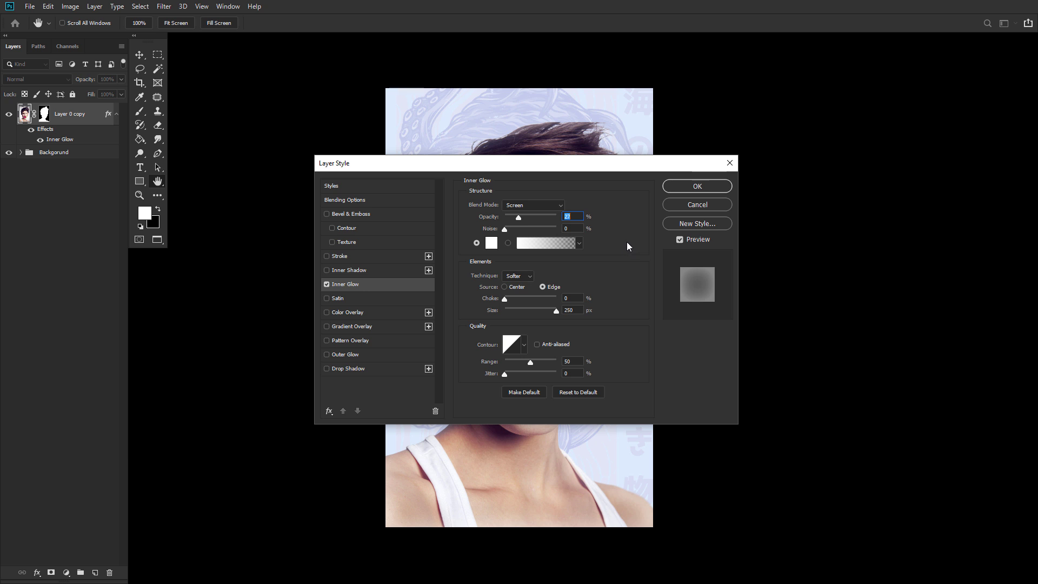
Set the portrait's Inner Glow opacity to 29% and apply the layer style
{"action": "left_click_drag", "start_coordinate": [567, 163], "coordinate": [566, 250]}
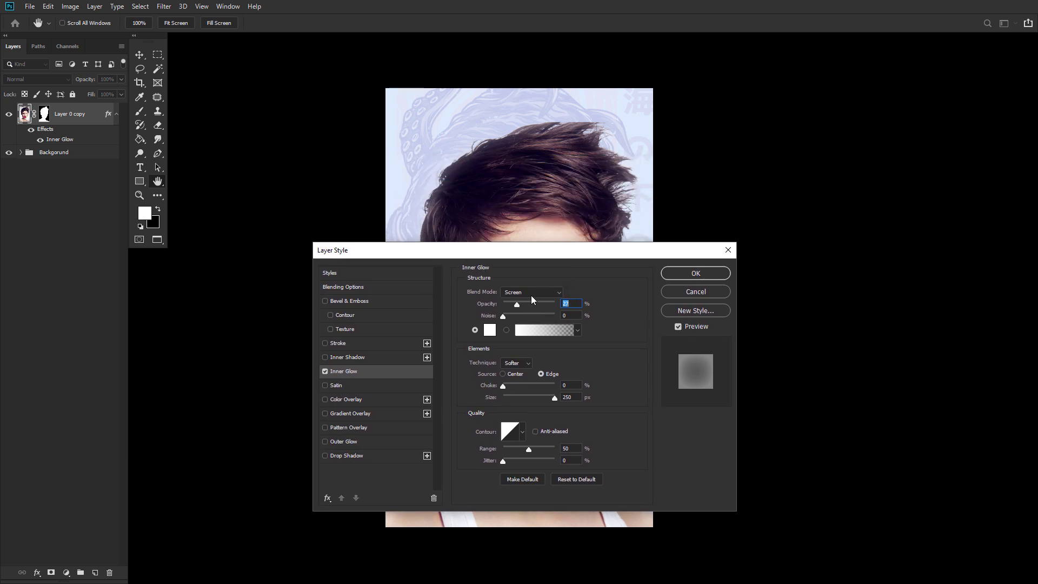
{"action": "left_click_drag", "start_coordinate": [519, 306], "coordinate": [518, 303]}
{"action": "left_click_drag", "start_coordinate": [548, 247], "coordinate": [544, 155]}
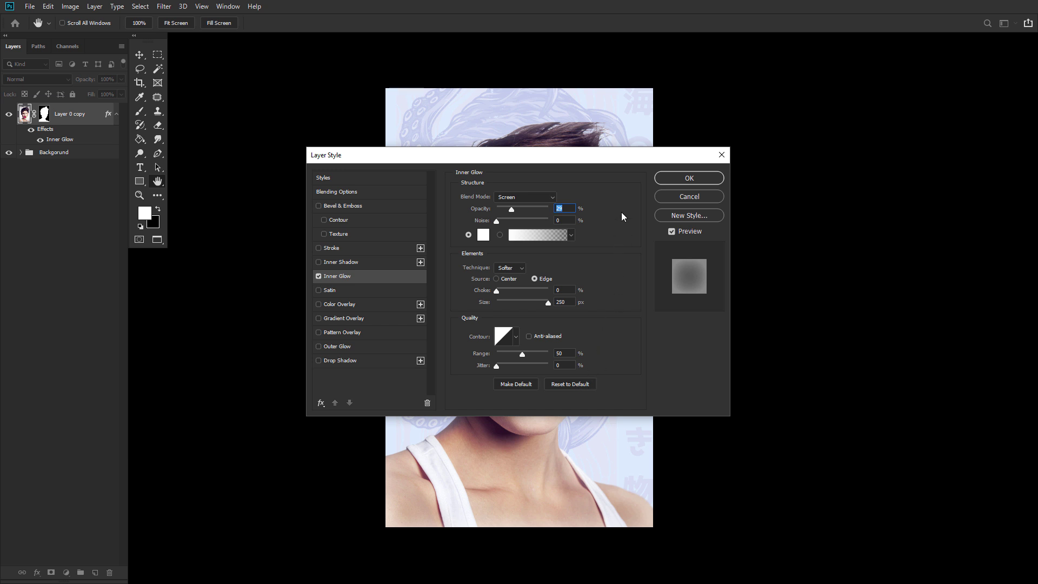
{"action": "left_click", "coordinate": [701, 178]}
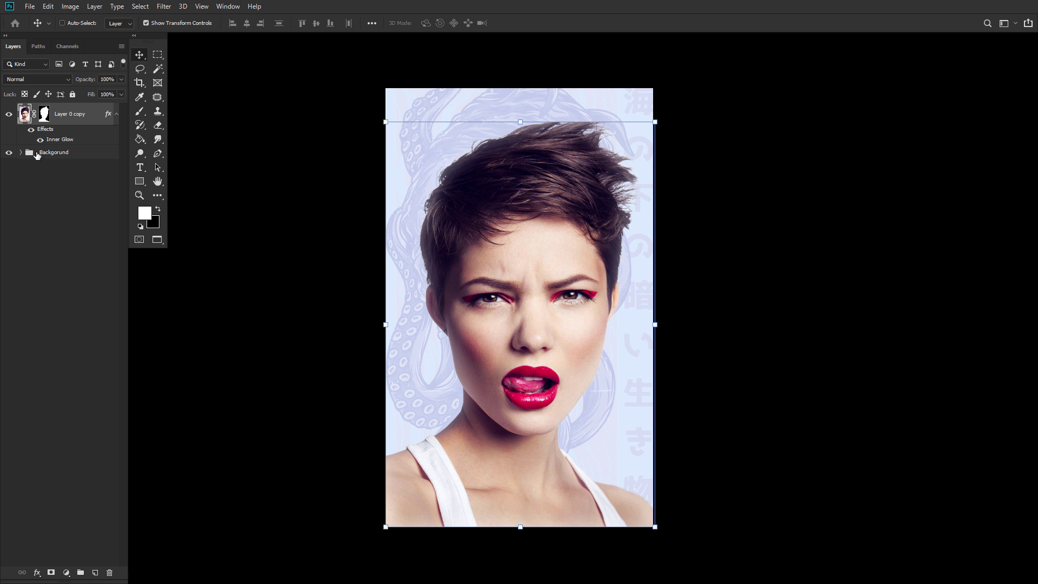
Apply the portrait's layer mask permanently
{"action": "left_click", "coordinate": [44, 114]}
{"action": "right_click", "coordinate": [44, 115]}
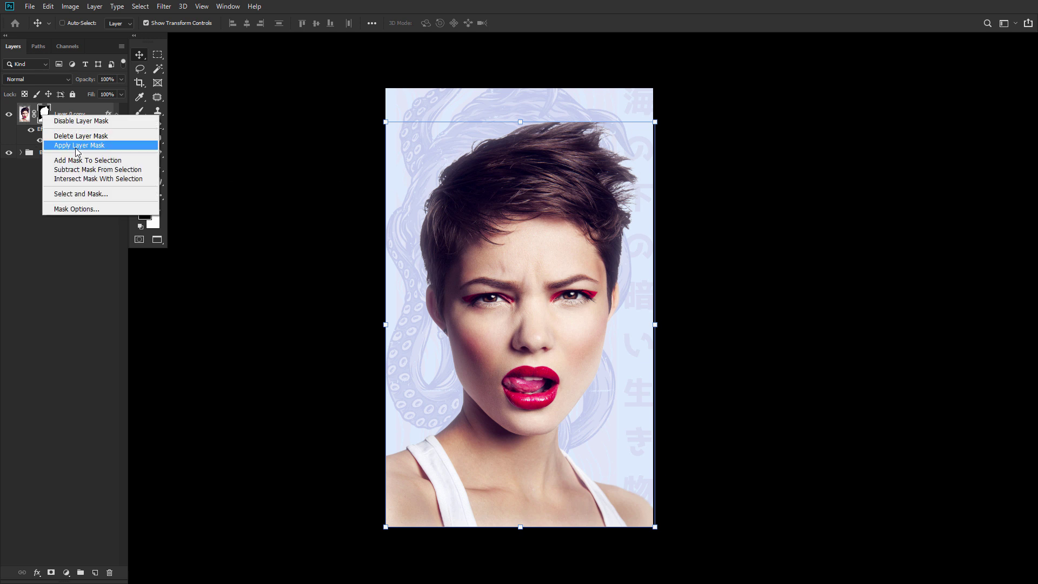
{"action": "left_click", "coordinate": [81, 146]}
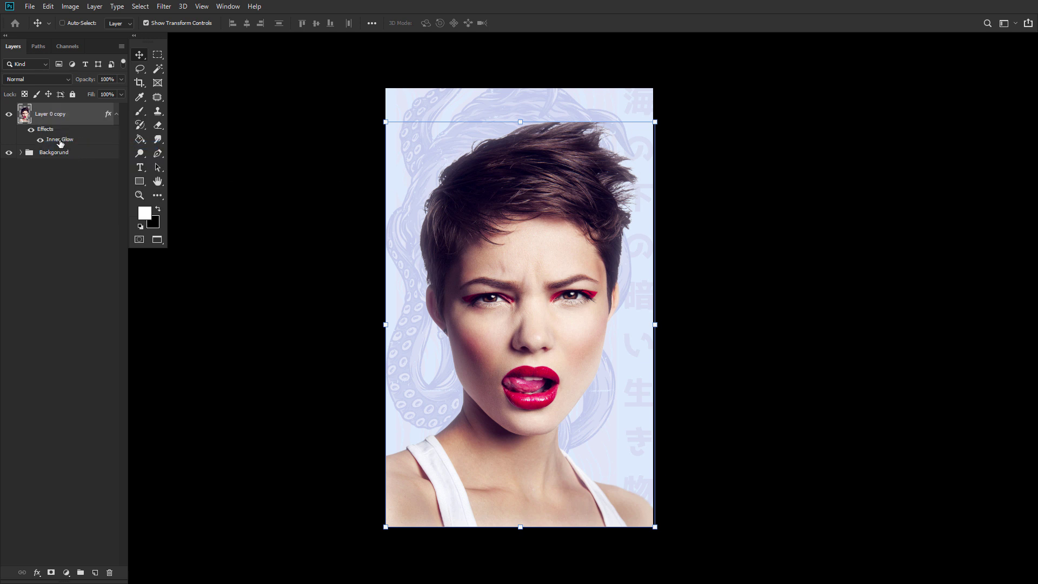
Use Liquify Forward Warp to stretch the top hair tuft upward, bending its tip slightly left
{"action": "left_click", "coordinate": [163, 7]}
{"action": "left_click", "coordinate": [183, 92]}
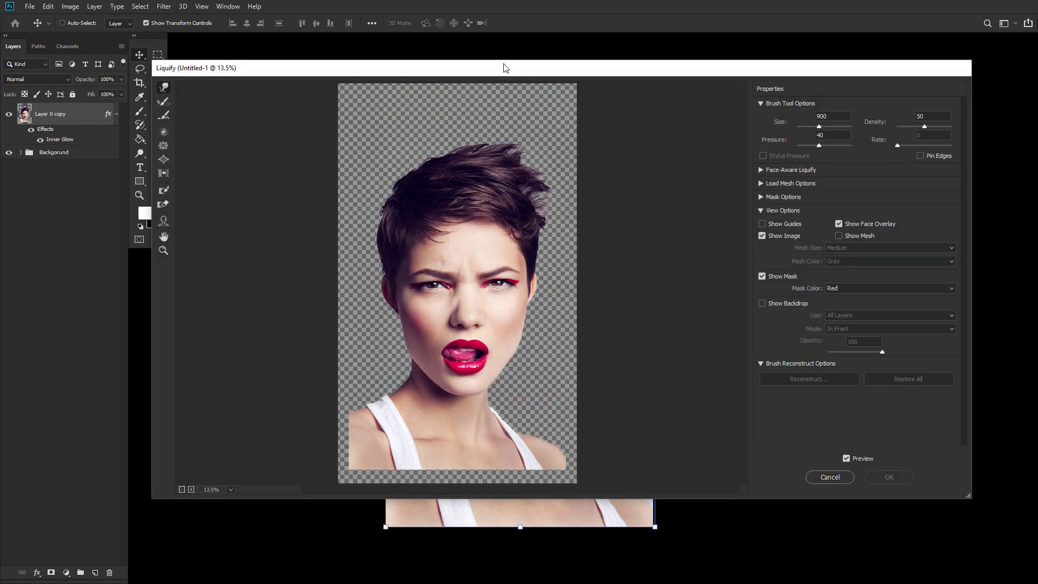
{"action": "left_click_drag", "start_coordinate": [505, 70], "coordinate": [494, 81]}
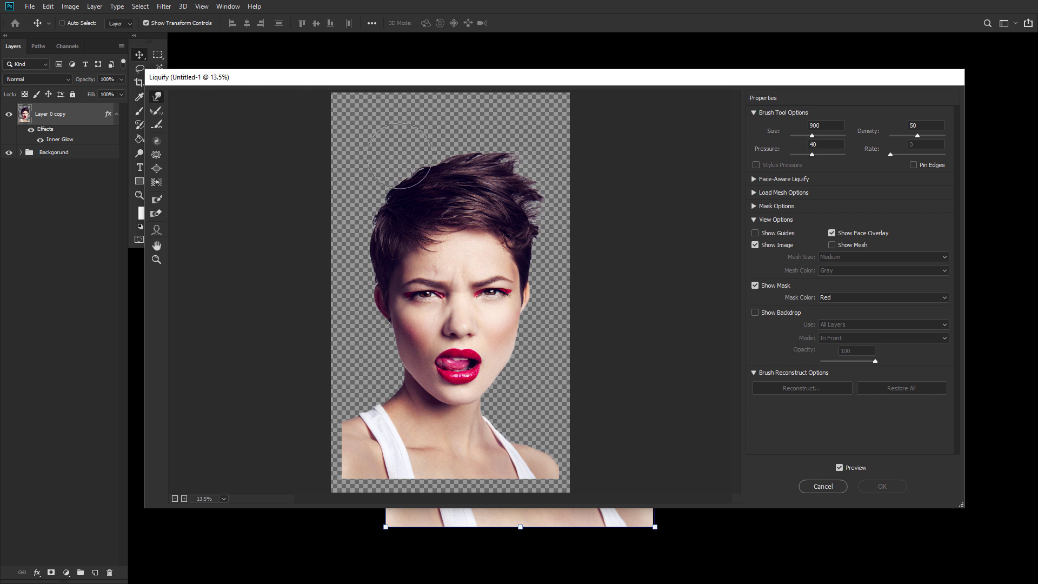
{"action": "mouse_move", "coordinate": [490, 148]}
{"action": "left_mouse_down"}
{"action": "mouse_move", "coordinate": [522, 175]}
{"action": "mouse_move", "coordinate": [541, 162]}
{"action": "mouse_move", "coordinate": [546, 186]}
{"action": "left_mouse_up"}
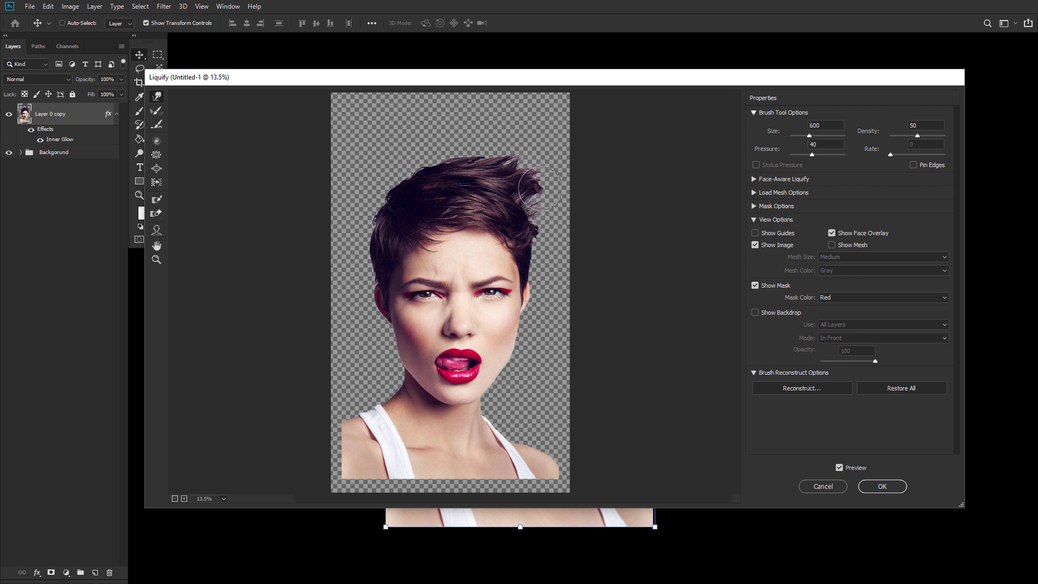
{"action": "key", "text": "bracketleft"}
{"action": "key", "text": "bracketleft"}
{"action": "key", "text": "bracketleft"}
{"action": "key", "text": "bracketleft"}
{"action": "key", "text": "bracketleft"}
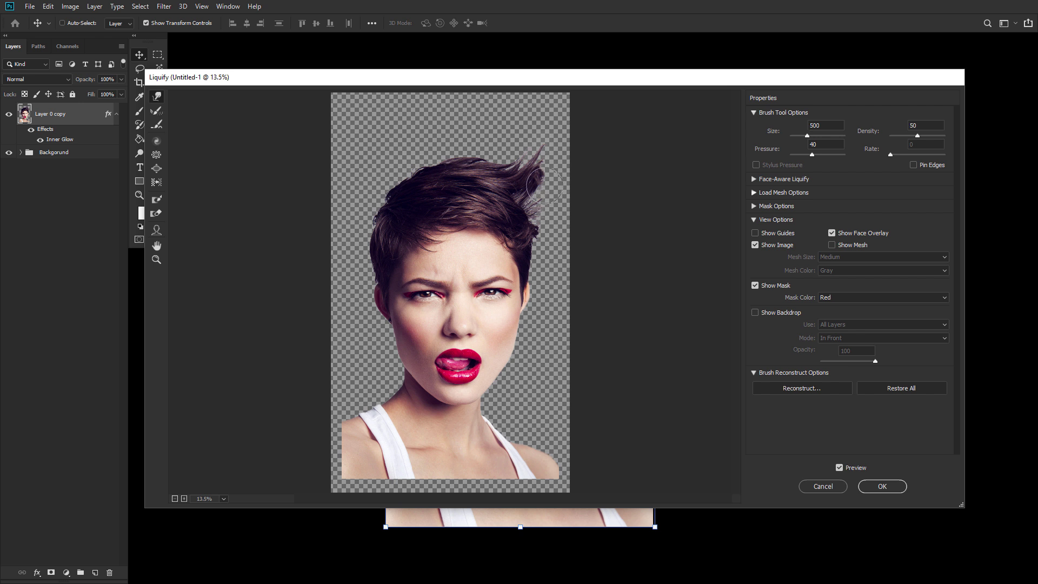
{"action": "mouse_move", "coordinate": [544, 137]}
{"action": "left_mouse_down"}
{"action": "mouse_move", "coordinate": [537, 132]}
{"action": "mouse_move", "coordinate": [530, 153]}
{"action": "left_mouse_up"}
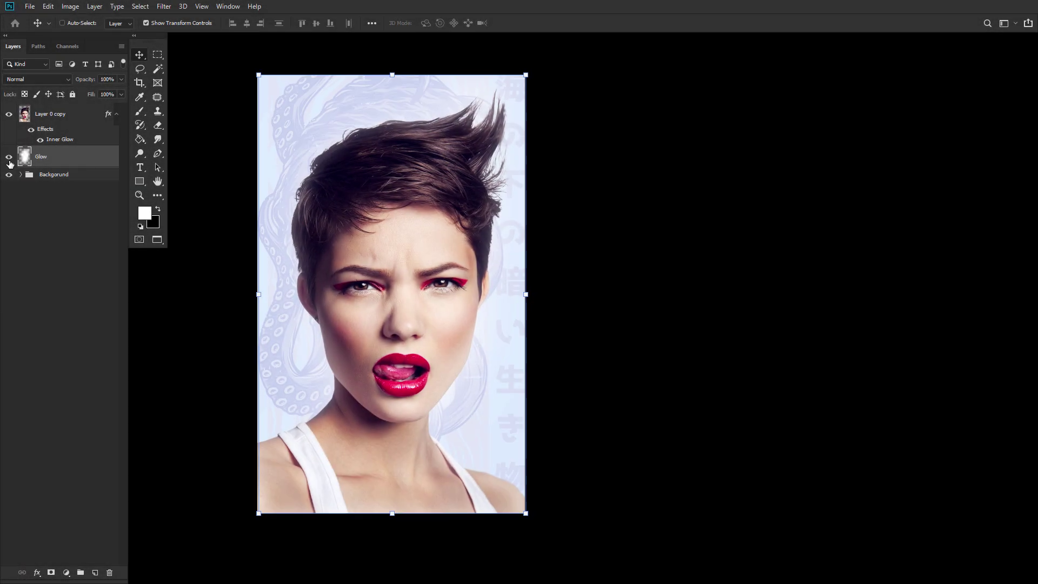
Duplicate the portrait layer as a backup and hide the copy
{"action": "left_click", "coordinate": [10, 158]}
{"action": "left_click", "coordinate": [10, 158]}
{"action": "mouse_move", "coordinate": [464, 378]}
{"action": "left_mouse_down"}
{"action": "mouse_move", "coordinate": [452, 389]}
{"action": "mouse_move", "coordinate": [454, 361]}
{"action": "left_mouse_up"}
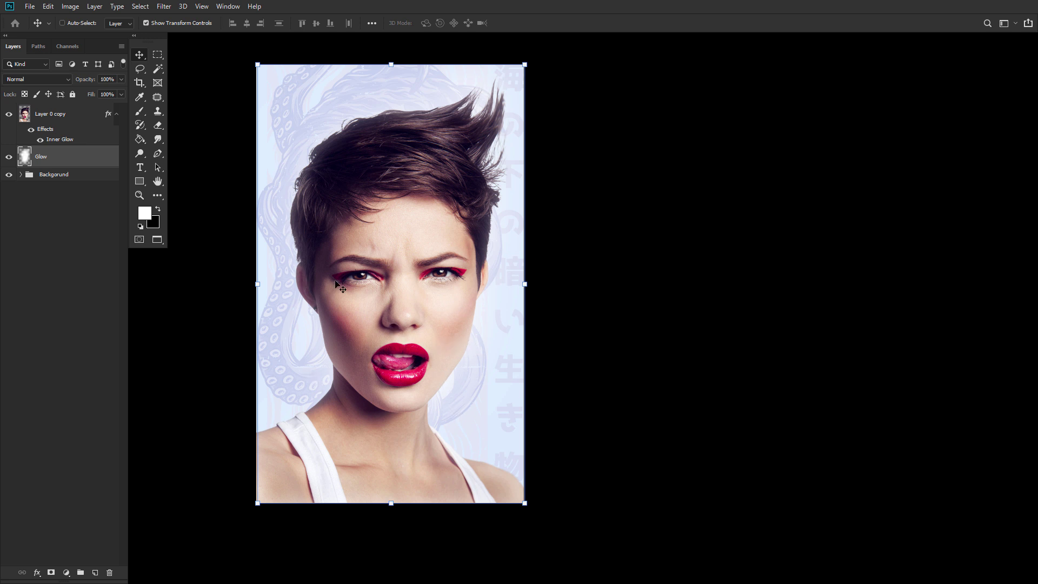
{"action": "left_click", "coordinate": [72, 118]}
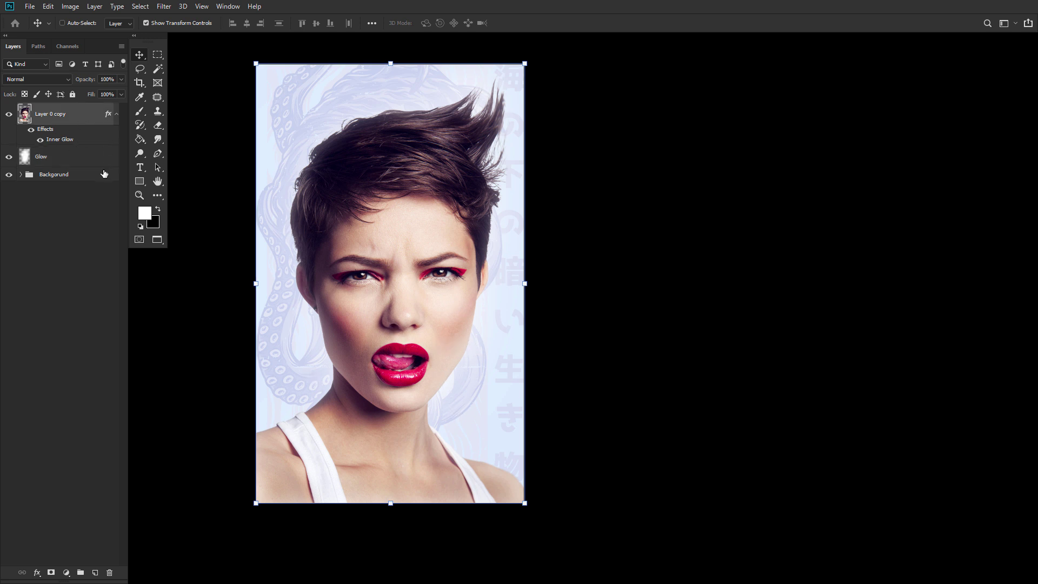
{"action": "left_click_drag", "start_coordinate": [89, 116], "coordinate": [90, 112]}
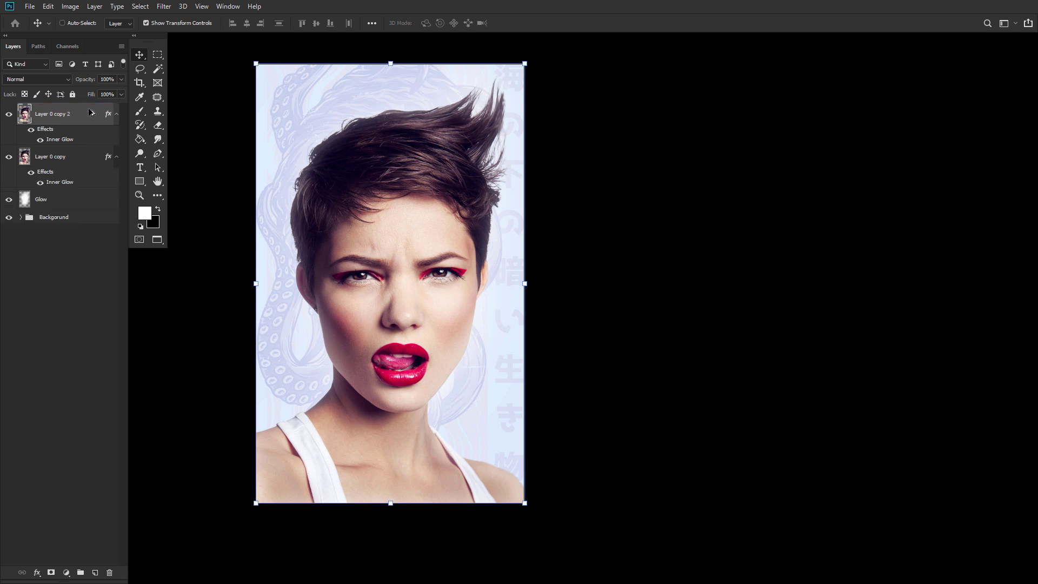
{"action": "left_click", "coordinate": [9, 115]}
Scale the original portrait to 94.2% and move it about 92 px left
{"action": "left_click", "coordinate": [60, 157]}
{"action": "left_click_drag", "start_coordinate": [259, 65], "coordinate": [272, 89]}
{"action": "key", "text": "Return"}
{"action": "left_click_drag", "start_coordinate": [417, 254], "coordinate": [405, 258]}
Pull the left and right crop edges inward to narrow the canvas
{"action": "key", "text": "c"}
{"action": "left_click_drag", "start_coordinate": [256, 284], "coordinate": [262, 286]}
{"action": "left_click_drag", "start_coordinate": [524, 283], "coordinate": [516, 289]}
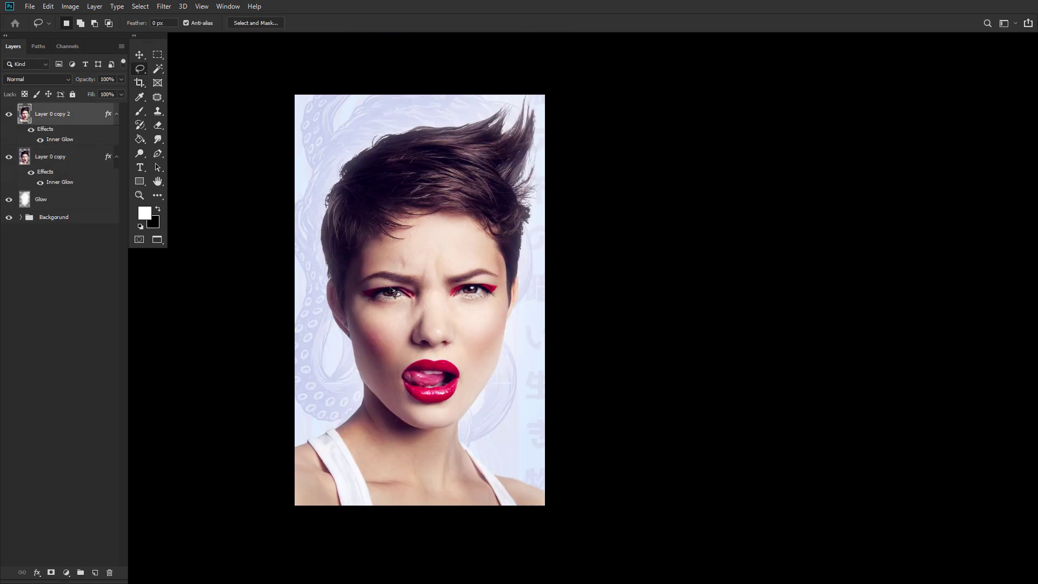
Copy the lassoed eye area to Layer 1 at 60% opacity, delete the backup copy, and shift it down
{"action": "mouse_move", "coordinate": [355, 269]}
{"action": "left_mouse_down"}
{"action": "mouse_move", "coordinate": [419, 319]}
{"action": "mouse_move", "coordinate": [356, 270]}
{"action": "left_mouse_up"}
{"action": "left_click", "coordinate": [47, 7]}
{"action": "left_click", "coordinate": [66, 83]}
{"action": "left_click", "coordinate": [47, 7]}
{"action": "left_click", "coordinate": [64, 103]}
{"action": "left_click", "coordinate": [60, 140]}
{"action": "key", "text": "Delete"}
{"action": "left_click", "coordinate": [59, 115]}
{"action": "key", "text": "6"}
{"action": "key", "text": "v"}
{"action": "mouse_move", "coordinate": [423, 294]}
{"action": "left_mouse_down"}
{"action": "mouse_move", "coordinate": [424, 306]}
{"action": "mouse_move", "coordinate": [417, 297]}
{"action": "left_mouse_up"}
Lasso an eye into Layer 2 at 64% opacity and move it into place
{"action": "left_click", "coordinate": [427, 317], "text": "ctrl"}
{"action": "key", "text": "l"}
{"action": "left_click_drag", "start_coordinate": [233, 205], "coordinate": [208, 263]}
{"action": "left_click", "coordinate": [53, 7]}
{"action": "left_click", "coordinate": [61, 73]}
{"action": "left_click", "coordinate": [50, 7]}
{"action": "left_click", "coordinate": [63, 102]}
{"action": "left_click", "coordinate": [140, 56]}
{"action": "mouse_move", "coordinate": [431, 300]}
{"action": "left_mouse_down"}
{"action": "mouse_move", "coordinate": [373, 283]}
{"action": "mouse_move", "coordinate": [411, 311]}
{"action": "left_mouse_up"}
Nudge Layer 1's eye band about 22 px left
{"action": "left_click", "coordinate": [140, 196]}
{"action": "left_click", "coordinate": [326, 284]}
{"action": "left_click", "coordinate": [143, 57]}
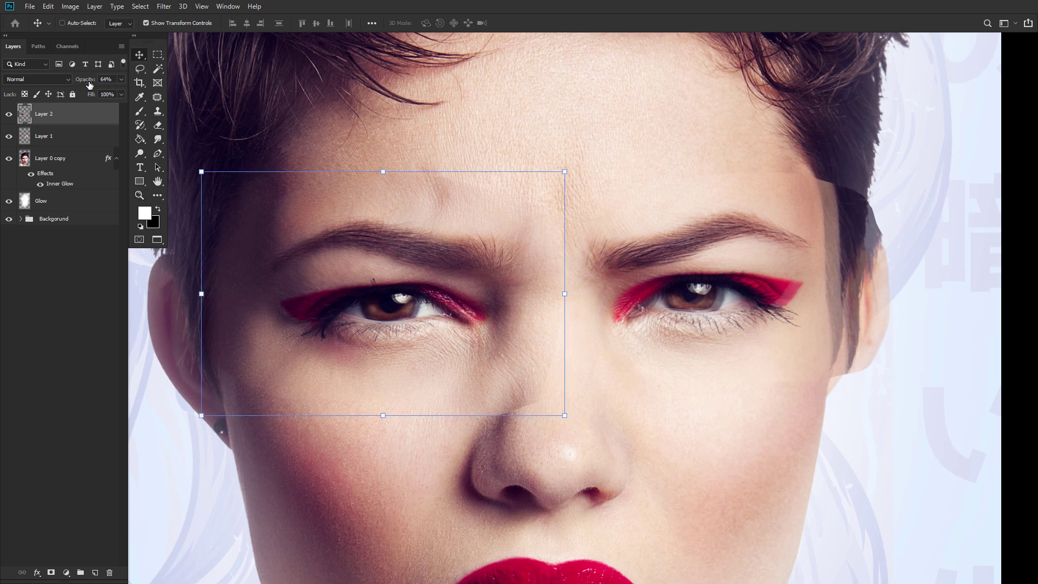
{"action": "left_click_drag", "start_coordinate": [89, 81], "coordinate": [113, 82]}
{"action": "left_click", "coordinate": [61, 136]}
{"action": "left_click_drag", "start_coordinate": [744, 275], "coordinate": [736, 272]}
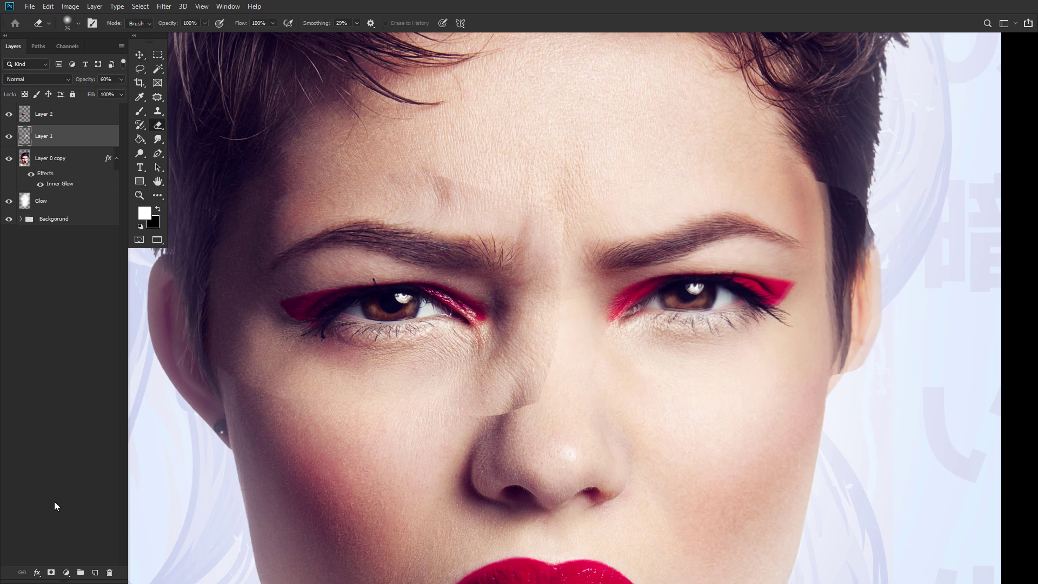
Mask Layer 1 and paint black to hide its patch over the hair and ear
{"action": "left_click", "coordinate": [51, 572]}
{"action": "key", "text": "x"}
{"action": "key", "text": "b"}
{"action": "key", "text": "bracketleft"}
{"action": "key", "text": "bracketleft"}
{"action": "key", "text": "bracketleft"}
{"action": "key", "text": "bracketleft"}
{"action": "key", "text": "bracketleft"}
{"action": "key", "text": "bracketleft"}
{"action": "key", "text": "bracketleft"}
{"action": "key", "text": "bracketleft"}
{"action": "key", "text": "bracketleft"}
{"action": "key", "text": "bracketleft"}
{"action": "left_click_drag", "start_coordinate": [568, 183], "coordinate": [261, 426]}
{"action": "key", "text": "bracketleft"}
{"action": "key", "text": "bracketleft"}
{"action": "key", "text": "bracketleft"}
{"action": "left_click_drag", "start_coordinate": [865, 211], "coordinate": [837, 385]}
{"action": "key", "text": "bracketright"}
{"action": "key", "text": "bracketright"}
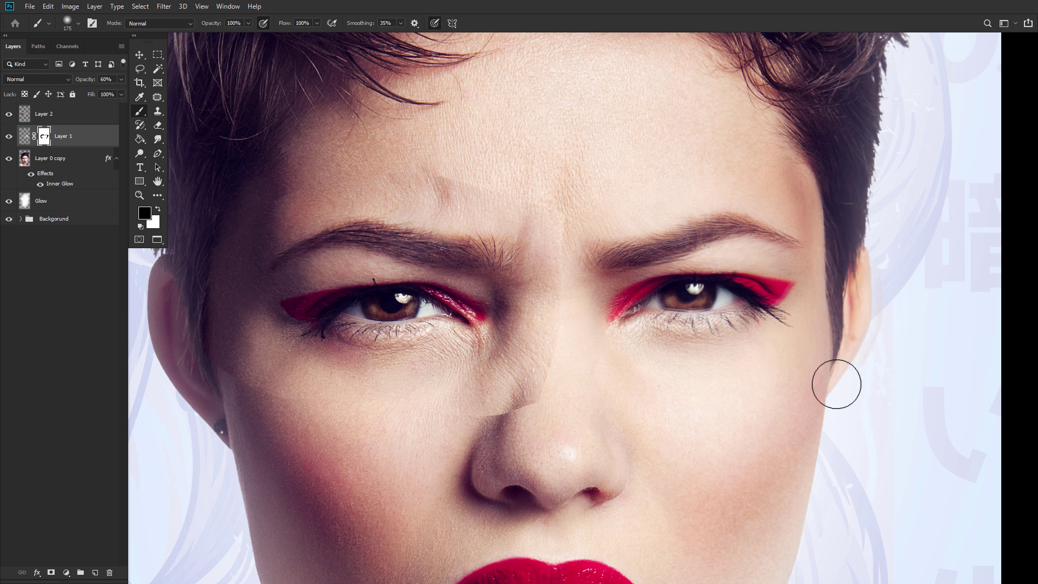
Mask Layer 2 and paint out its patch edges around the nose
{"action": "left_click", "coordinate": [65, 115]}
{"action": "left_click", "coordinate": [51, 571]}
{"action": "mouse_move", "coordinate": [285, 157]}
{"action": "left_mouse_down"}
{"action": "mouse_move", "coordinate": [278, 435]}
{"action": "mouse_move", "coordinate": [527, 408]}
{"action": "mouse_move", "coordinate": [555, 177]}
{"action": "mouse_move", "coordinate": [493, 167]}
{"action": "mouse_move", "coordinate": [229, 186]}
{"action": "left_mouse_up"}
{"action": "key", "text": "z"}
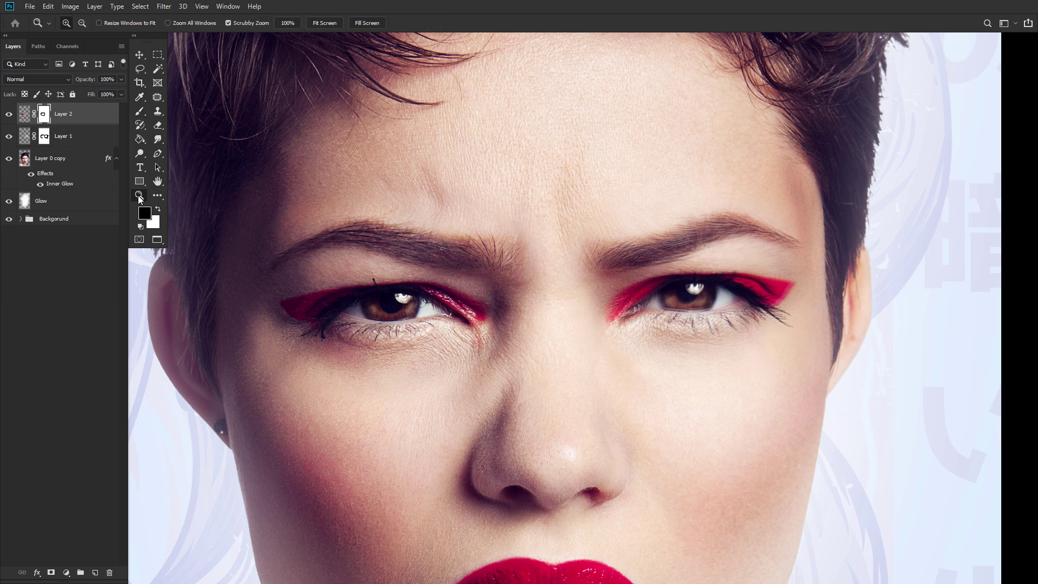
{"action": "key", "text": "ctrl+0"}
{"action": "key", "text": "ctrl+plus"}
{"action": "key", "text": "ctrl+plus"}
{"action": "key", "text": "ctrl+plus"}
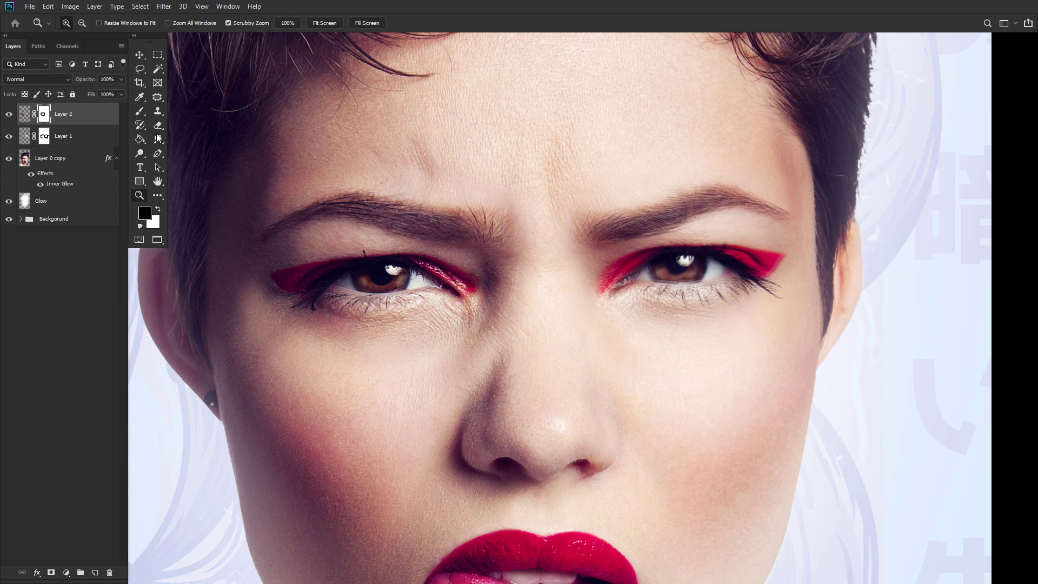
Toggle the eye layers off and on to compare the face with and without patches
{"action": "left_click", "coordinate": [72, 136]}
{"action": "mouse_move", "coordinate": [8, 137]}
{"action": "left_mouse_down"}
{"action": "mouse_move", "coordinate": [9, 114]}
{"action": "mouse_move", "coordinate": [8, 136]}
{"action": "left_mouse_up"}
{"action": "key", "text": "ctrl+0"}
{"action": "left_click", "coordinate": [575, 298]}
{"action": "left_click", "coordinate": [8, 136]}
{"action": "left_click", "coordinate": [9, 136]}
{"action": "left_click", "coordinate": [43, 136]}
{"action": "key", "text": "b"}
{"action": "key", "text": "z"}
{"action": "key", "text": "ctrl+minus"}
{"action": "left_click", "coordinate": [88, 135]}
Enlarge both eye patch layers slightly, then prepare a black brush on Layer 2's mask
{"action": "key", "text": "v"}
{"action": "left_click", "coordinate": [88, 115], "text": "shift"}
{"action": "left_click_drag", "start_coordinate": [301, 198], "coordinate": [293, 195]}
{"action": "key", "text": "Return"}
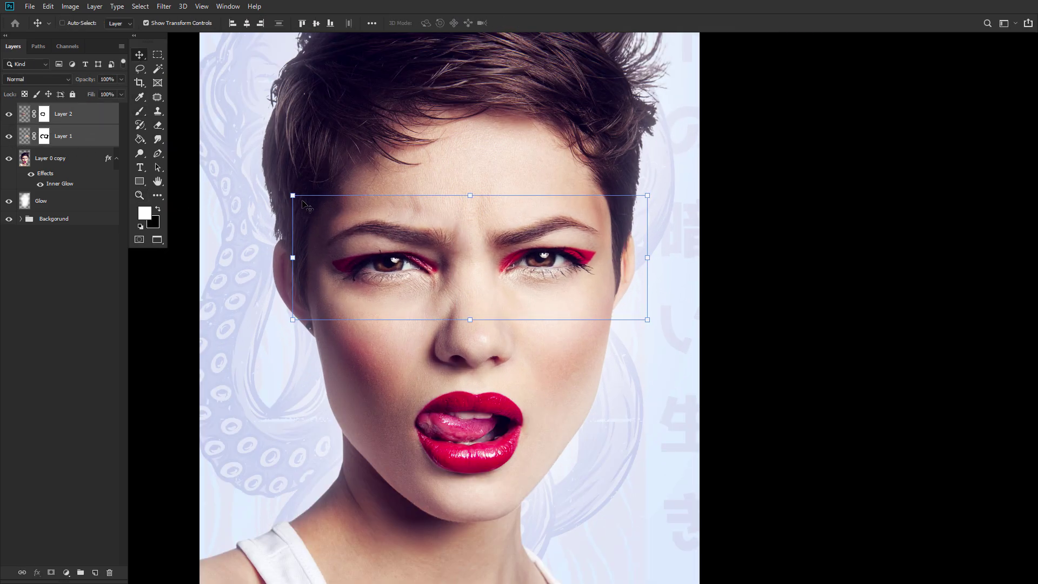
{"action": "left_click", "coordinate": [105, 140]}
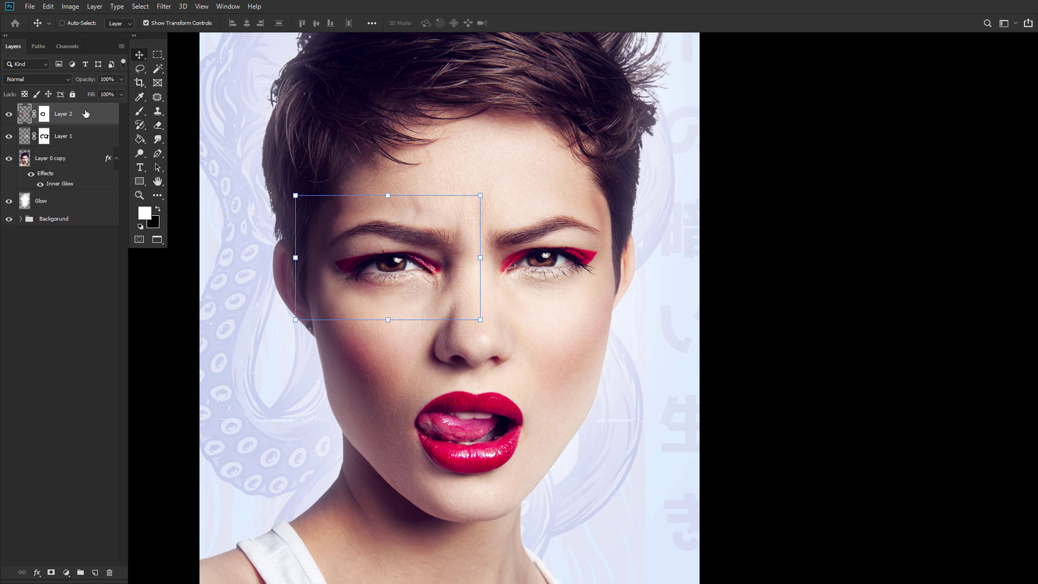
{"action": "left_click", "coordinate": [43, 113]}
{"action": "key", "text": "b"}
{"action": "key", "text": "x"}
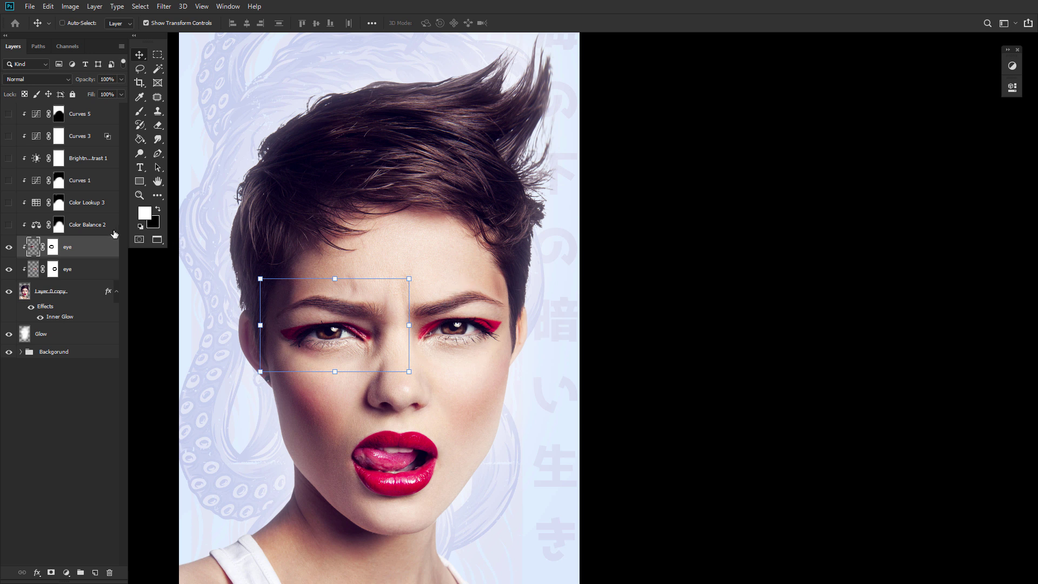
Show the Color Balance 2 through Curves 5 adjustments and target Color Balance 2's mask
{"action": "mouse_move", "coordinate": [10, 224]}
{"action": "left_mouse_down"}
{"action": "mouse_move", "coordinate": [9, 115]}
{"action": "mouse_move", "coordinate": [15, 227]}
{"action": "left_mouse_up"}
{"action": "left_click", "coordinate": [110, 235]}
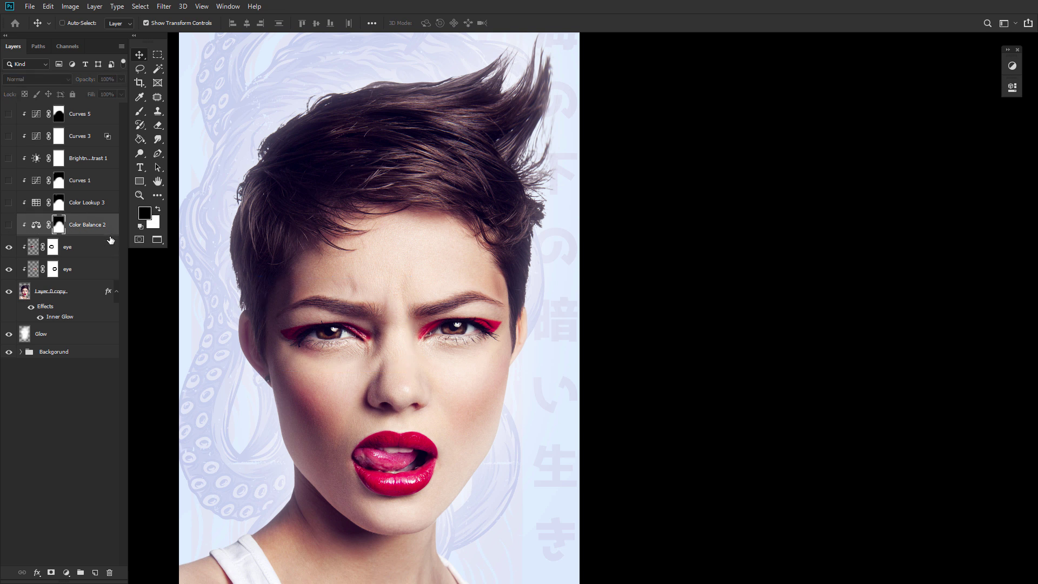
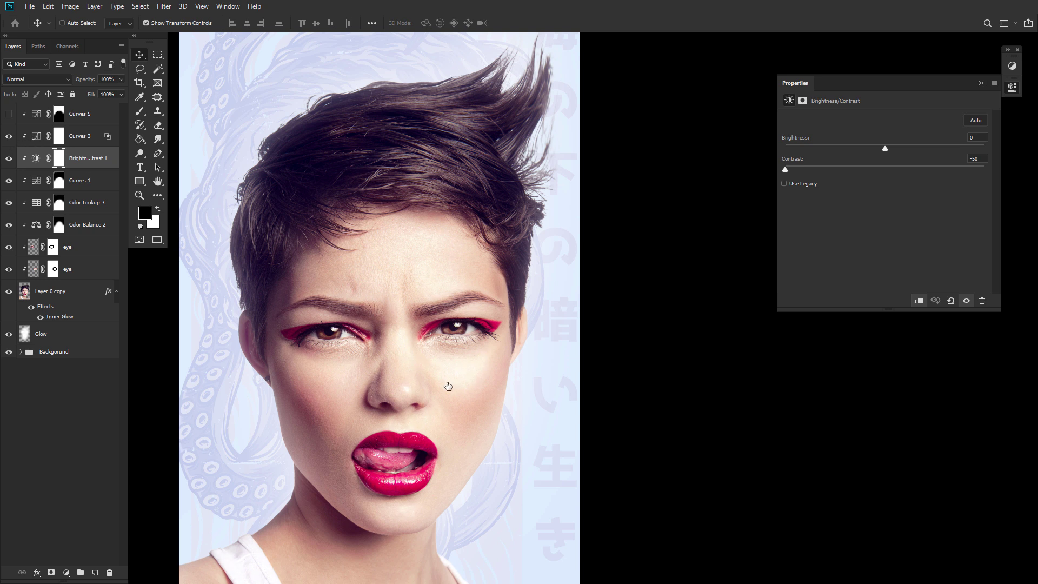
Select the Curves 3 layer and open its Layer Style blending options
{"action": "left_click", "coordinate": [35, 141]}
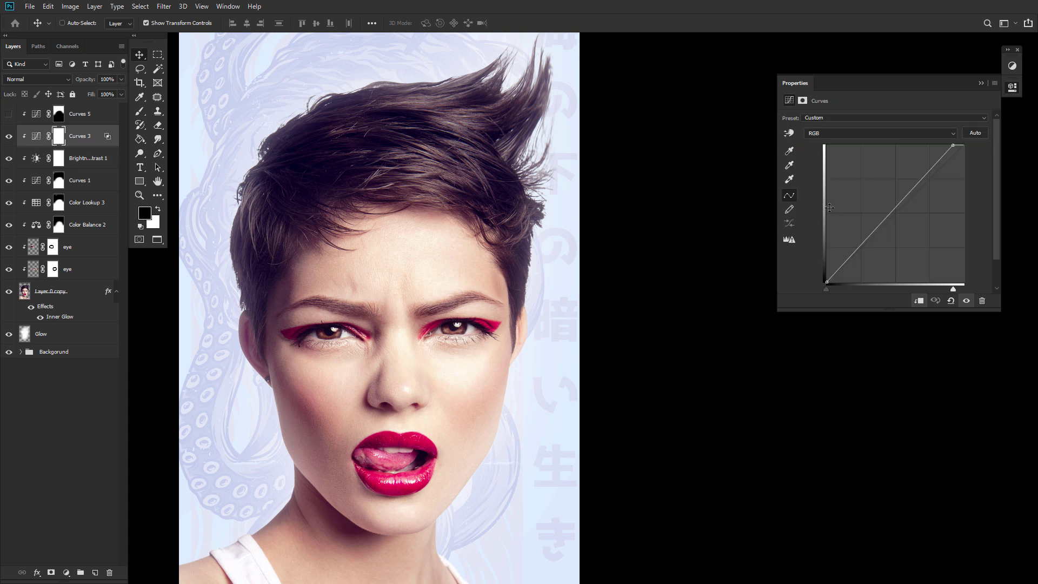
{"action": "double_click", "coordinate": [111, 140]}
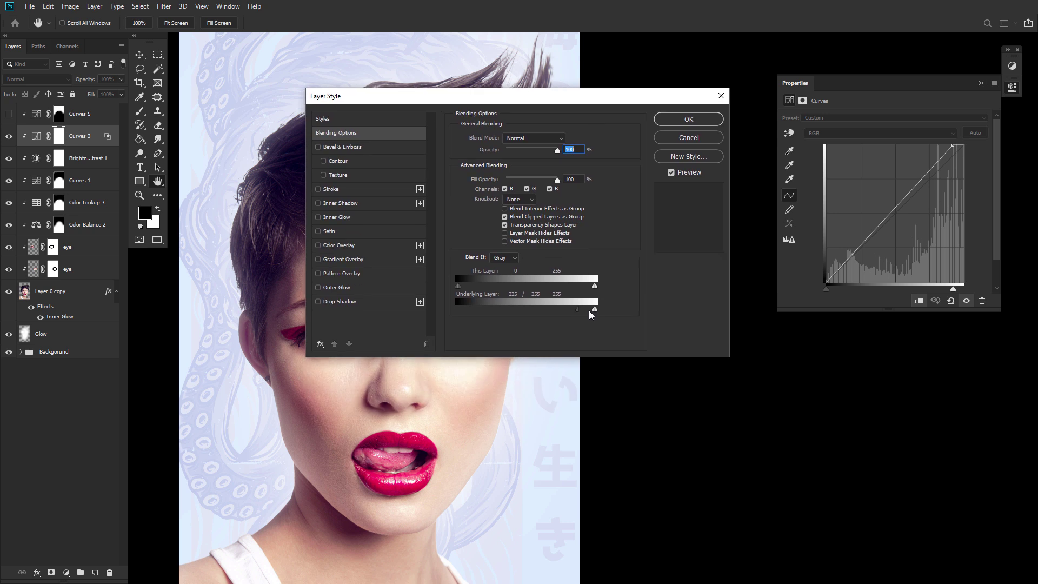
Try splitting the Curves 3 Blend If Underlying Layer slider, then discard the changes
{"action": "left_click_drag", "start_coordinate": [549, 314], "coordinate": [537, 316]}
{"action": "left_click_drag", "start_coordinate": [670, 104], "coordinate": [859, 113]}
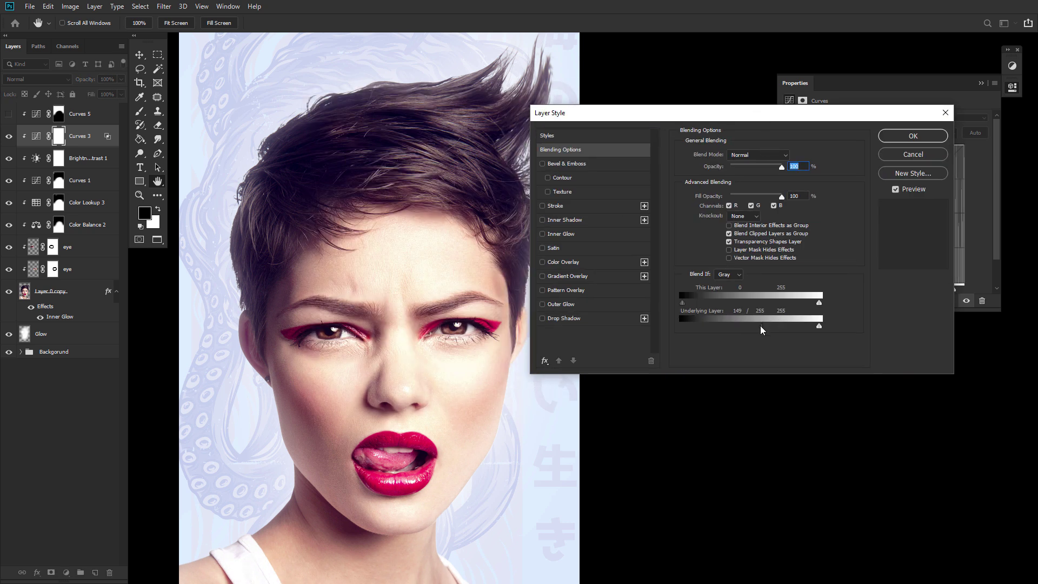
{"action": "mouse_move", "coordinate": [797, 332]}
{"action": "left_mouse_down"}
{"action": "mouse_move", "coordinate": [779, 334]}
{"action": "mouse_move", "coordinate": [789, 335]}
{"action": "left_mouse_up"}
{"action": "left_click", "coordinate": [918, 157]}
Turn on Curves 5 to brighten the hair, comparing it on and off, and select it
{"action": "left_click", "coordinate": [9, 114]}
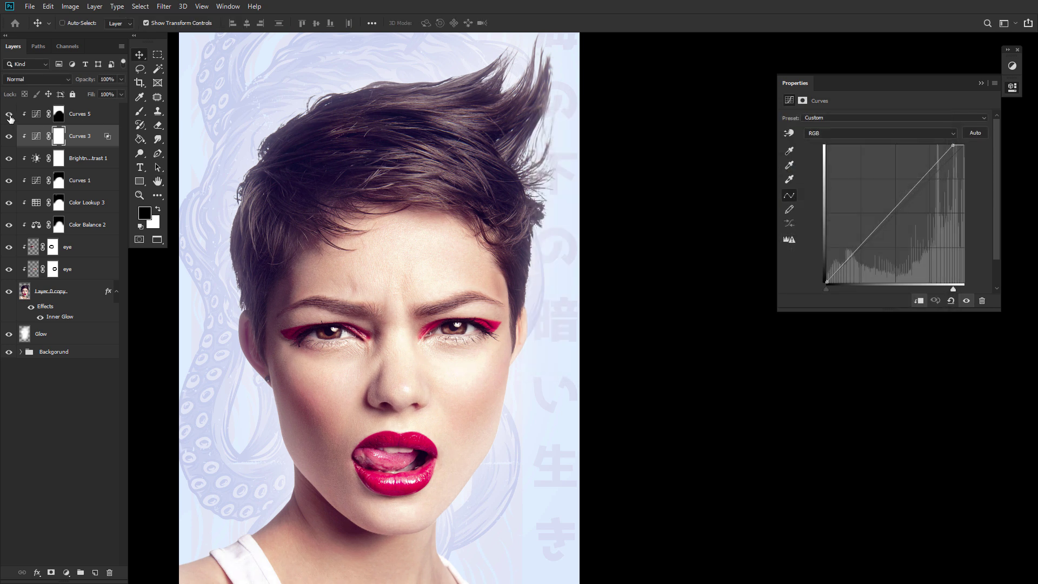
{"action": "left_click", "coordinate": [9, 114]}
{"action": "left_click", "coordinate": [8, 114]}
{"action": "left_click", "coordinate": [56, 115]}
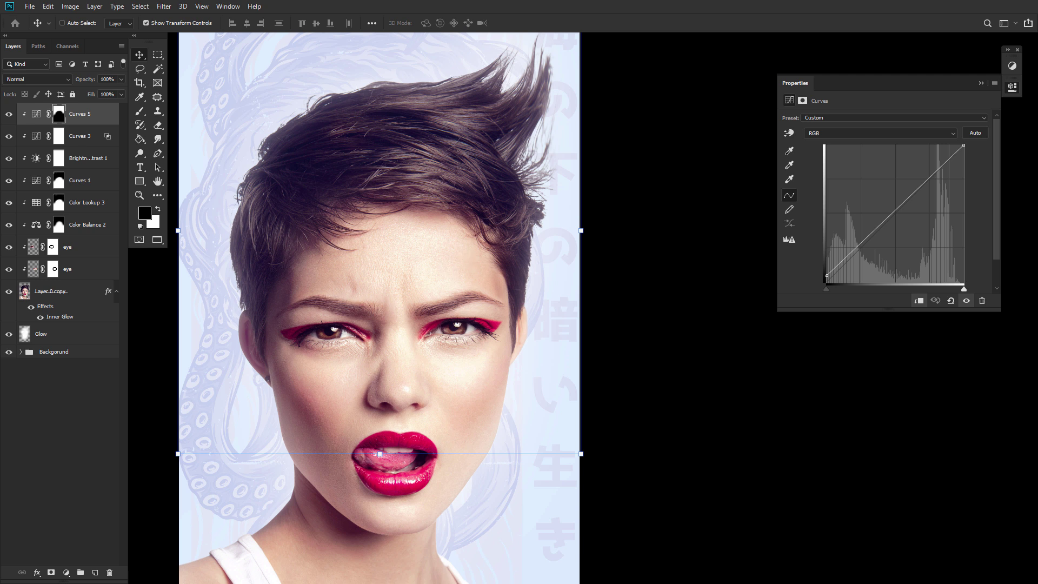
Add a new Layer 1 above Curves 5 in Overlay mode, with white as foreground
{"action": "left_click", "coordinate": [1013, 88]}
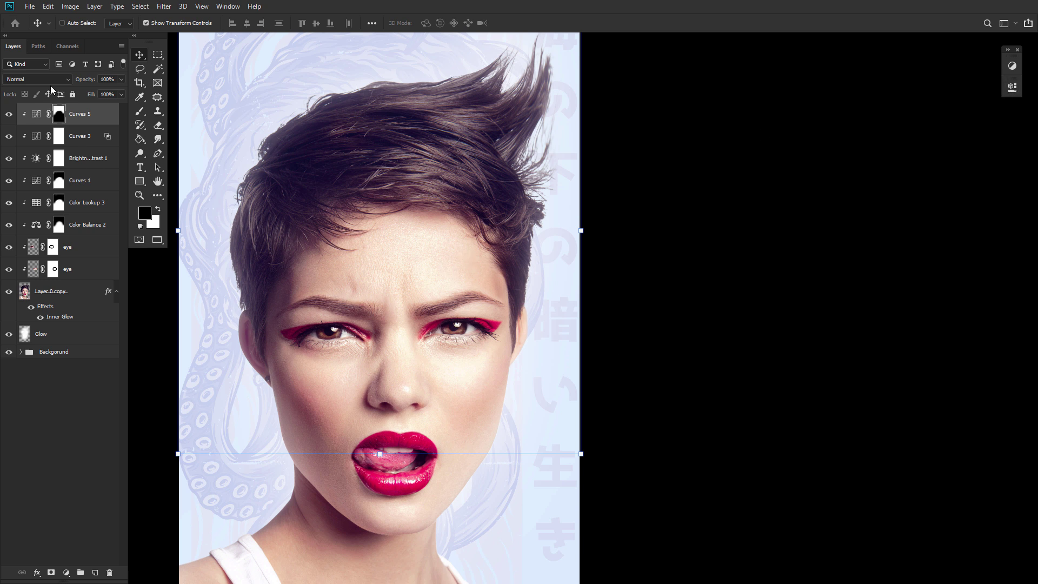
{"action": "left_click", "coordinate": [94, 572]}
{"action": "key", "text": "x"}
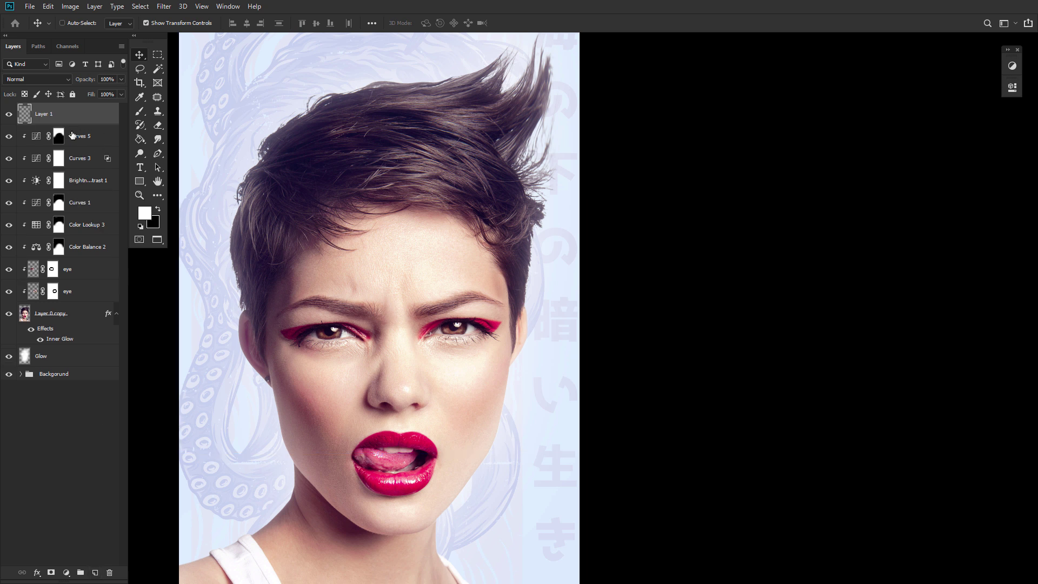
{"action": "left_click", "coordinate": [36, 80]}
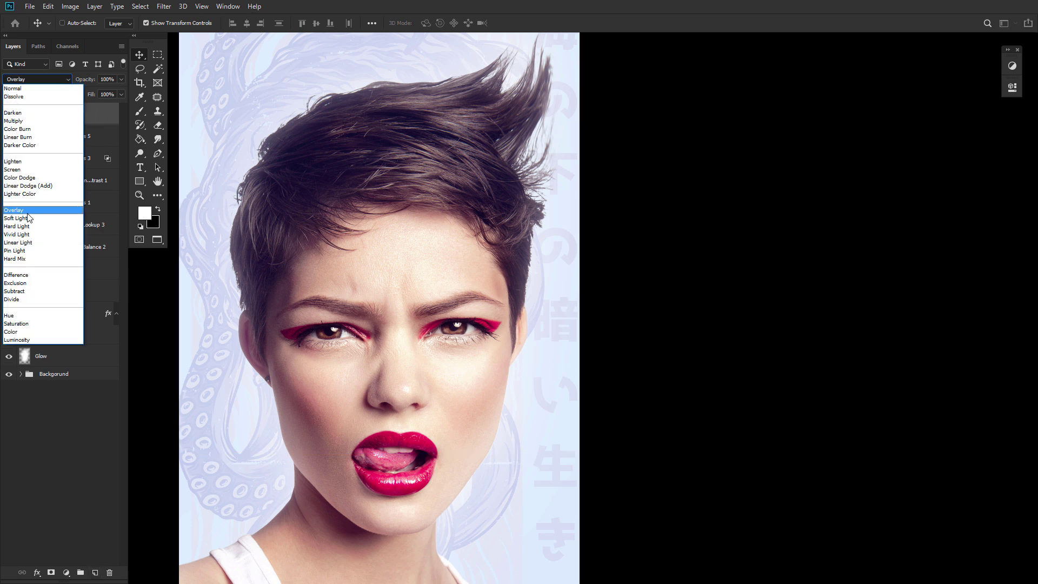
{"action": "left_click", "coordinate": [27, 211]}
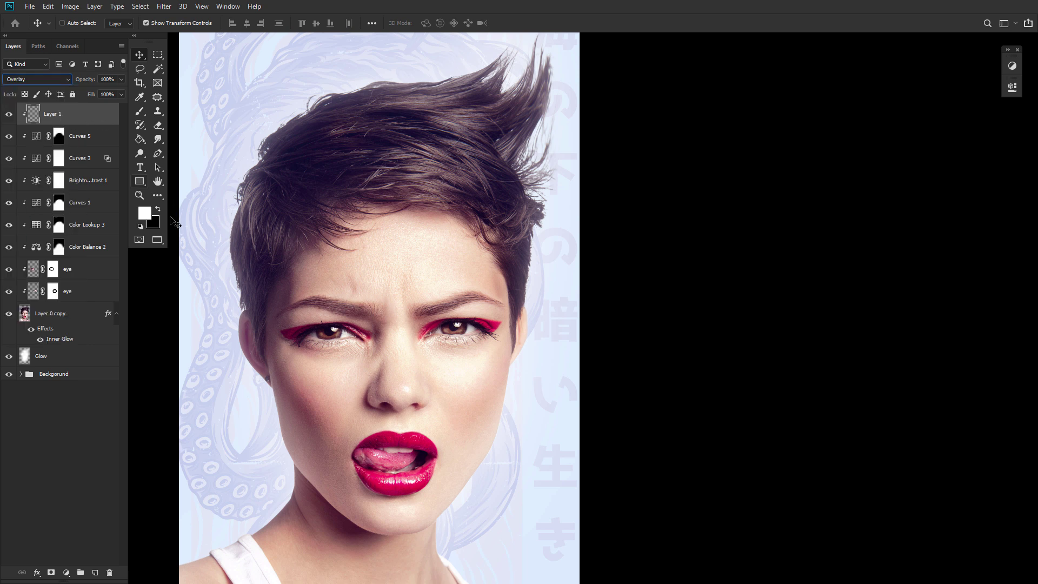
Pick the Soft Round Pressure Opacity brush and zoom in on the eyes
{"action": "left_click", "coordinate": [140, 113]}
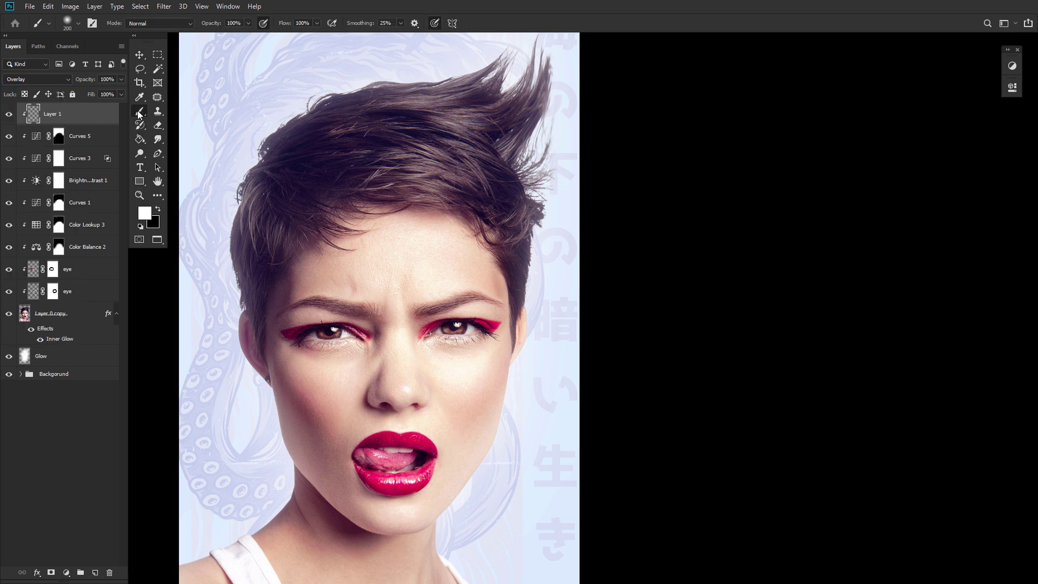
{"action": "left_click", "coordinate": [66, 26]}
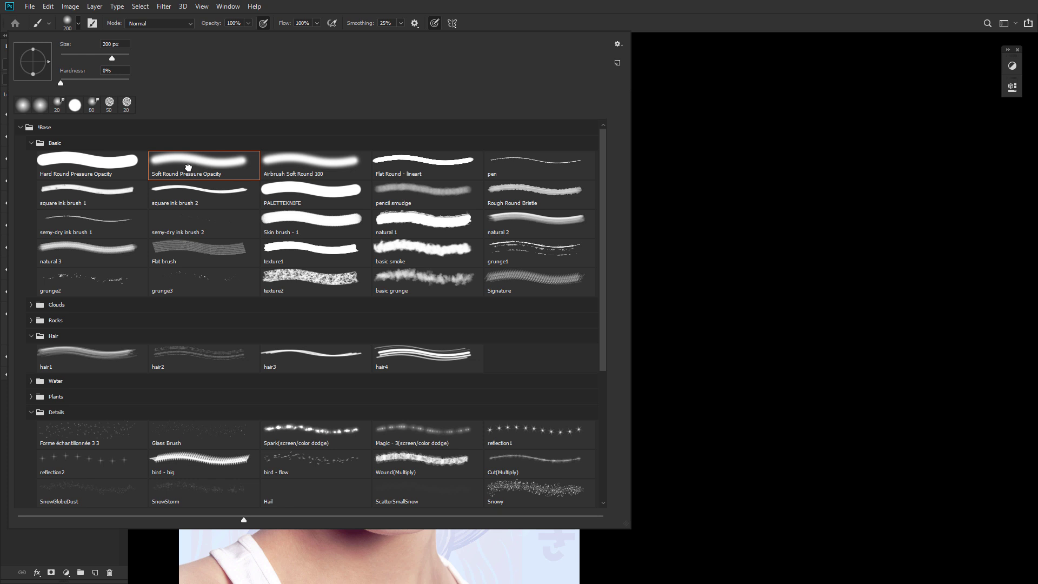
{"action": "double_click", "coordinate": [188, 167]}
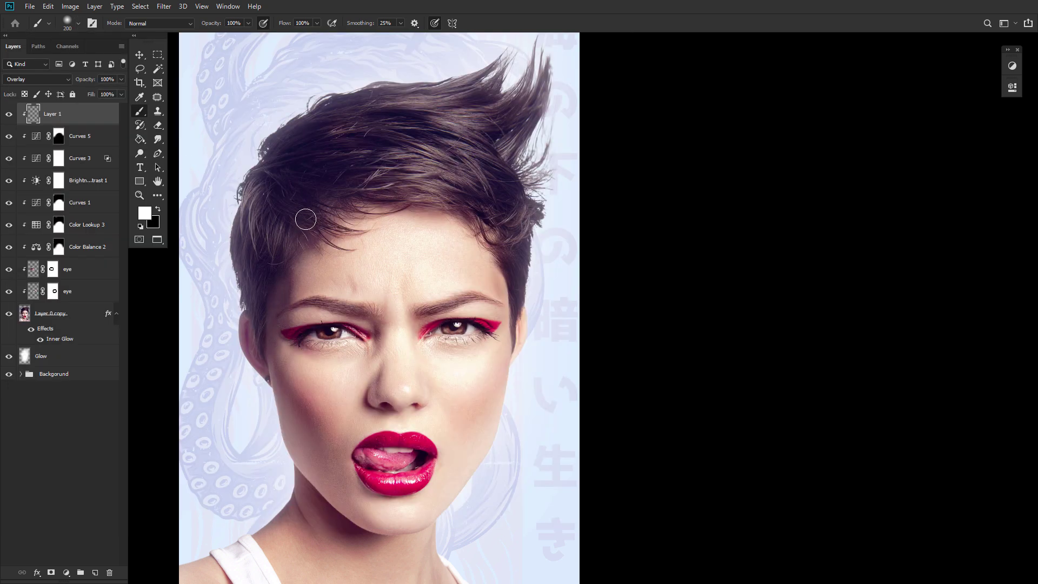
{"action": "left_click", "coordinate": [140, 195]}
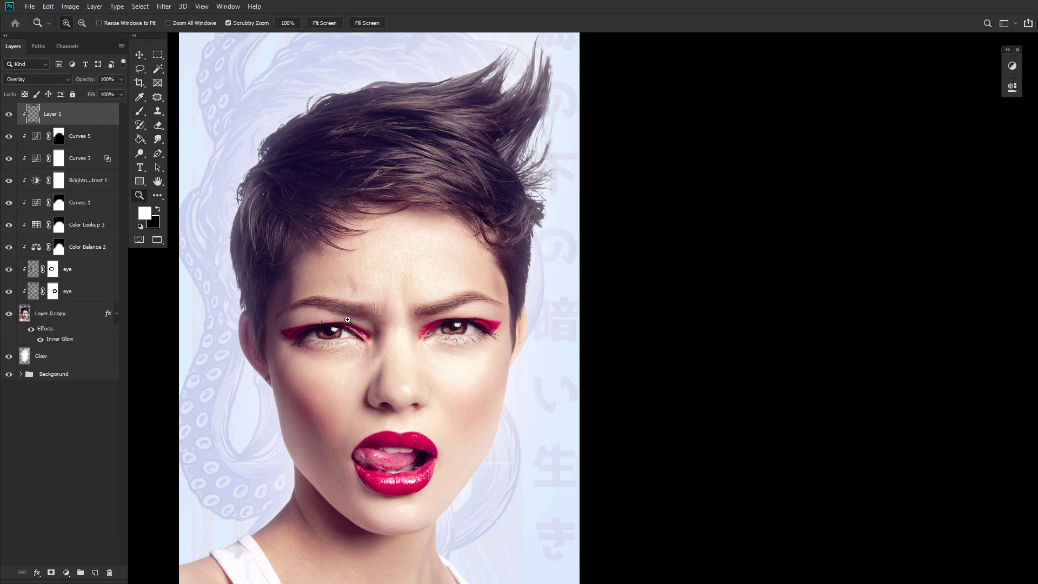
{"action": "left_click_drag", "start_coordinate": [348, 319], "coordinate": [381, 279]}
Lower the brush flow and size the brush between about 80 and 130 px
{"action": "key", "text": "b"}
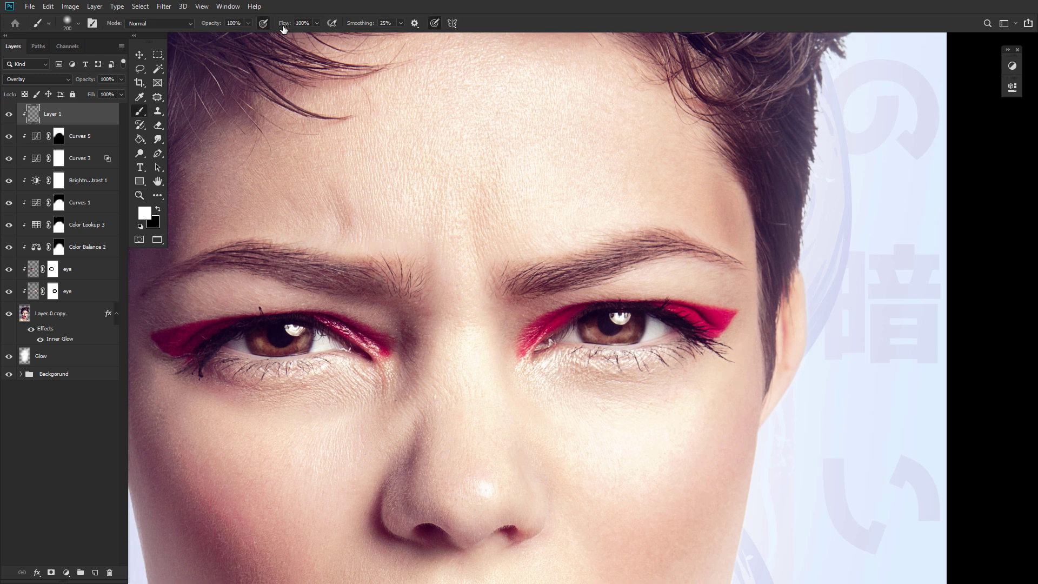
{"action": "left_click_drag", "start_coordinate": [283, 25], "coordinate": [238, 30]}
{"action": "key", "text": "bracketright"}
{"action": "key", "text": "bracketright"}
{"action": "key", "text": "bracketright"}
{"action": "key", "text": "bracketright"}
{"action": "key", "text": "bracketleft"}
{"action": "key", "text": "bracketleft"}
{"action": "key", "text": "bracketleft"}
{"action": "key", "text": "bracketleft"}
{"action": "key", "text": "bracketleft"}
{"action": "key", "text": "bracketleft"}
{"action": "key", "text": "bracketleft"}
{"action": "key", "text": "bracketleft"}
{"action": "key", "text": "bracketleft"}
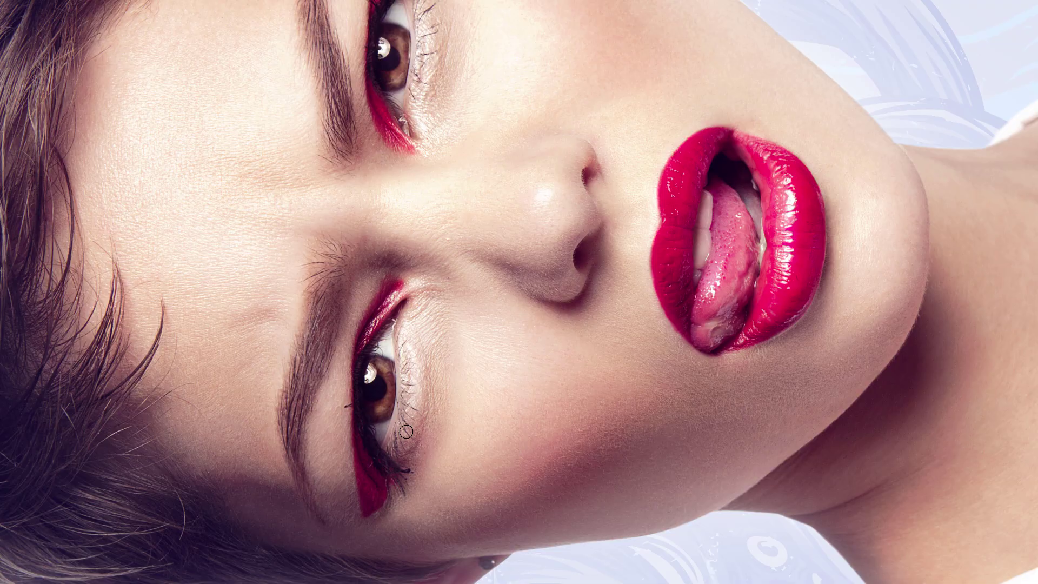
{"action": "mouse_move", "coordinate": [308, 291]}
{"action": "left_mouse_down"}
{"action": "mouse_move", "coordinate": [429, 363]}
{"action": "mouse_move", "coordinate": [405, 351]}
{"action": "left_mouse_up"}
{"action": "key", "text": "bracketright"}
{"action": "key", "text": "bracketright"}
{"action": "key", "text": "bracketright"}
{"action": "key", "text": "bracketright"}
{"action": "key", "text": "bracketright"}
{"action": "key", "text": "bracketright"}
{"action": "key", "text": "bracketright"}
{"action": "key", "text": "bracketright"}
{"action": "key", "text": "bracketright"}
{"action": "key", "text": "bracketleft"}
{"action": "key", "text": "bracketleft"}
{"action": "key", "text": "bracketright"}
{"action": "key", "text": "bracketleft"}
{"action": "key", "text": "bracketleft"}
{"action": "key", "text": "bracketleft"}
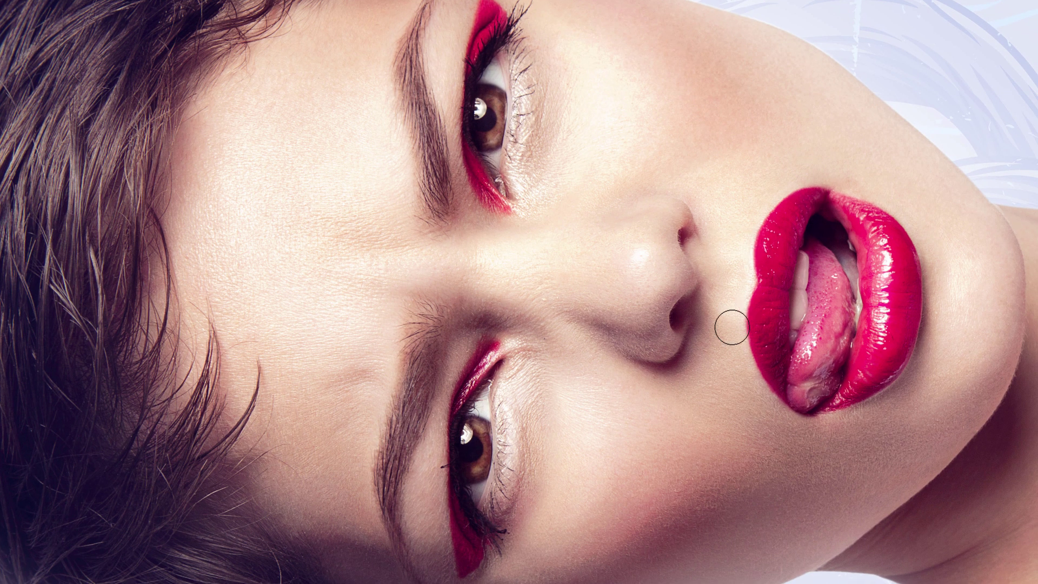
{"action": "key", "text": "bracketright"}
{"action": "key", "text": "bracketright"}
{"action": "key", "text": "bracketright"}
{"action": "key", "text": "bracketright"}
{"action": "key", "text": "bracketright"}
Set the brush to about 103 px and rotate the view to a working angle on the eyes
{"action": "mouse_move", "coordinate": [500, 186]}
{"action": "left_mouse_down"}
{"action": "mouse_move", "coordinate": [470, 272]}
{"action": "mouse_move", "coordinate": [475, 326]}
{"action": "mouse_move", "coordinate": [435, 236]}
{"action": "mouse_move", "coordinate": [424, 6]}
{"action": "left_mouse_up"}
{"action": "key", "text": "bracketleft"}
{"action": "key", "text": "bracketleft"}
{"action": "key", "text": "bracketleft"}
{"action": "key", "text": "bracketleft"}
{"action": "key", "text": "bracketleft"}
{"action": "key", "text": "bracketleft"}
{"action": "key", "text": "bracketleft"}
{"action": "key", "text": "bracketleft"}
{"action": "key", "text": "bracketleft"}
{"action": "key", "text": "bracketright"}
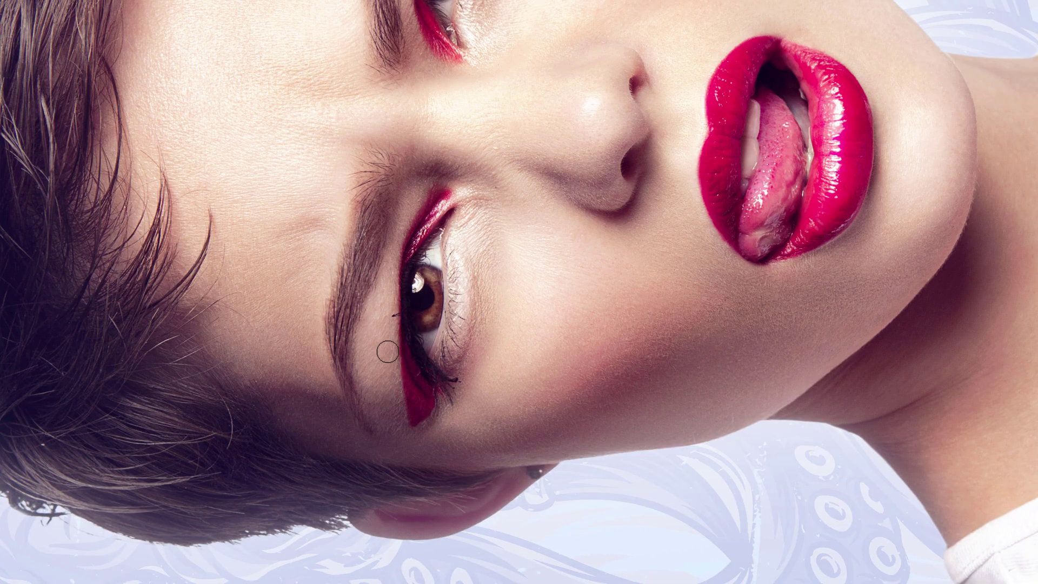
{"action": "key", "text": "bracketright"}
{"action": "key", "text": "bracketright"}
{"action": "key", "text": "bracketleft"}
{"action": "key", "text": "bracketleft"}
{"action": "left_click_drag", "start_coordinate": [324, 247], "coordinate": [351, 348]}
{"action": "key", "text": "bracketright"}
{"action": "key", "text": "bracketright"}
{"action": "key", "text": "bracketright"}
{"action": "key", "text": "bracketright"}
{"action": "key", "text": "bracketright"}
{"action": "key", "text": "bracketright"}
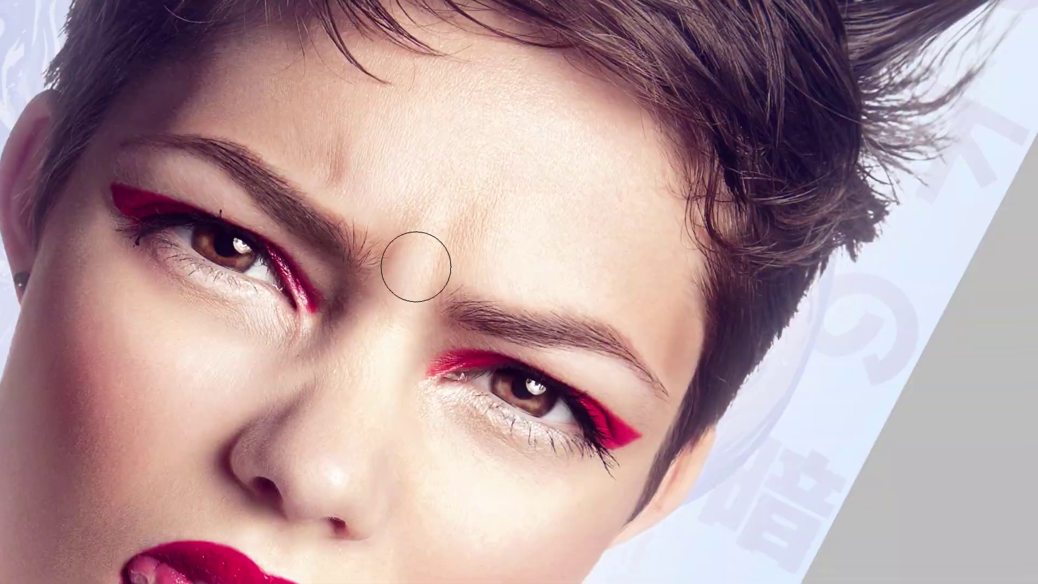
{"action": "key", "text": "bracketleft"}
{"action": "key", "text": "bracketleft"}
{"action": "key", "text": "bracketleft"}
{"action": "key", "text": "bracketleft"}
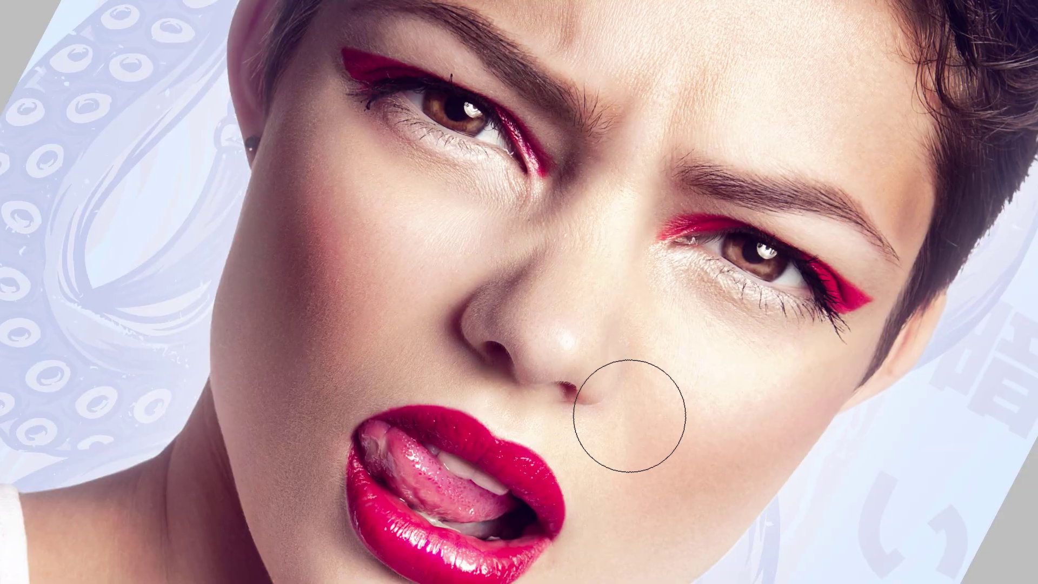
{"action": "key", "text": "bracketleft"}
{"action": "key", "text": "bracketleft"}
{"action": "left_click_drag", "start_coordinate": [665, 329], "coordinate": [575, 412]}
{"action": "key", "text": "r"}
{"action": "mouse_move", "coordinate": [516, 173]}
{"action": "left_mouse_down"}
{"action": "mouse_move", "coordinate": [442, 201]}
{"action": "mouse_move", "coordinate": [401, 129]}
{"action": "left_mouse_up"}
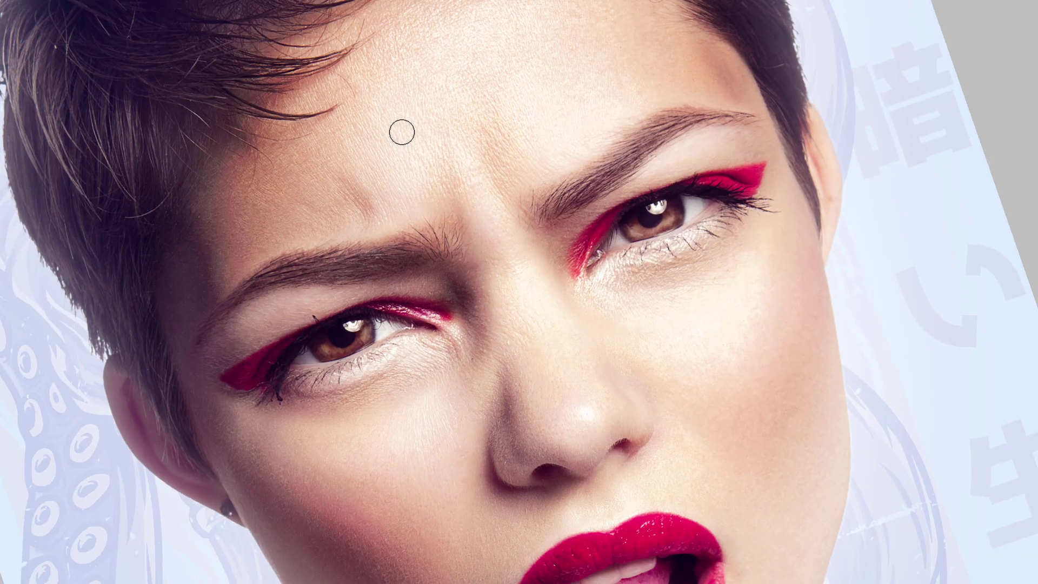
Brighten the inner eye corner and dab darker shading onto the cheek
{"action": "mouse_move", "coordinate": [444, 321]}
{"action": "left_mouse_down"}
{"action": "mouse_move", "coordinate": [424, 336]}
{"action": "mouse_move", "coordinate": [447, 350]}
{"action": "left_mouse_up"}
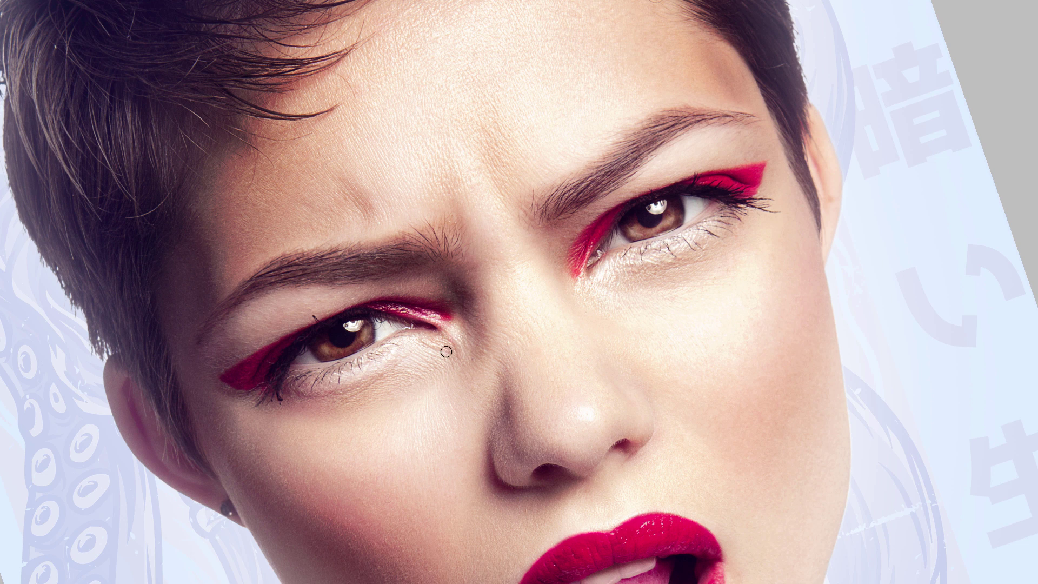
{"action": "key", "text": "bracketleft"}
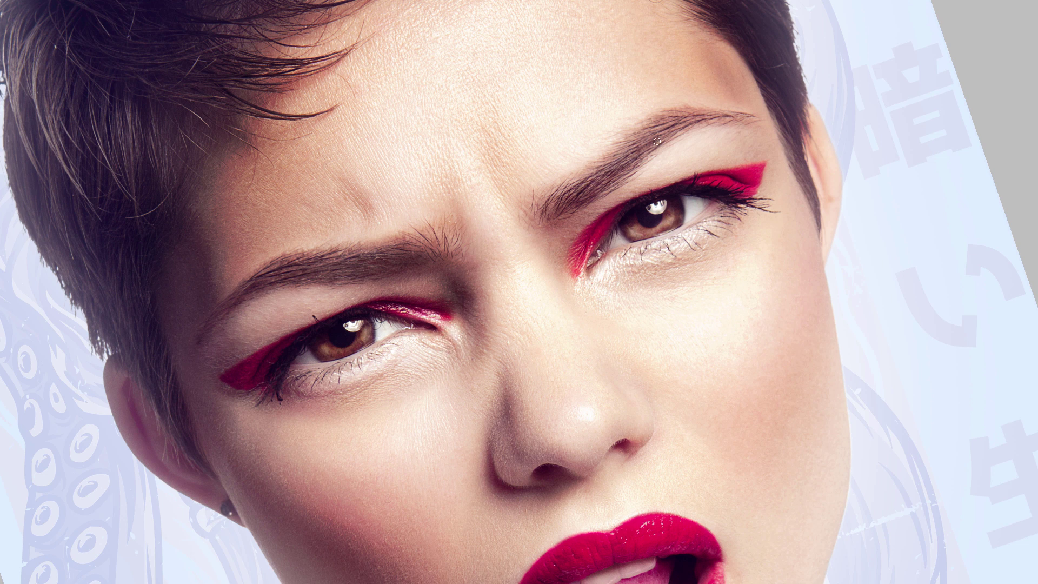
{"action": "key", "text": "bracketright"}
{"action": "key", "text": "bracketright"}
{"action": "key", "text": "bracketright"}
{"action": "key", "text": "bracketright"}
{"action": "key", "text": "bracketright"}
{"action": "key", "text": "bracketright"}
{"action": "key", "text": "bracketright"}
{"action": "key", "text": "bracketright"}
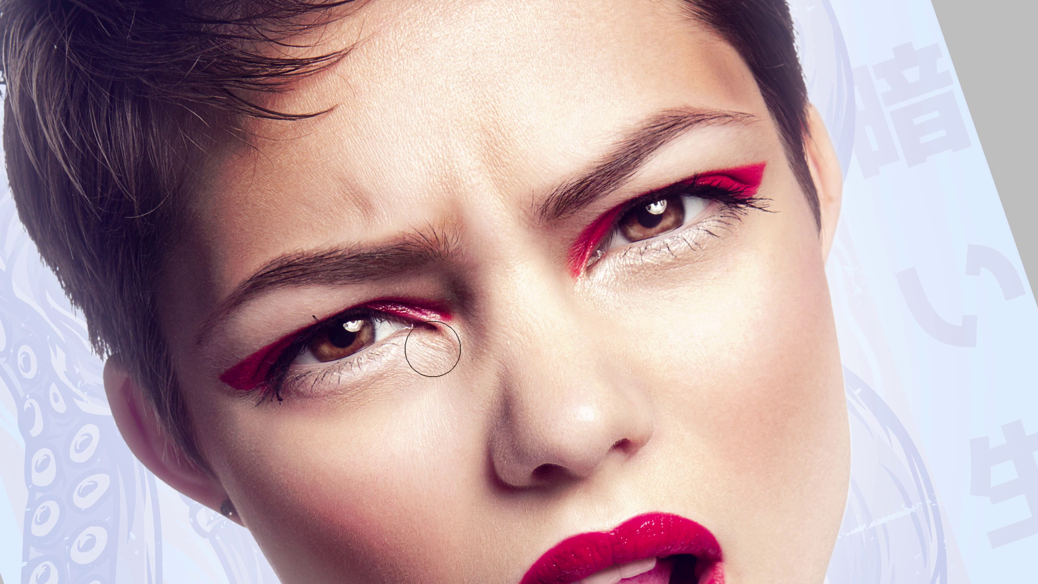
{"action": "key", "text": "bracketright"}
{"action": "key", "text": "bracketright"}
{"action": "key", "text": "bracketright"}
{"action": "key", "text": "bracketright"}
{"action": "key", "text": "bracketleft"}
{"action": "key", "text": "bracketleft"}
{"action": "left_click", "coordinate": [254, 428]}
Deepen the shading along the neck and near the left shoulder with a larger brush
{"action": "mouse_move", "coordinate": [539, 353]}
{"action": "left_mouse_down"}
{"action": "mouse_move", "coordinate": [544, 230]}
{"action": "mouse_move", "coordinate": [388, 41]}
{"action": "left_mouse_up"}
{"action": "key", "text": "bracketright"}
{"action": "left_click_drag", "start_coordinate": [451, 441], "coordinate": [310, 132]}
{"action": "mouse_move", "coordinate": [520, 354]}
{"action": "left_mouse_down"}
{"action": "mouse_move", "coordinate": [772, 268]}
{"action": "mouse_move", "coordinate": [476, 323]}
{"action": "left_mouse_up"}
{"action": "left_click_drag", "start_coordinate": [320, 366], "coordinate": [584, 254]}
{"action": "left_click_drag", "start_coordinate": [668, 105], "coordinate": [442, 213]}
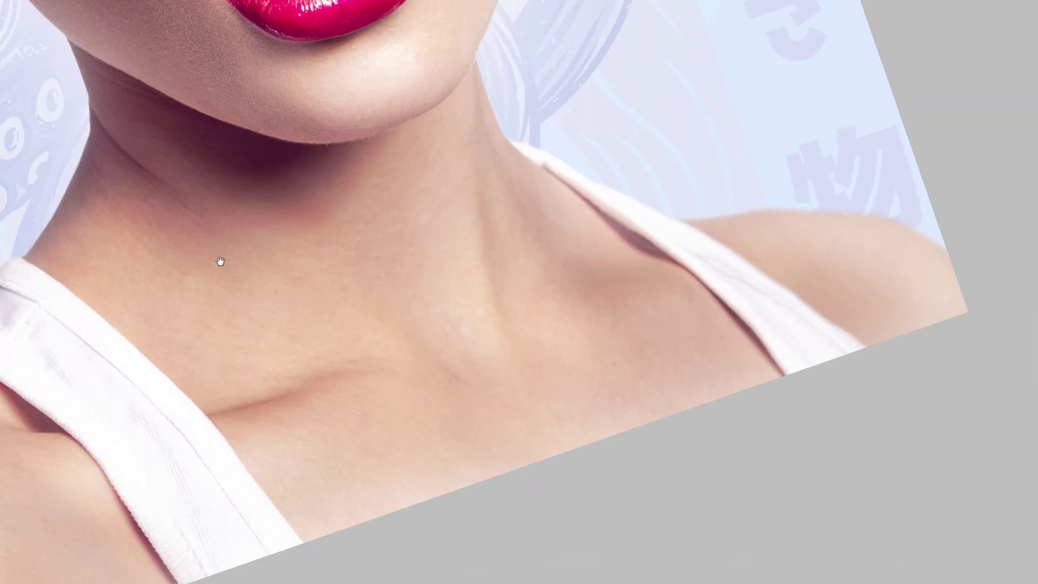
{"action": "left_click_drag", "start_coordinate": [111, 108], "coordinate": [482, 427]}
{"action": "left_click_drag", "start_coordinate": [303, 179], "coordinate": [487, 419]}
{"action": "left_click_drag", "start_coordinate": [973, 362], "coordinate": [562, 290]}
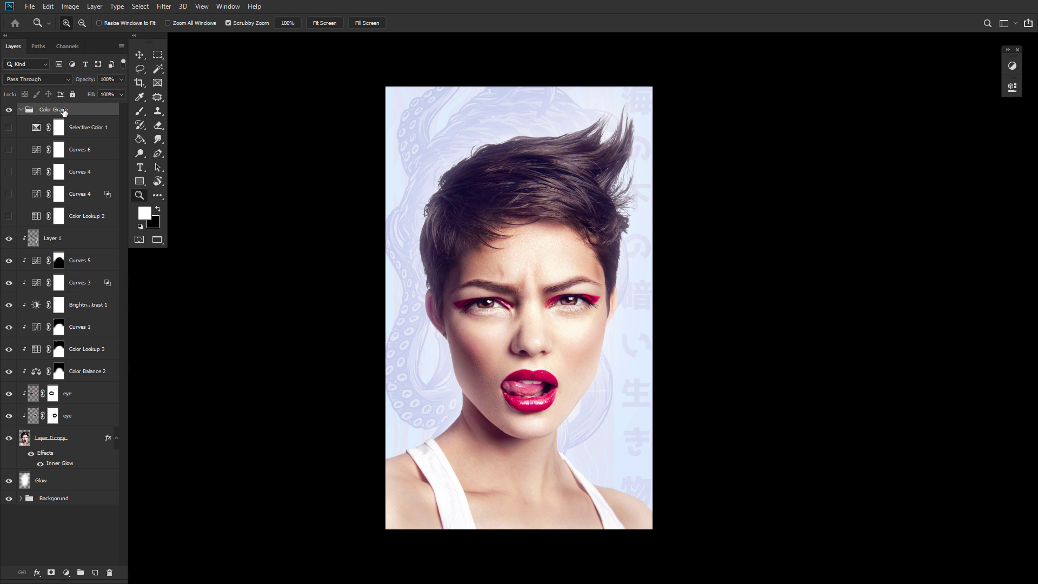
Turn on the Color Lookup 2 layer (3Strip.look, 71%) in Color Grade and open its settings
{"action": "left_click", "coordinate": [89, 224], "text": "shift"}
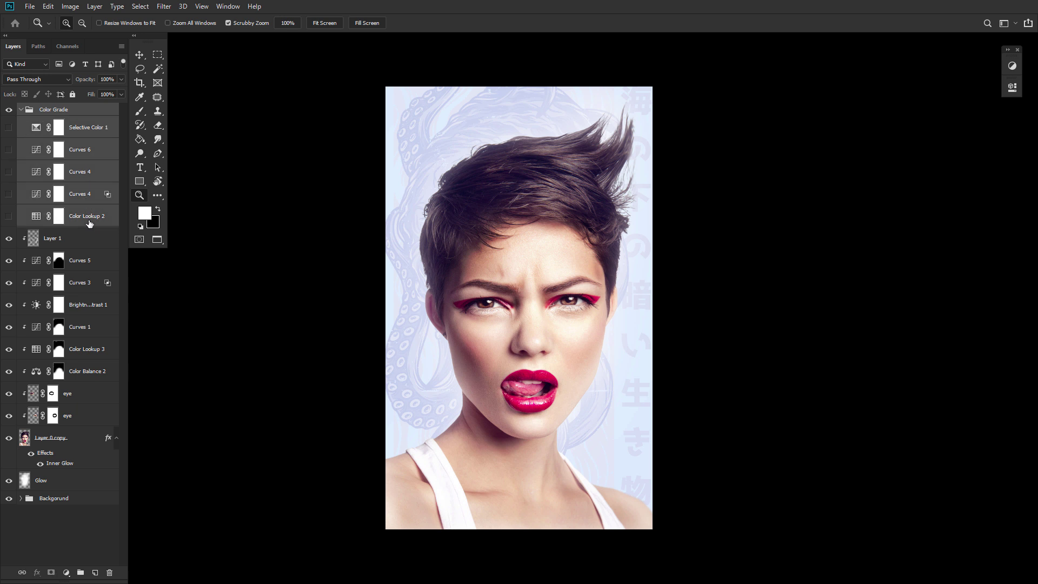
{"action": "left_click", "coordinate": [93, 218]}
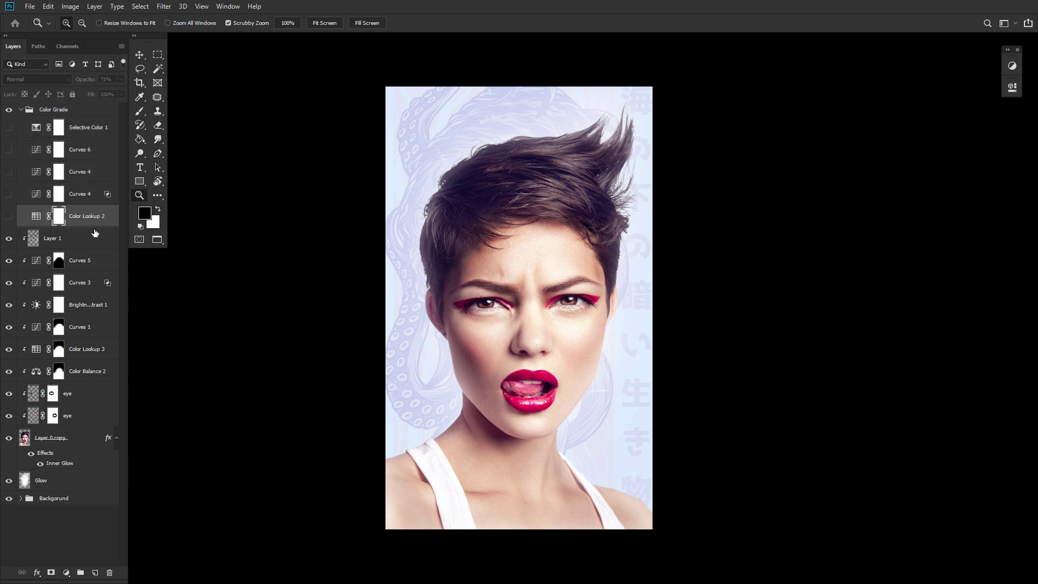
{"action": "left_click", "coordinate": [8, 217]}
{"action": "double_click", "coordinate": [38, 219]}
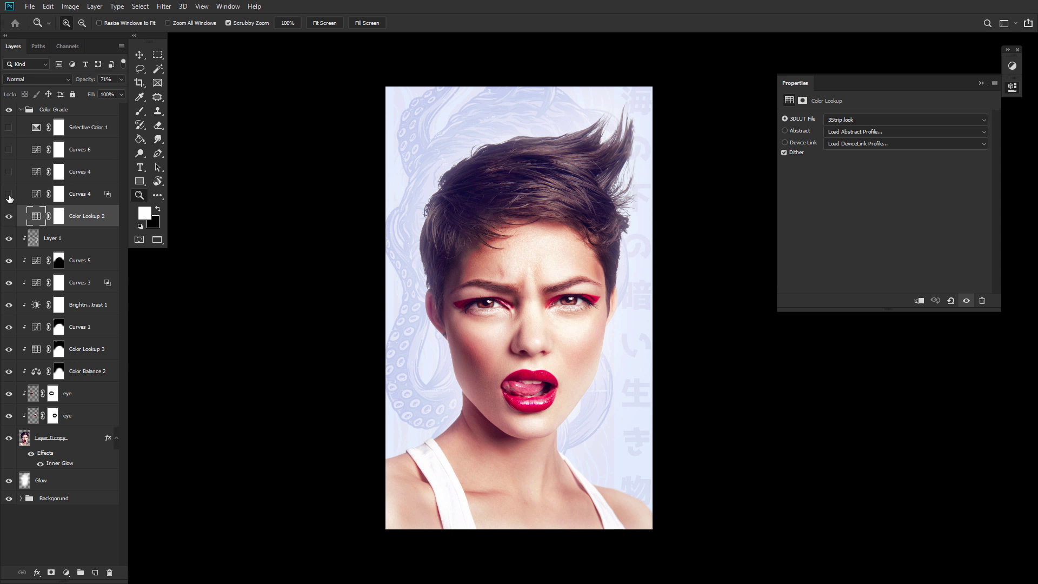
Check the lower Curves 4 green curve and soften its Blend If shadow split to 40
{"action": "left_click", "coordinate": [42, 196]}
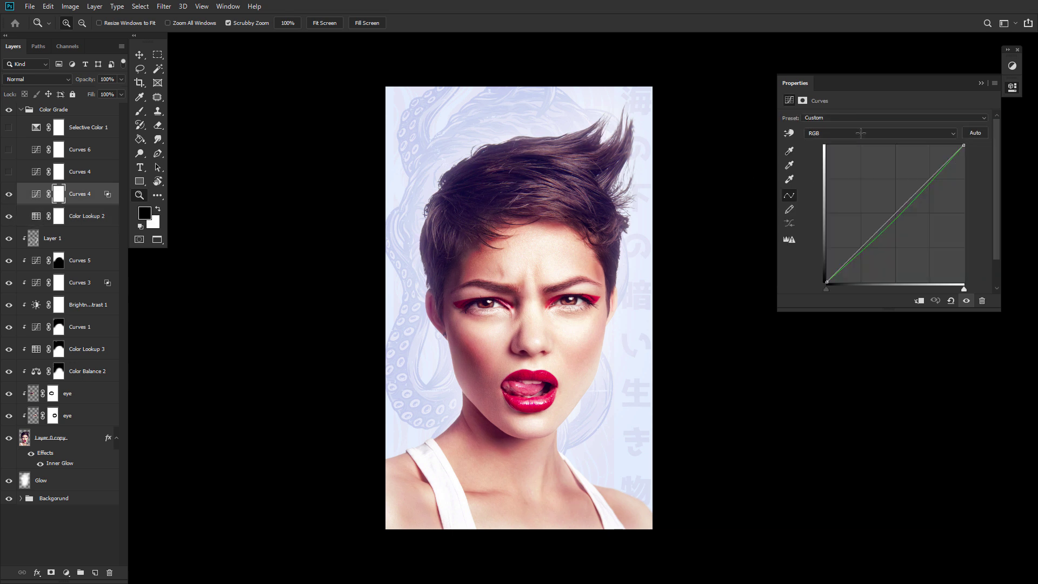
{"action": "left_click", "coordinate": [840, 134]}
{"action": "left_click", "coordinate": [859, 154]}
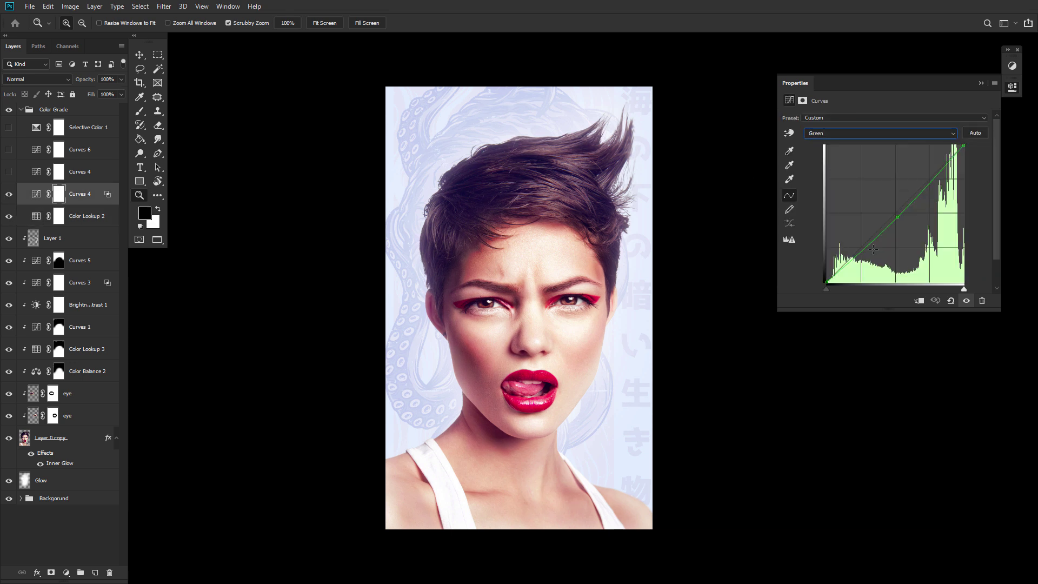
{"action": "left_click", "coordinate": [1011, 88]}
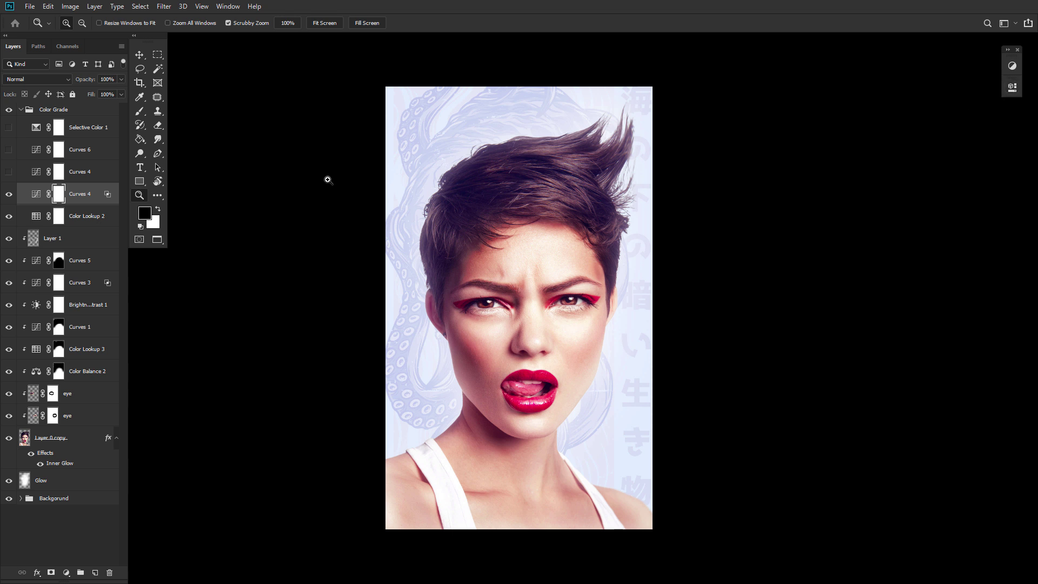
{"action": "key", "text": "h"}
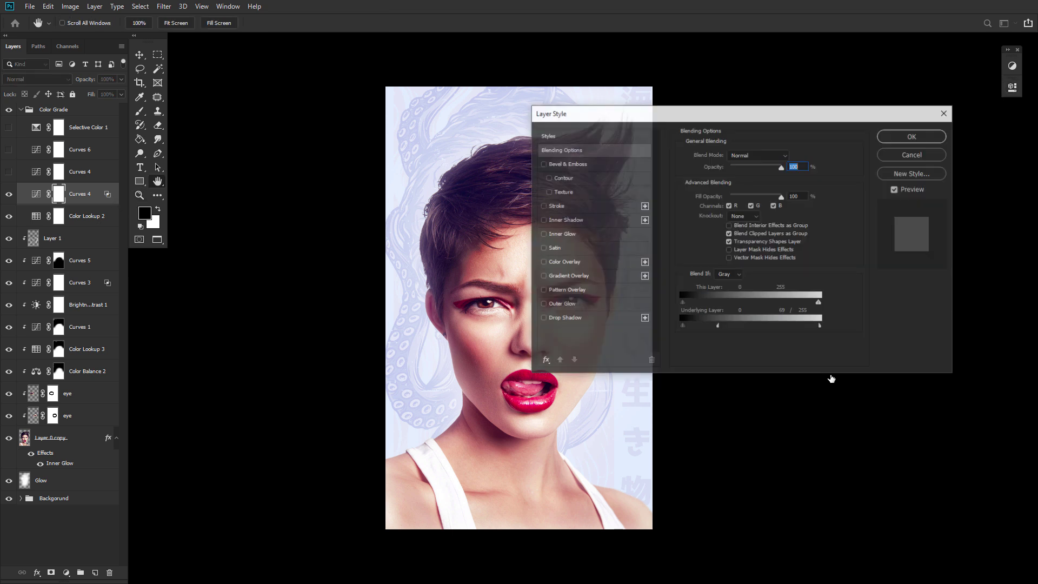
{"action": "mouse_move", "coordinate": [713, 330]}
{"action": "left_mouse_down"}
{"action": "mouse_move", "coordinate": [737, 328]}
{"action": "mouse_move", "coordinate": [713, 330]}
{"action": "left_mouse_up"}
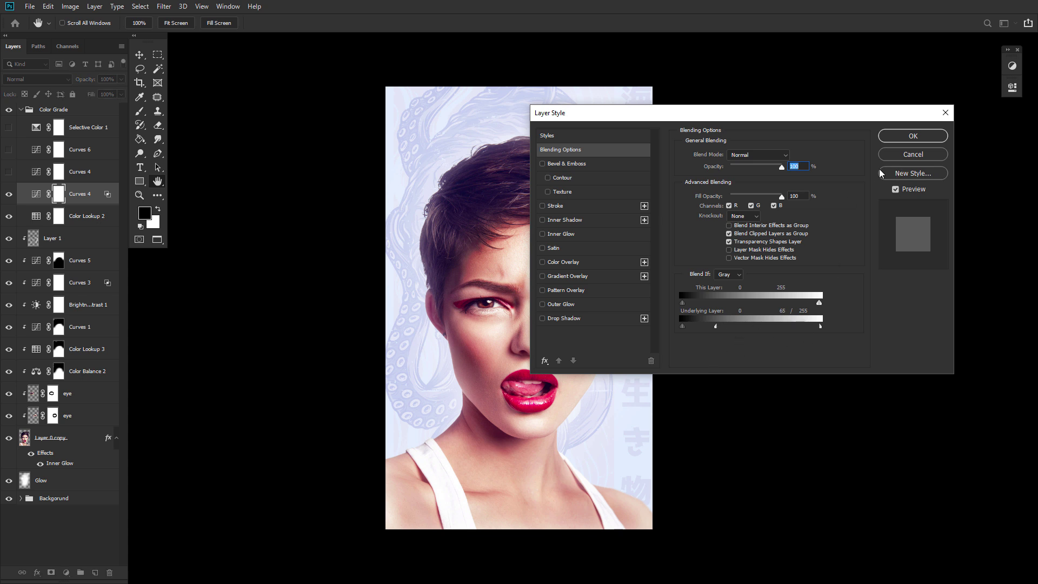
{"action": "left_click", "coordinate": [908, 138]}
Turn on the upper Curves 4 and review its settings and Curves 6's green curve
{"action": "left_click", "coordinate": [9, 172]}
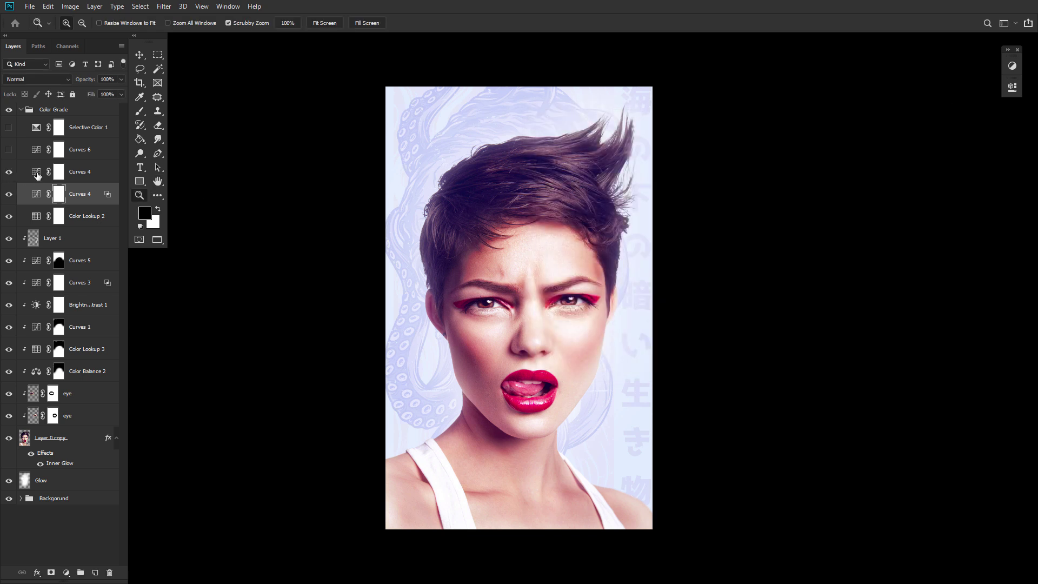
{"action": "double_click", "coordinate": [37, 172]}
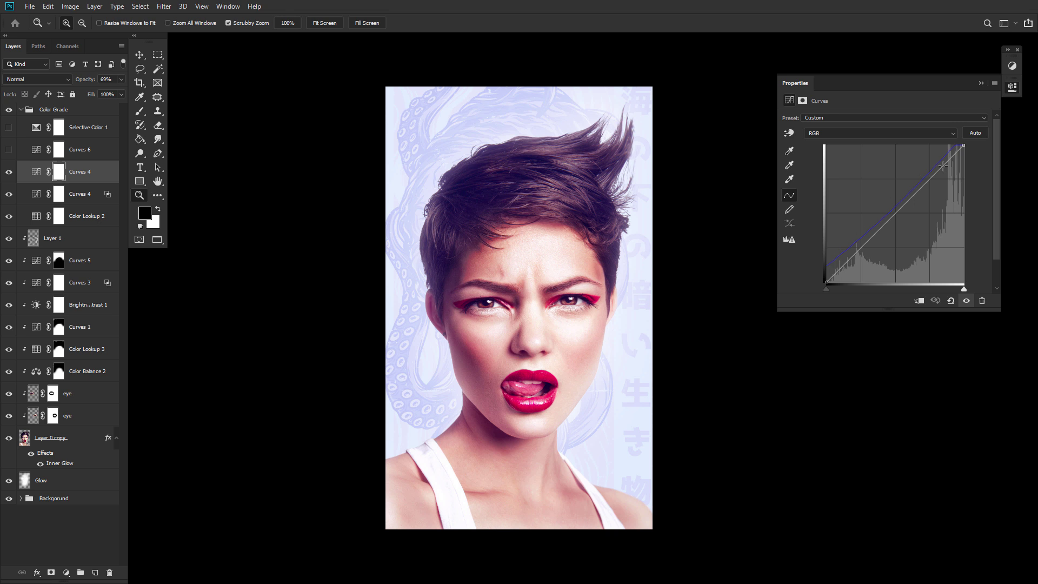
{"action": "left_click", "coordinate": [1010, 90]}
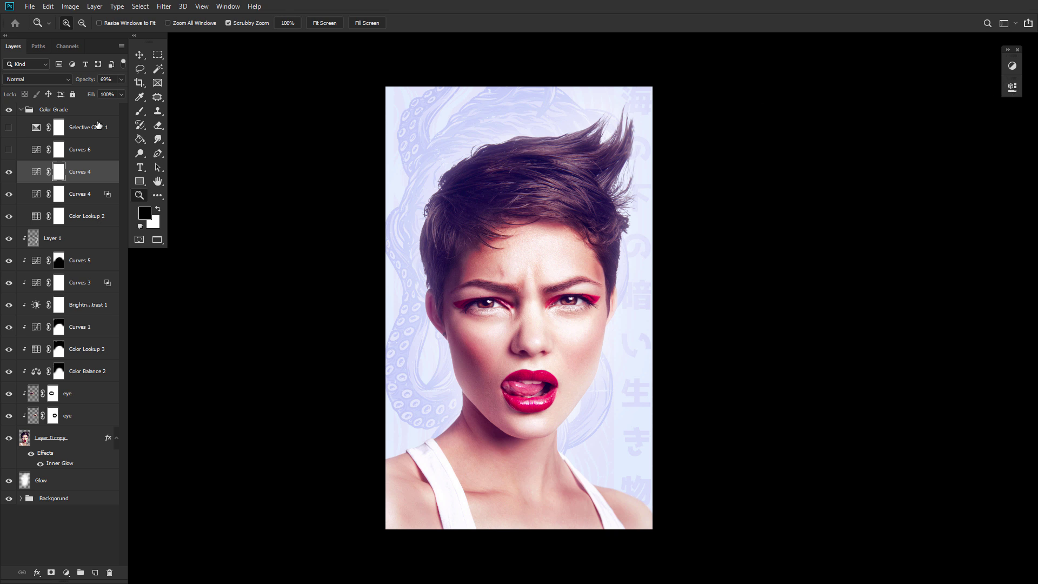
{"action": "double_click", "coordinate": [36, 151]}
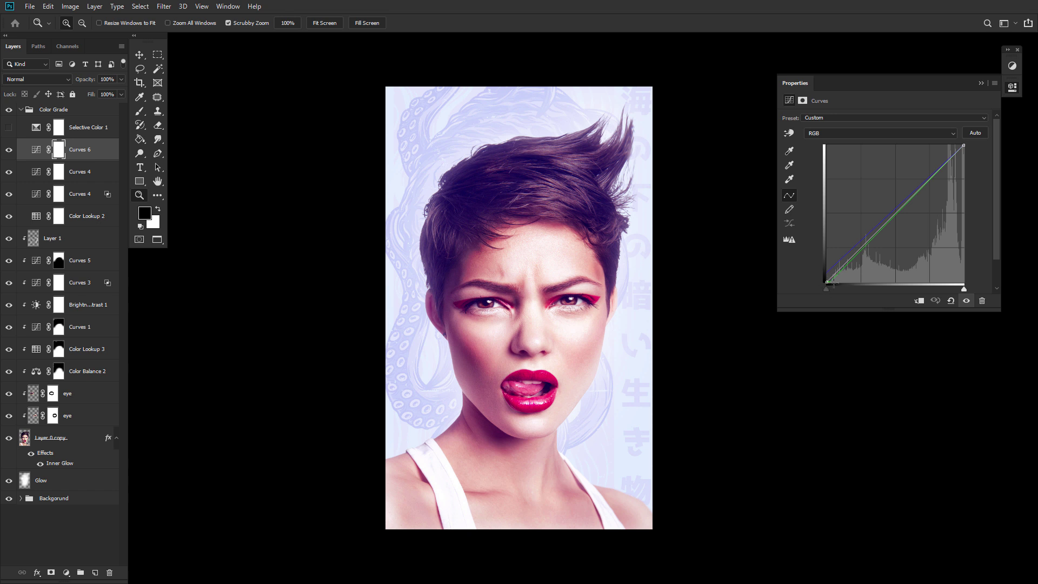
{"action": "left_click", "coordinate": [815, 135]}
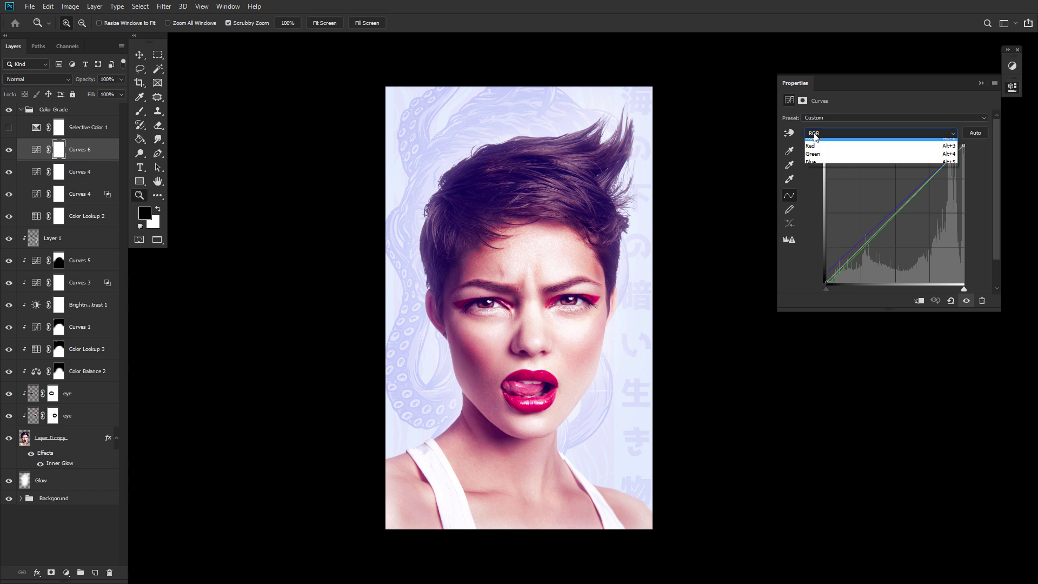
{"action": "left_click", "coordinate": [819, 159]}
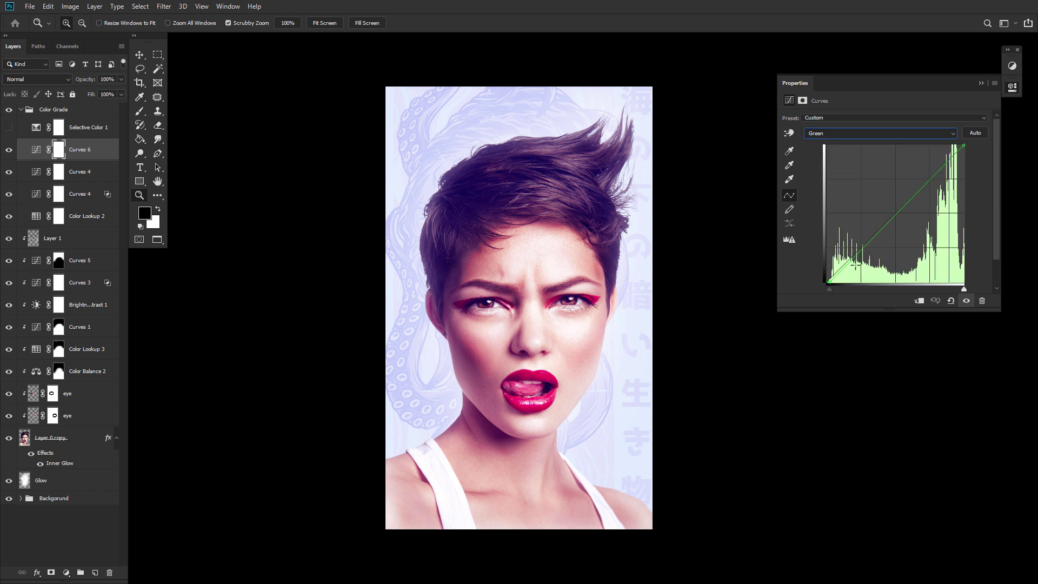
{"action": "left_click", "coordinate": [1006, 90]}
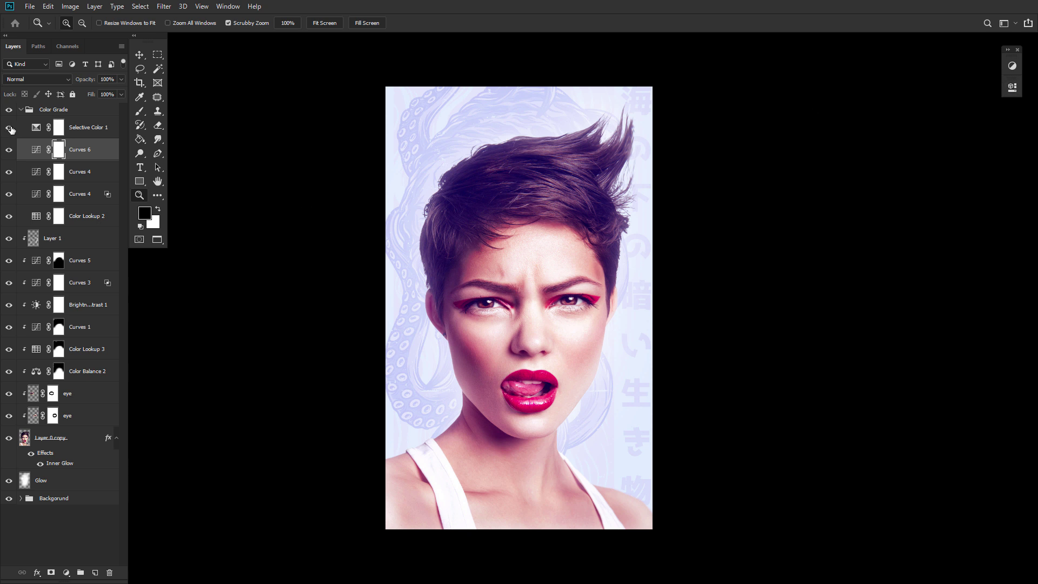
{"action": "left_click", "coordinate": [9, 127]}
Open Selective Color 1 and review its Reds, Yellows and Cyans settings
{"action": "double_click", "coordinate": [37, 128]}
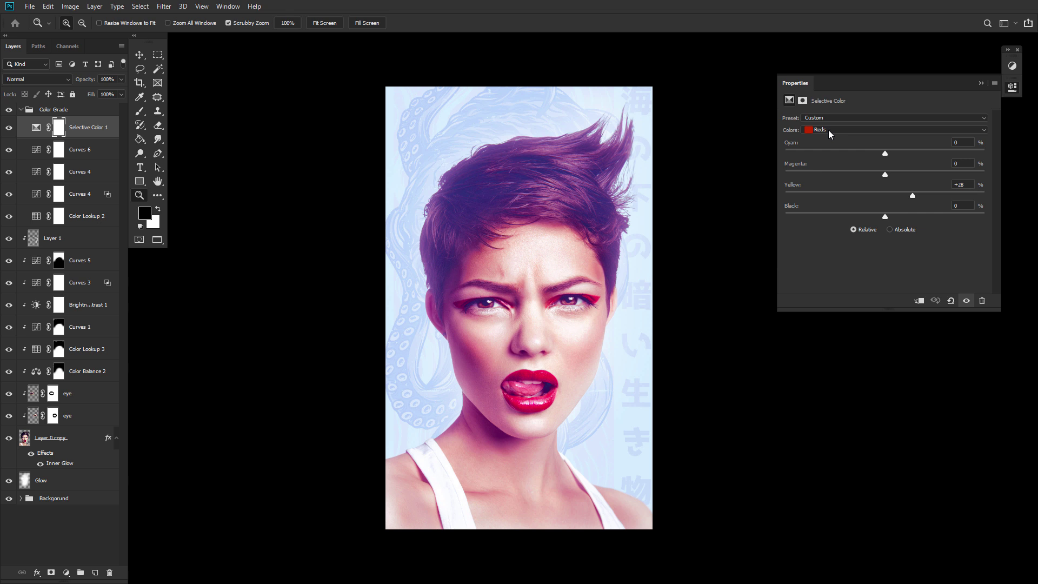
{"action": "left_click", "coordinate": [828, 130]}
{"action": "left_click", "coordinate": [828, 130]}
{"action": "left_click", "coordinate": [828, 130]}
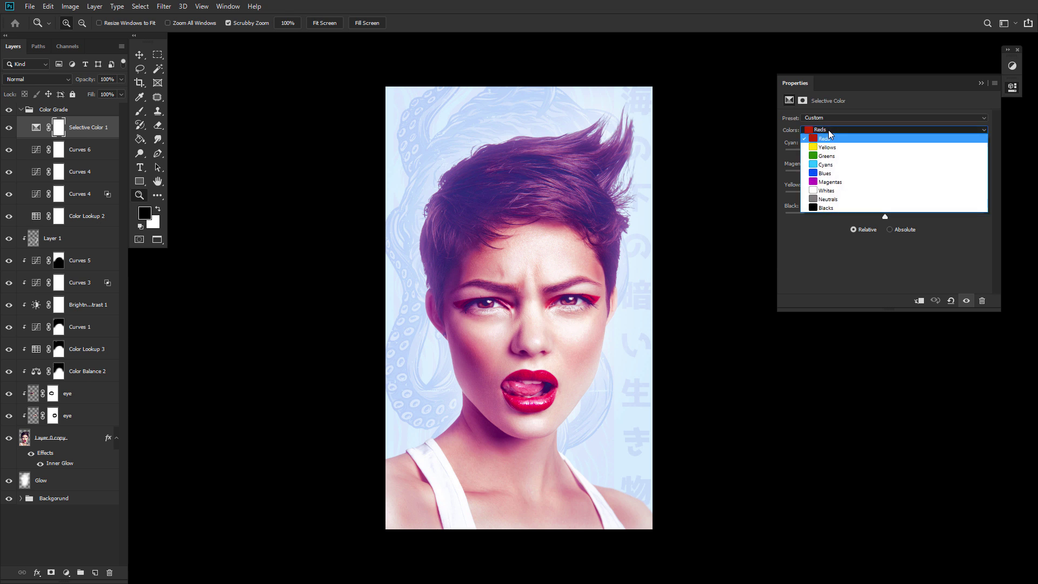
{"action": "left_click", "coordinate": [828, 147]}
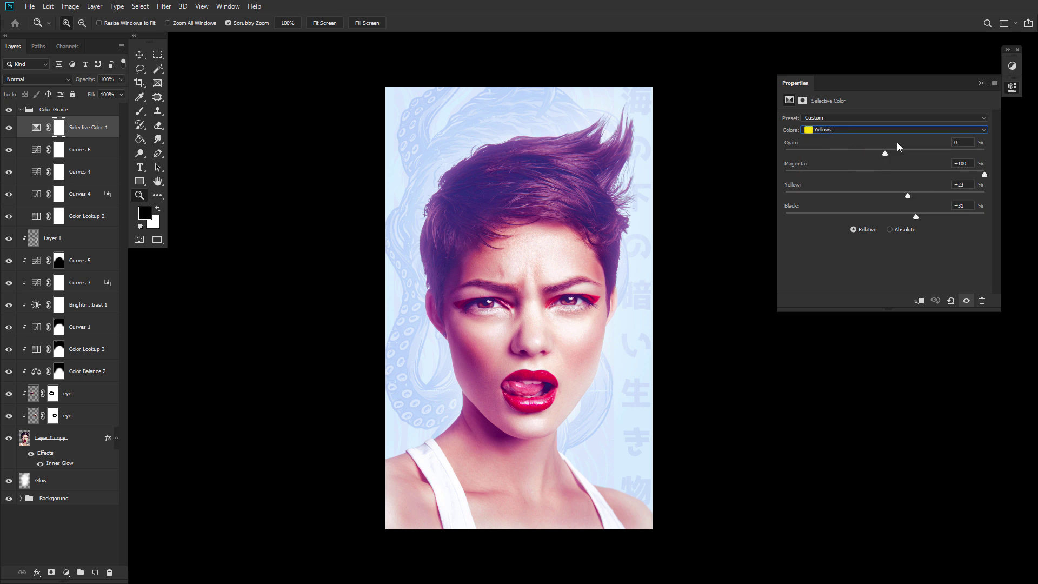
{"action": "left_click", "coordinate": [837, 131]}
{"action": "left_click", "coordinate": [842, 154]}
Review the Blues, Whites, Neutrals and Greens settings, then close the panel
{"action": "left_click", "coordinate": [821, 127]}
{"action": "left_click", "coordinate": [830, 172]}
{"action": "left_click", "coordinate": [840, 130]}
{"action": "left_click", "coordinate": [900, 196]}
{"action": "left_click", "coordinate": [870, 129]}
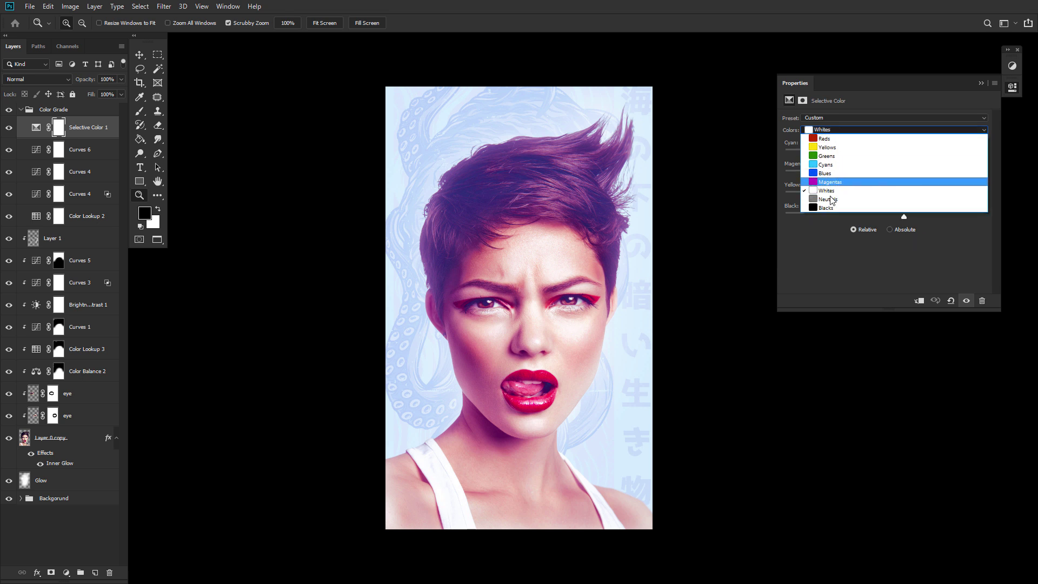
{"action": "left_click", "coordinate": [870, 178]}
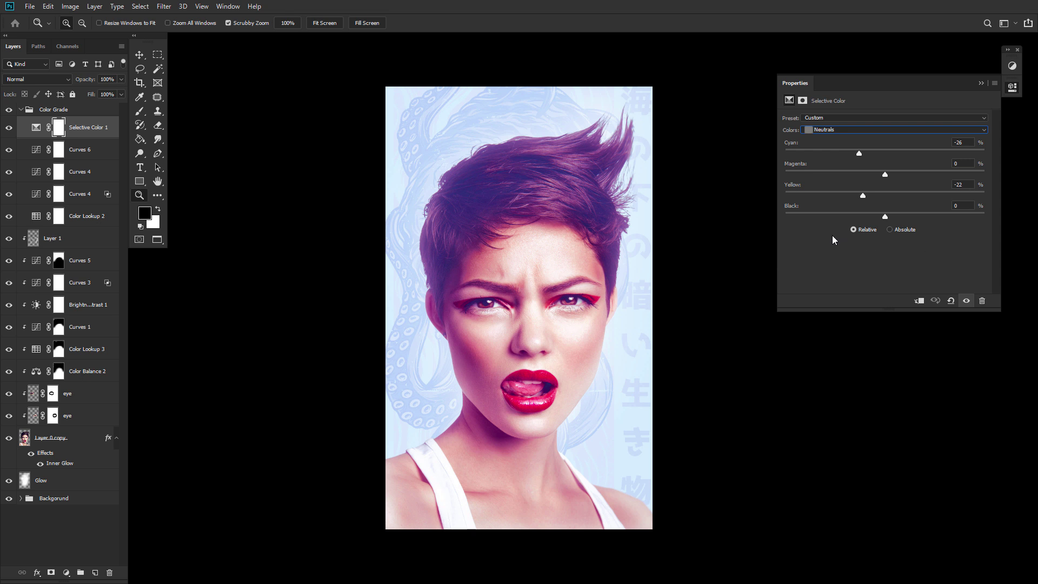
{"action": "key", "text": "Up"}
{"action": "key", "text": "Up"}
{"action": "key", "text": "Up"}
{"action": "key", "text": "Up"}
{"action": "key", "text": "Up"}
{"action": "key", "text": "Up"}
{"action": "key", "text": "Up"}
{"action": "left_click", "coordinate": [1012, 87]}
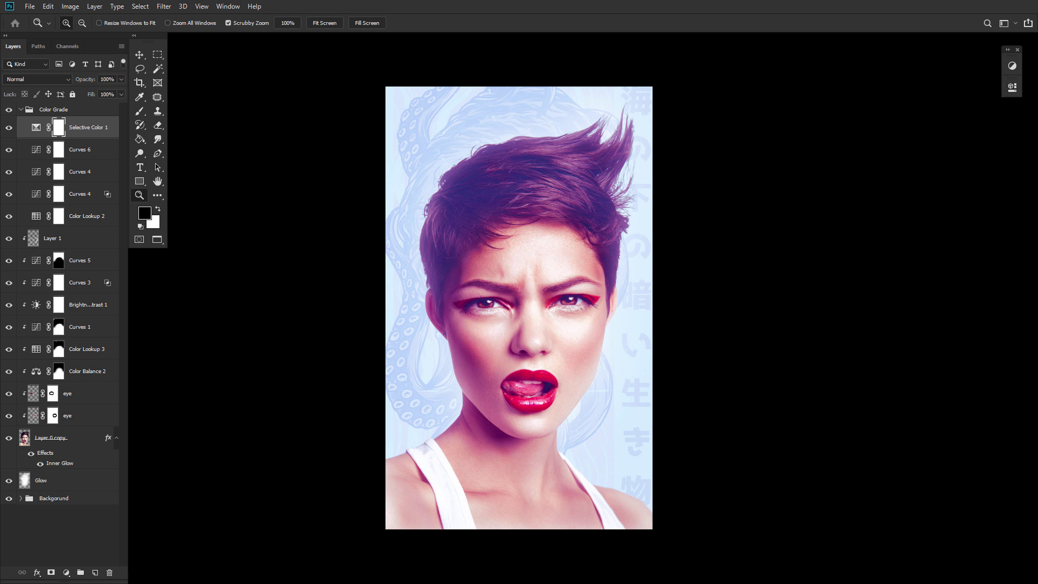
Toggle Selective Color 1 off and on twice to compare its cooling effect
{"action": "left_click", "coordinate": [9, 129]}
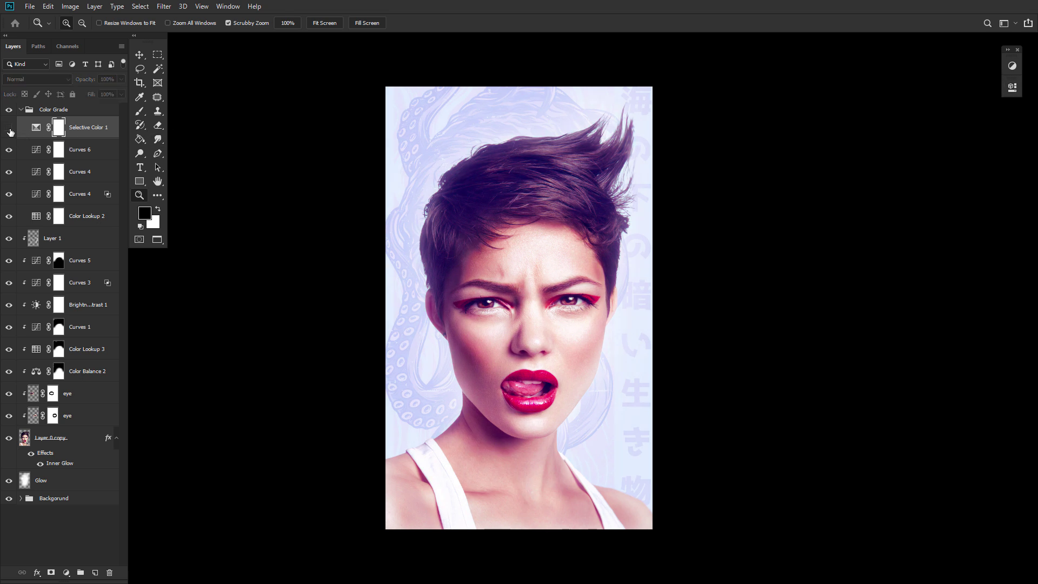
{"action": "left_click", "coordinate": [10, 129]}
{"action": "left_click", "coordinate": [9, 128]}
{"action": "left_click", "coordinate": [9, 129]}
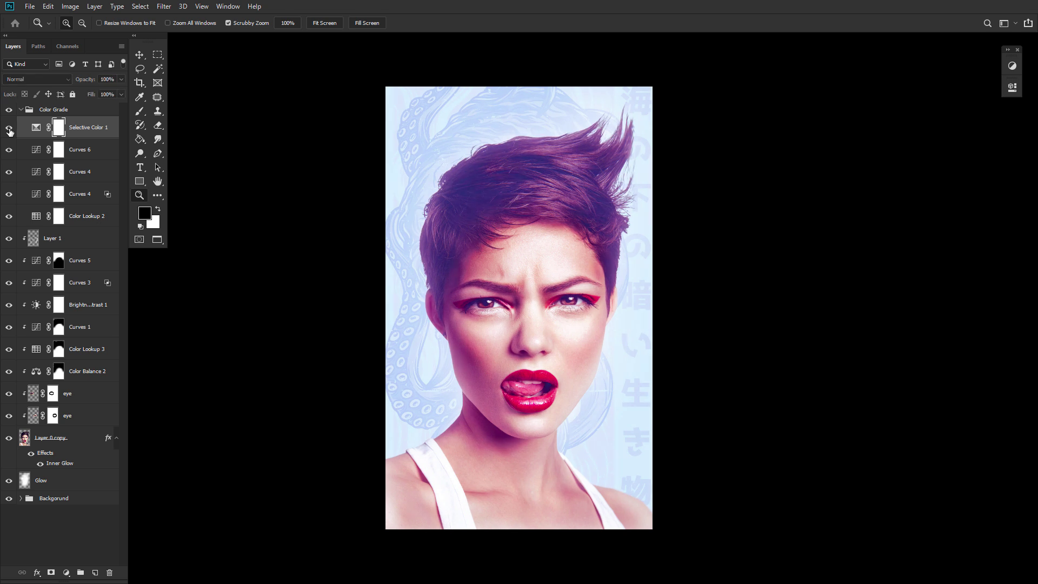
Collapse the Color Grade group, compare it hidden and shown, and lock it
{"action": "left_click", "coordinate": [39, 110]}
{"action": "key", "text": "x"}
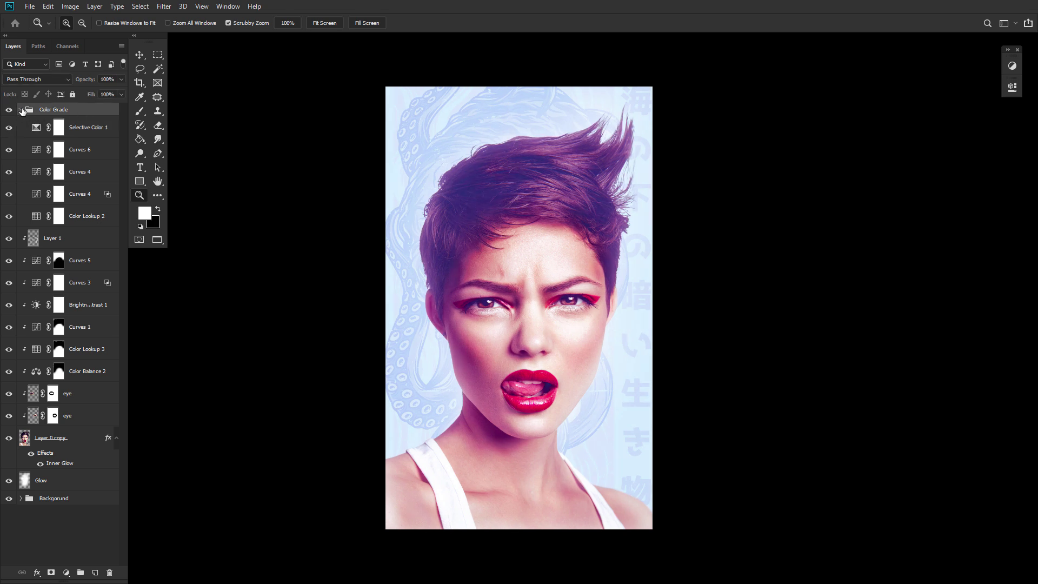
{"action": "left_click", "coordinate": [20, 110]}
{"action": "left_click", "coordinate": [9, 111]}
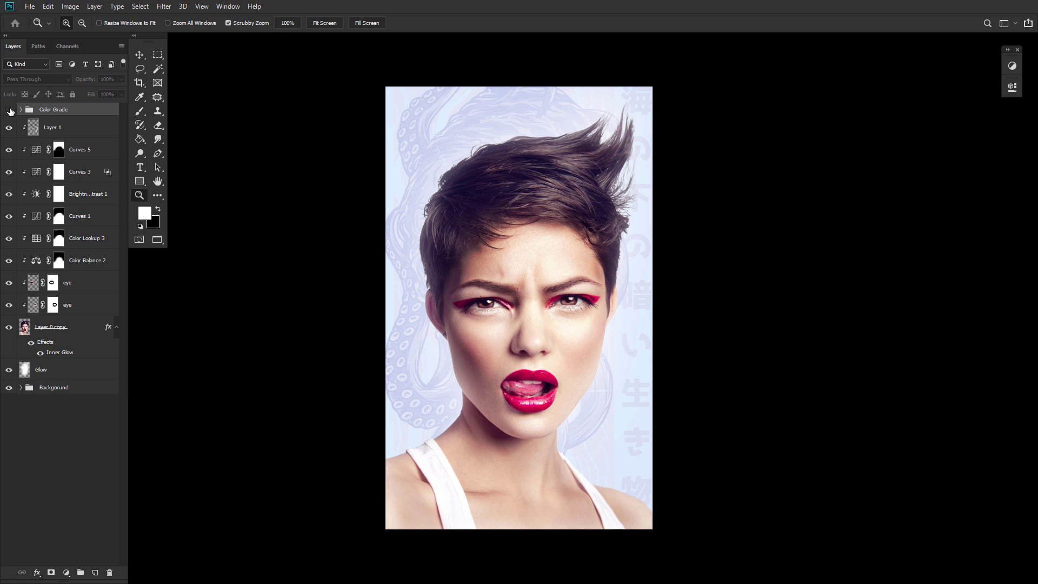
{"action": "left_click", "coordinate": [9, 111]}
{"action": "left_click", "coordinate": [9, 110]}
{"action": "left_click", "coordinate": [9, 111]}
{"action": "left_click", "coordinate": [72, 94]}
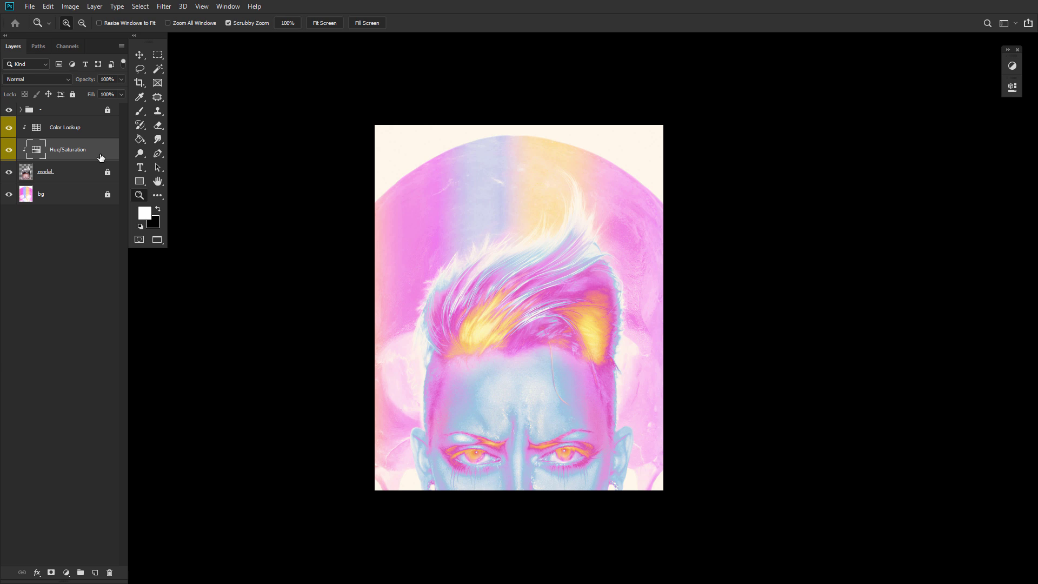
Inspect the Hue/Saturation settings, trying a cyan hue shift but keeping the hue at 212
{"action": "double_click", "coordinate": [37, 154]}
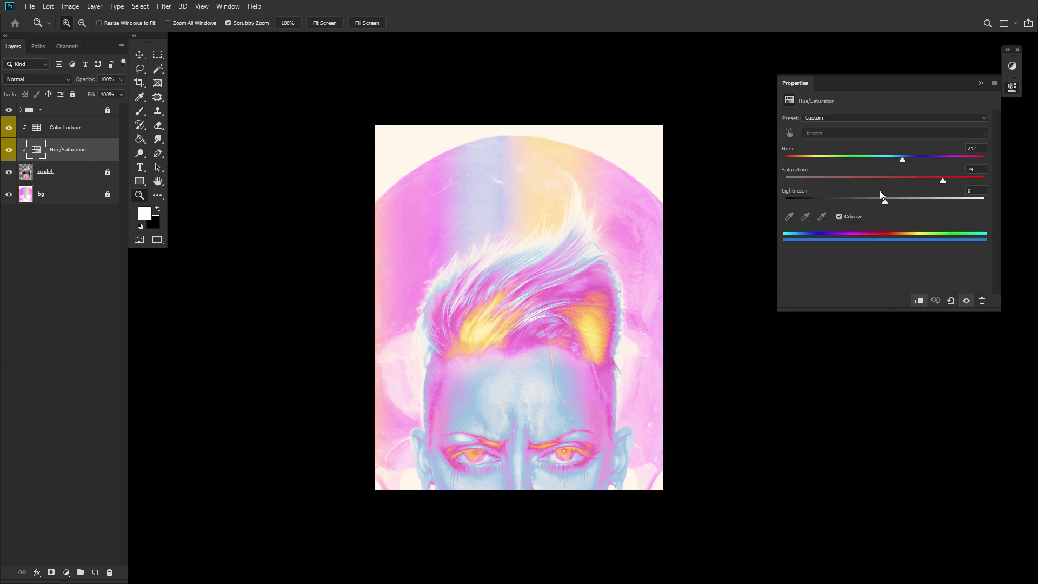
{"action": "left_click", "coordinate": [1012, 87]}
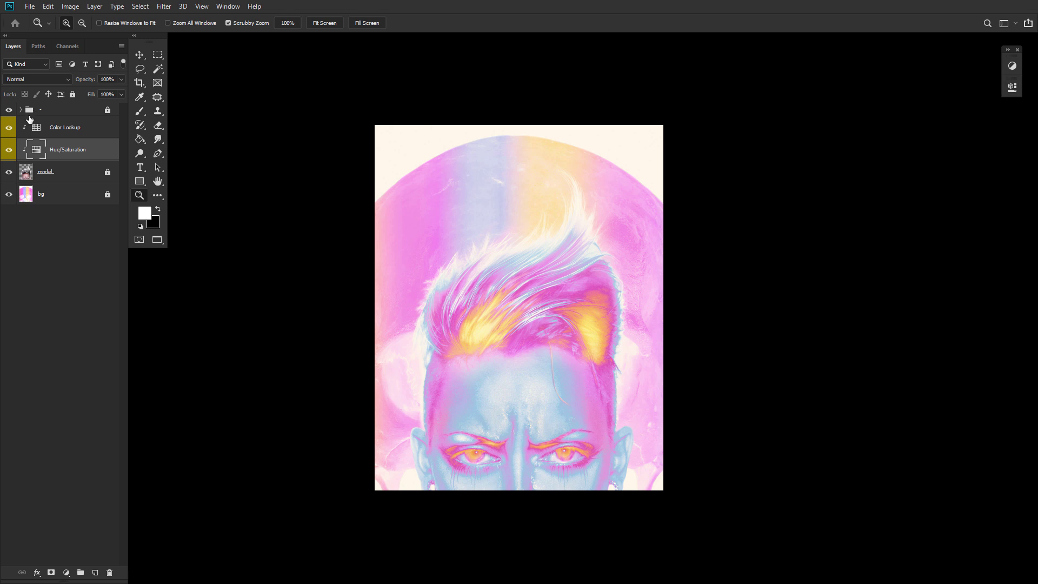
{"action": "left_click", "coordinate": [9, 128]}
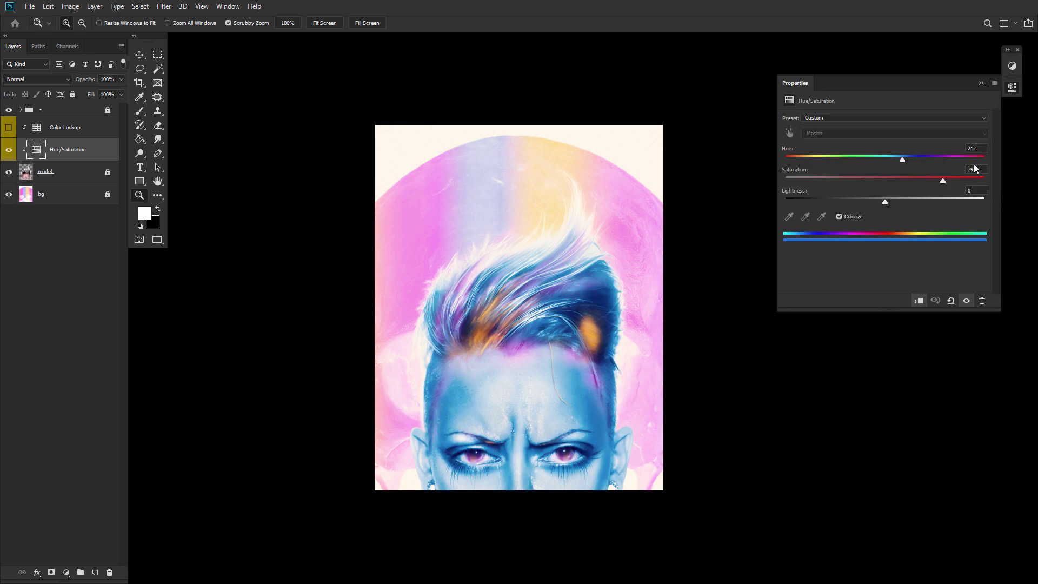
{"action": "left_click_drag", "start_coordinate": [900, 160], "coordinate": [896, 161]}
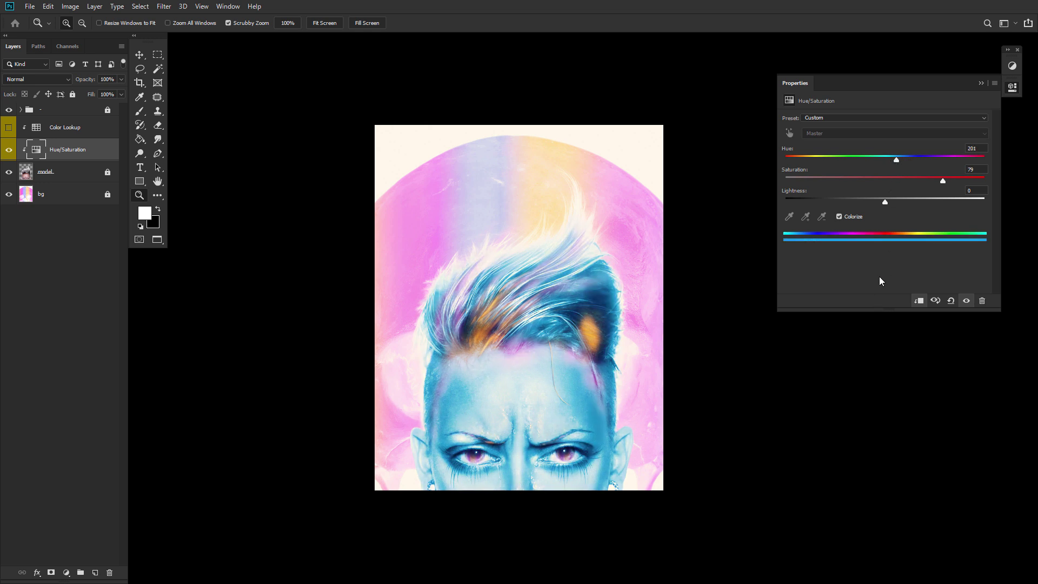
{"action": "key", "text": "ctrl+z"}
{"action": "left_click", "coordinate": [1013, 92]}
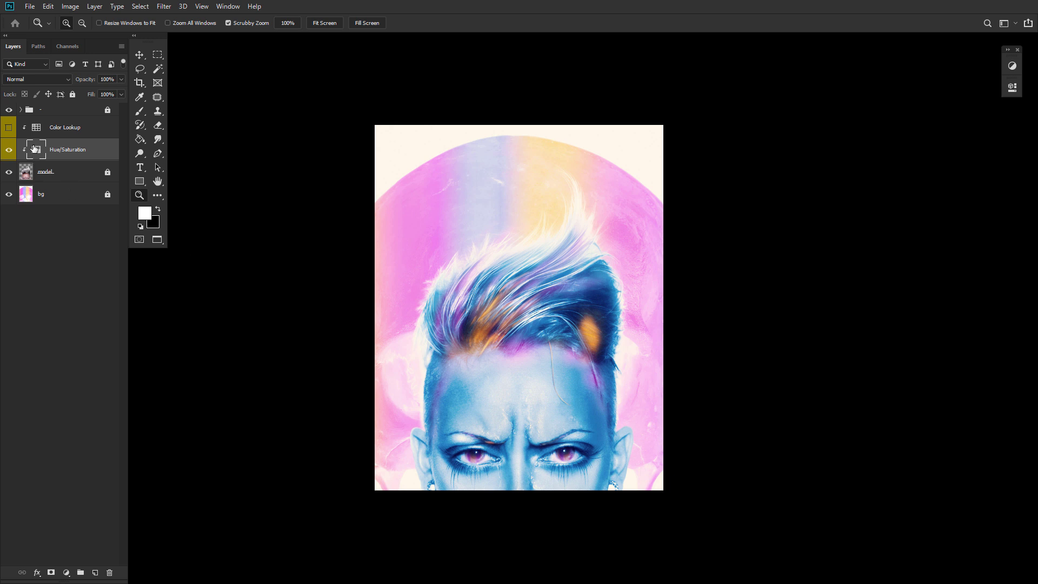
Review the Color Lookup settings, keep its Lighten blend mode, and toggle it to compare
{"action": "left_click", "coordinate": [9, 130]}
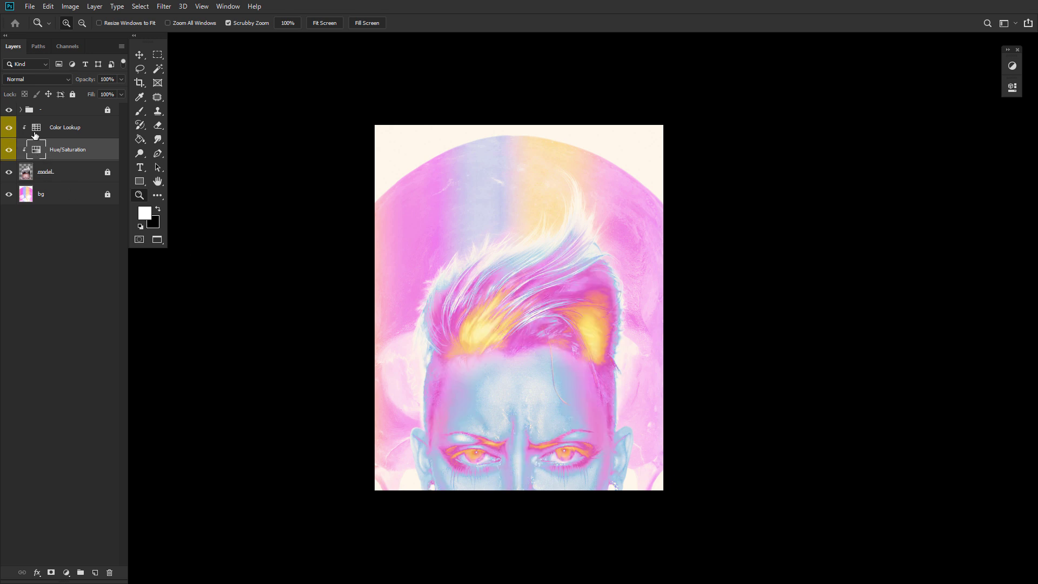
{"action": "double_click", "coordinate": [36, 129]}
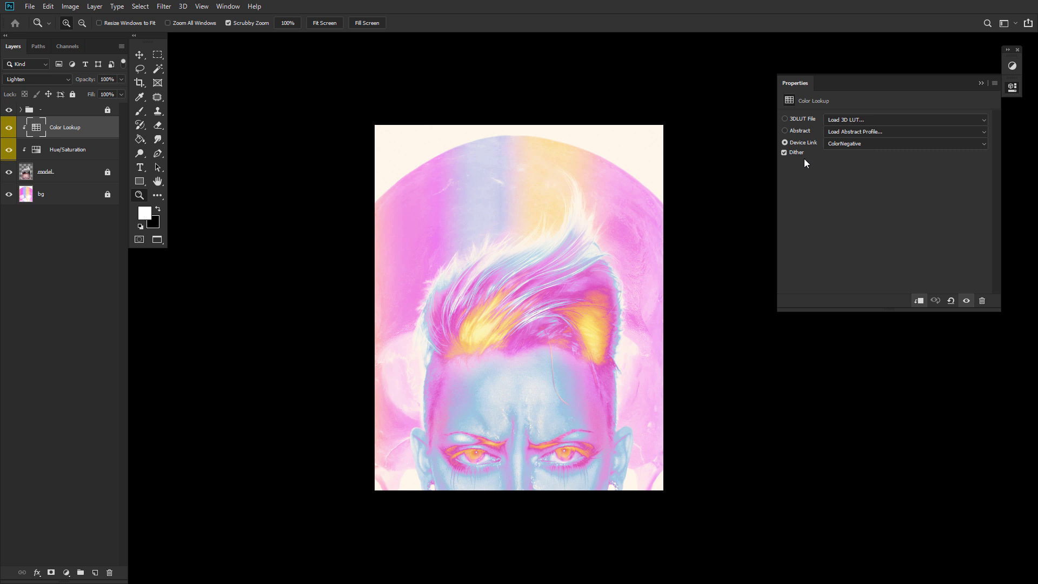
{"action": "left_click", "coordinate": [1012, 87]}
{"action": "left_click", "coordinate": [38, 81]}
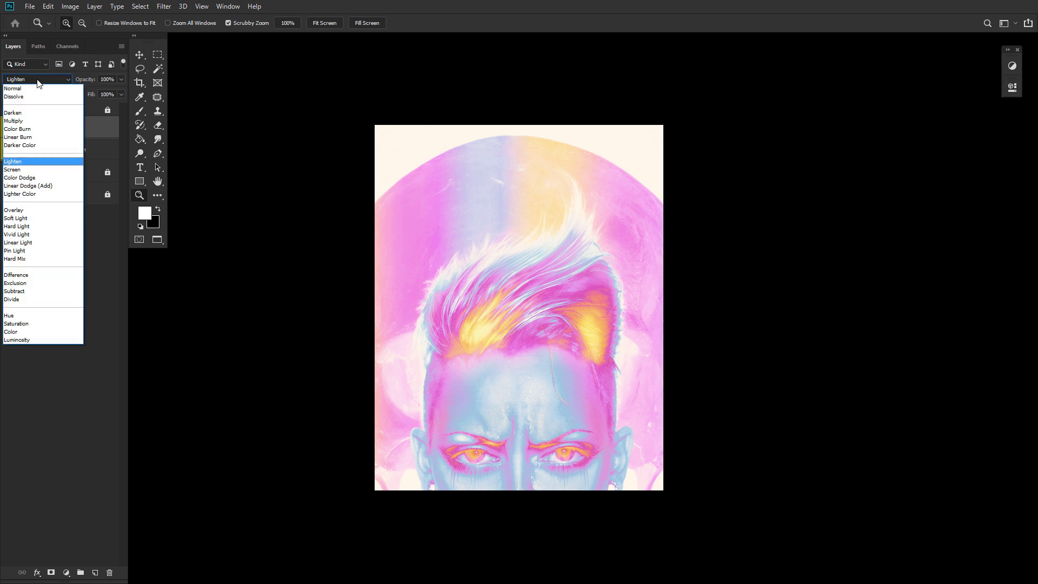
{"action": "left_click", "coordinate": [37, 82]}
{"action": "left_click", "coordinate": [8, 129]}
{"action": "left_click", "coordinate": [8, 129]}
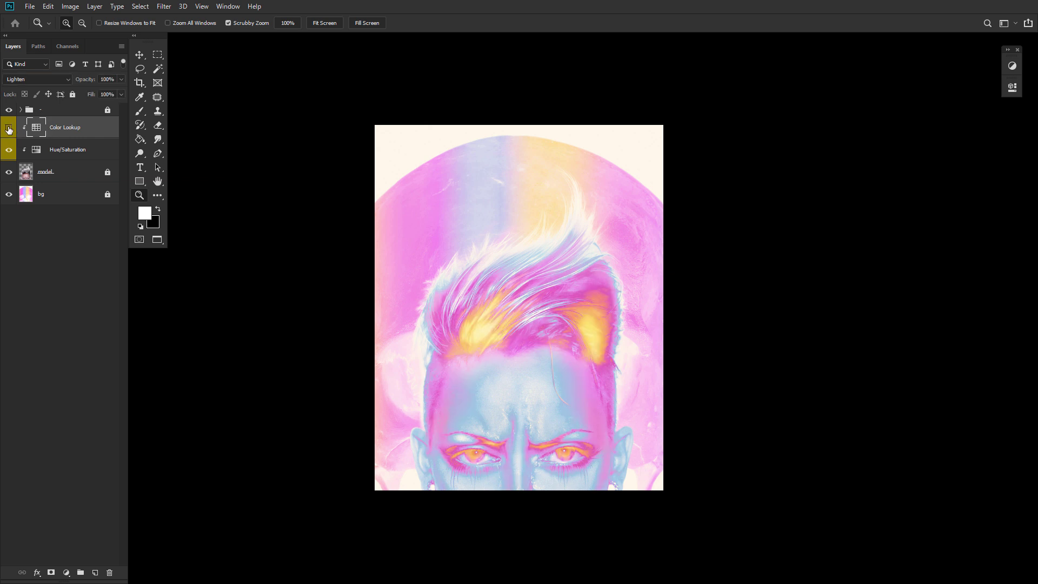
{"action": "left_click", "coordinate": [8, 128]}
{"action": "left_click", "coordinate": [9, 129]}
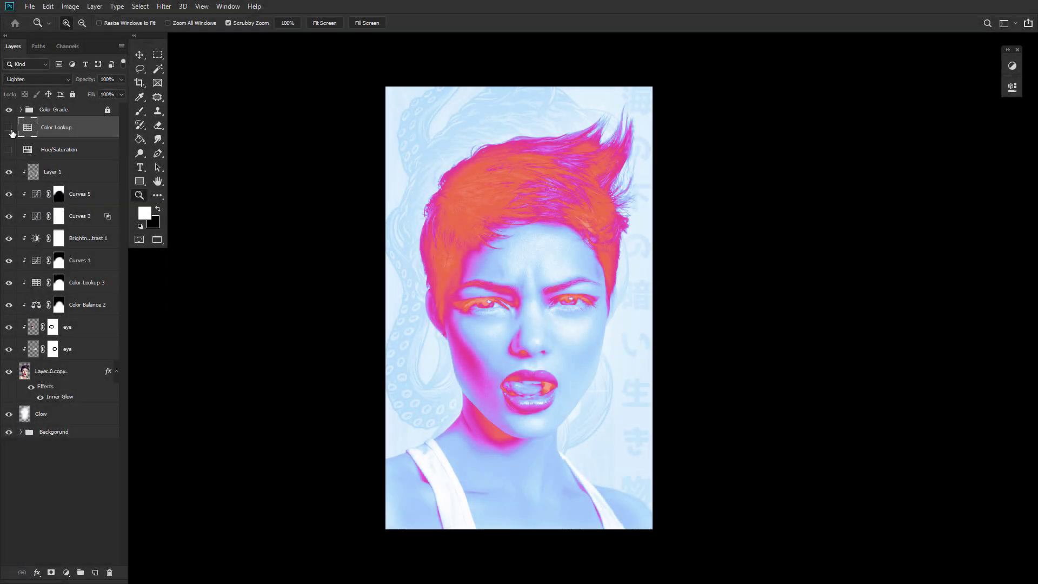
Mask Hue/Saturation to the woman using Layer 0 copy's pixels, then hide Color Lookup
{"action": "left_click", "coordinate": [10, 129]}
{"action": "left_click", "coordinate": [9, 150]}
{"action": "left_click", "coordinate": [87, 157]}
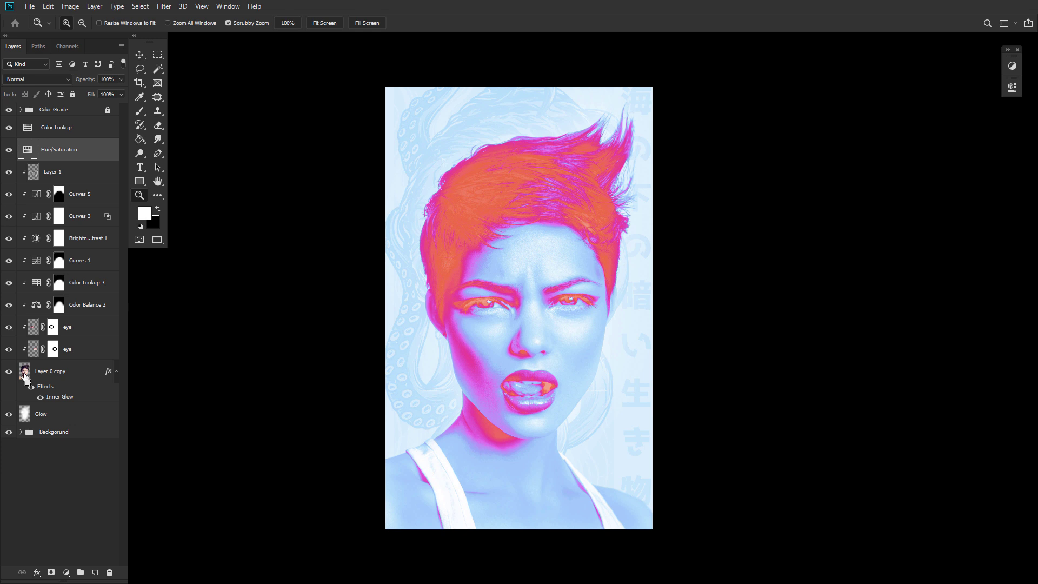
{"action": "left_click", "coordinate": [24, 372], "text": "ctrl"}
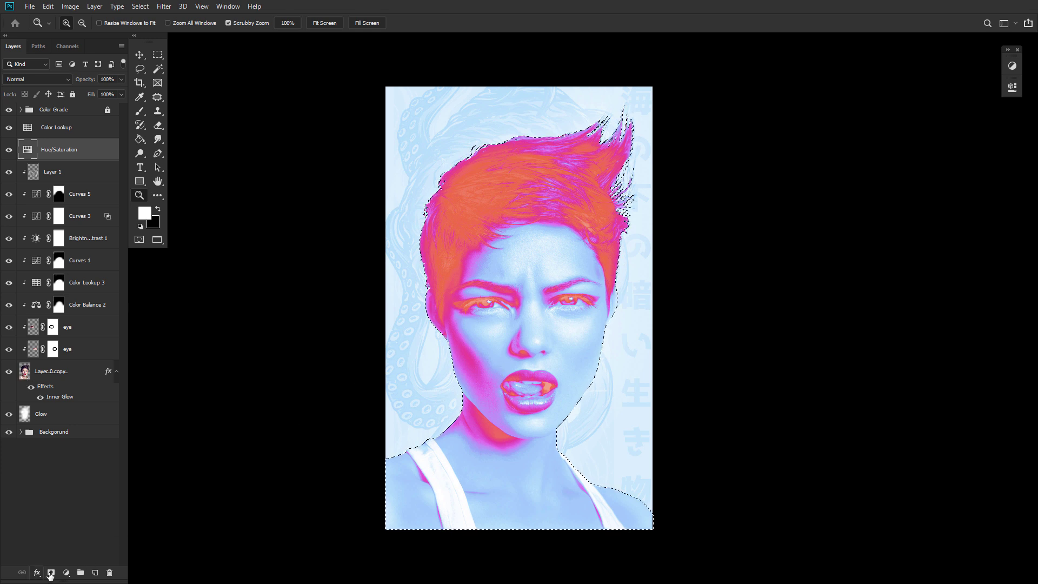
{"action": "left_click", "coordinate": [50, 573]}
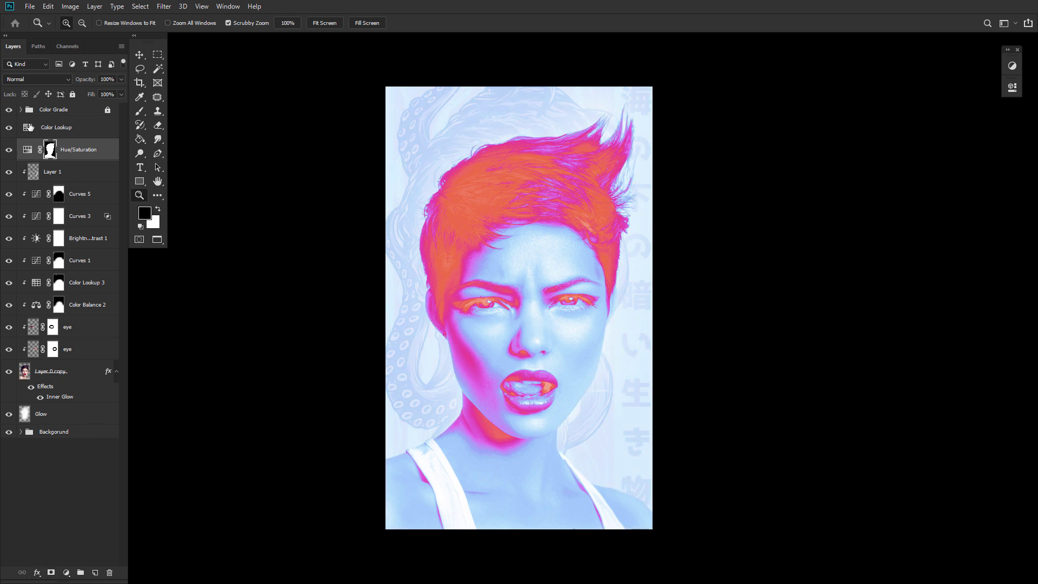
{"action": "left_click", "coordinate": [8, 130]}
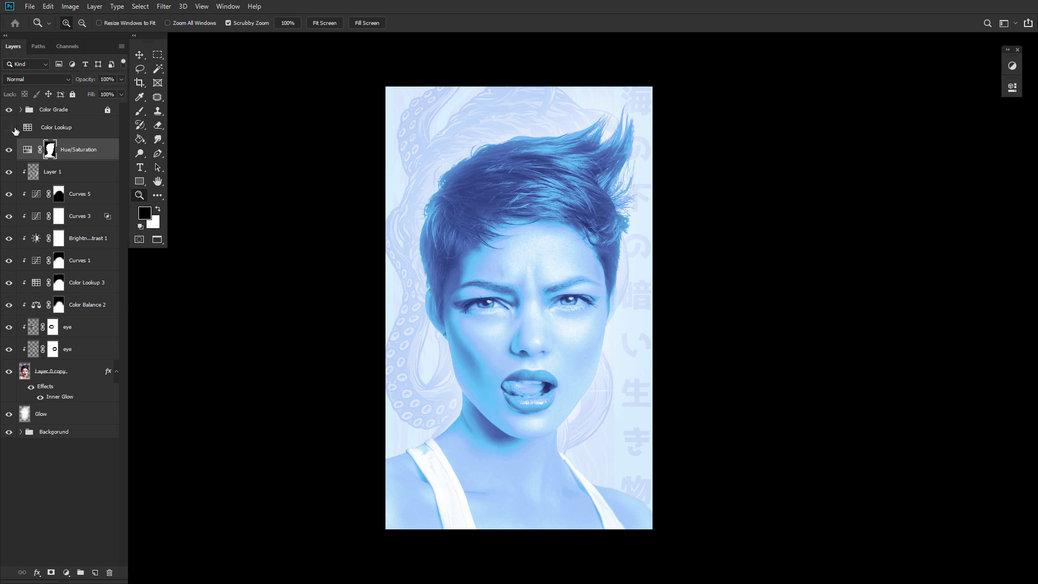
{"action": "left_click", "coordinate": [140, 111]}
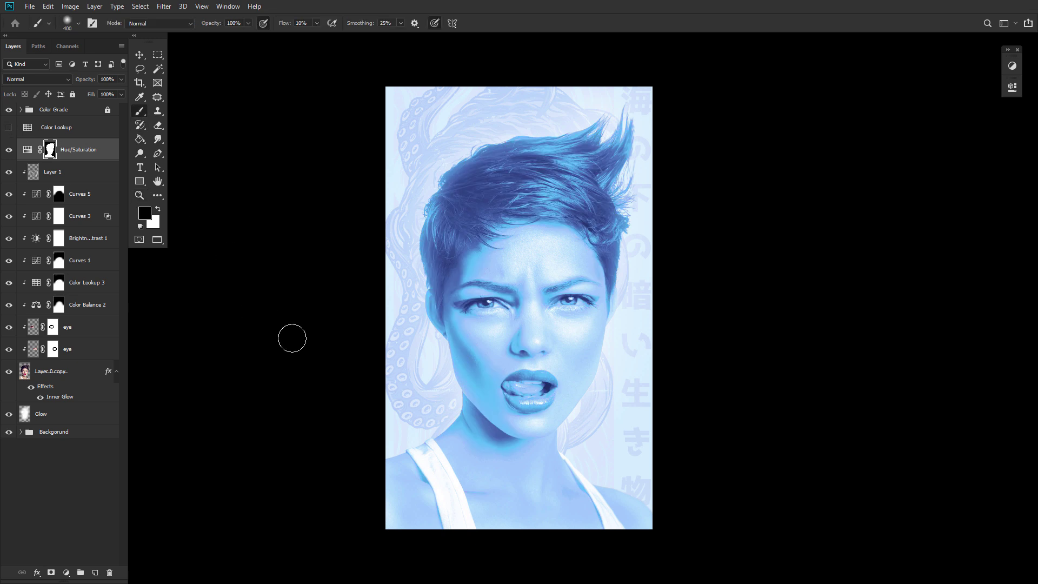
With a 1400 black brush on the Hue/Saturation mask, restore natural chest, shoulders, lips and eyes
{"action": "key", "text": "bracketright"}
{"action": "key", "text": "bracketright"}
{"action": "key", "text": "bracketright"}
{"action": "key", "text": "bracketright"}
{"action": "key", "text": "bracketright"}
{"action": "key", "text": "bracketright"}
{"action": "key", "text": "bracketright"}
{"action": "key", "text": "bracketright"}
{"action": "key", "text": "bracketright"}
{"action": "key", "text": "bracketright"}
{"action": "left_click_drag", "start_coordinate": [440, 498], "coordinate": [607, 490]}
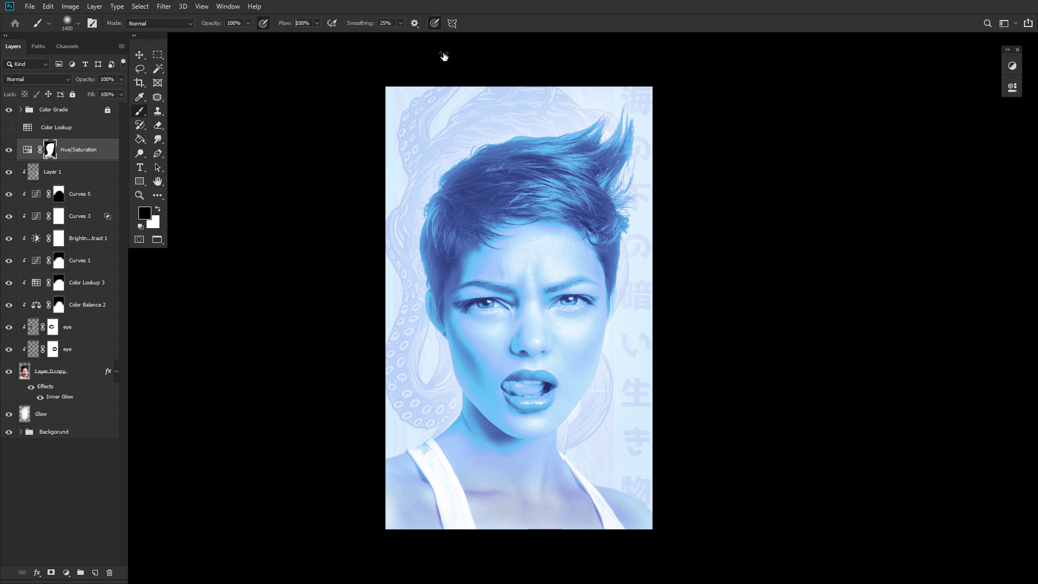
{"action": "mouse_move", "coordinate": [476, 432]}
{"action": "left_mouse_down"}
{"action": "mouse_move", "coordinate": [625, 405]}
{"action": "mouse_move", "coordinate": [463, 371]}
{"action": "mouse_move", "coordinate": [519, 315]}
{"action": "left_mouse_up"}
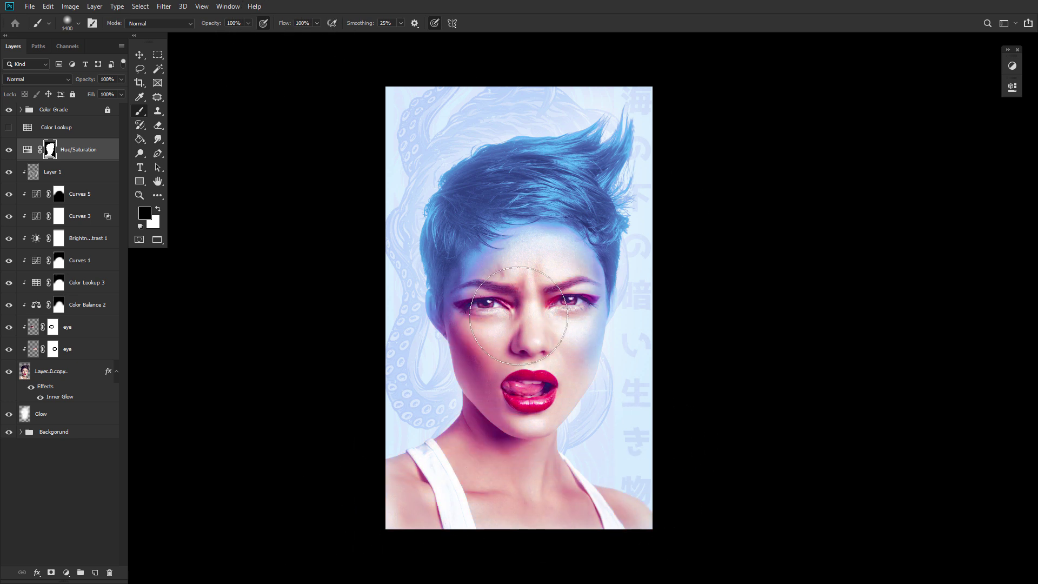
Shrink the brush to 600 and then 300 to restore skin tone across the forehead
{"action": "key", "text": "bracketleft"}
{"action": "key", "text": "bracketleft"}
{"action": "key", "text": "bracketleft"}
{"action": "key", "text": "bracketleft"}
{"action": "key", "text": "bracketleft"}
{"action": "key", "text": "bracketleft"}
{"action": "key", "text": "bracketleft"}
{"action": "key", "text": "bracketleft"}
{"action": "mouse_move", "coordinate": [583, 279]}
{"action": "left_mouse_down"}
{"action": "mouse_move", "coordinate": [559, 241]}
{"action": "mouse_move", "coordinate": [525, 236]}
{"action": "mouse_move", "coordinate": [470, 279]}
{"action": "mouse_move", "coordinate": [459, 313]}
{"action": "mouse_move", "coordinate": [430, 334]}
{"action": "left_mouse_up"}
{"action": "key", "text": "bracketleft"}
{"action": "key", "text": "bracketleft"}
{"action": "key", "text": "bracketleft"}
{"action": "key", "text": "bracketleft"}
{"action": "key", "text": "bracketleft"}
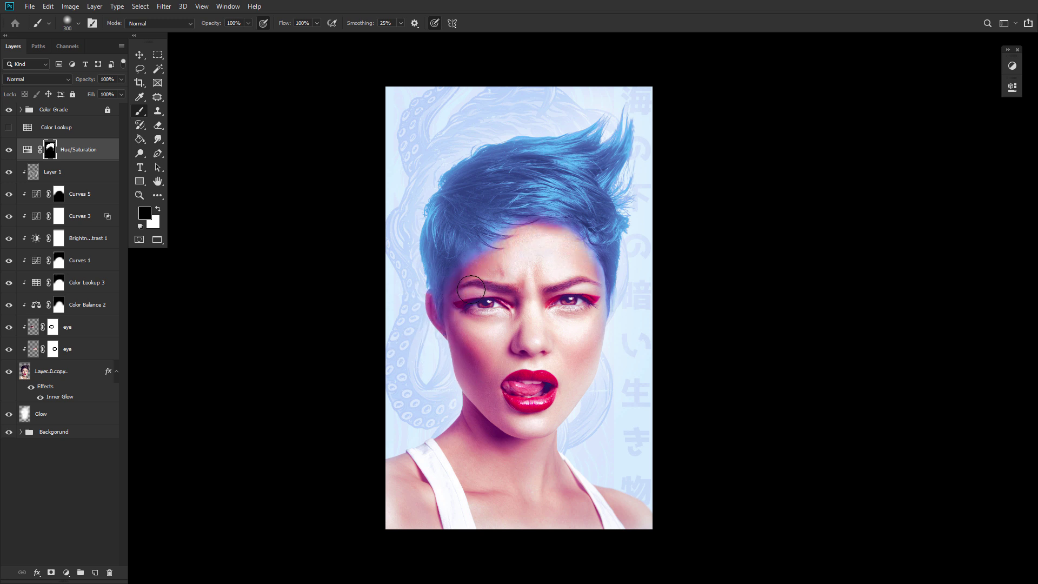
{"action": "mouse_move", "coordinate": [471, 289]}
{"action": "left_mouse_down"}
{"action": "mouse_move", "coordinate": [488, 265]}
{"action": "mouse_move", "coordinate": [474, 271]}
{"action": "mouse_move", "coordinate": [508, 267]}
{"action": "mouse_move", "coordinate": [496, 245]}
{"action": "mouse_move", "coordinate": [481, 256]}
{"action": "mouse_move", "coordinate": [518, 258]}
{"action": "mouse_move", "coordinate": [504, 232]}
{"action": "left_mouse_up"}
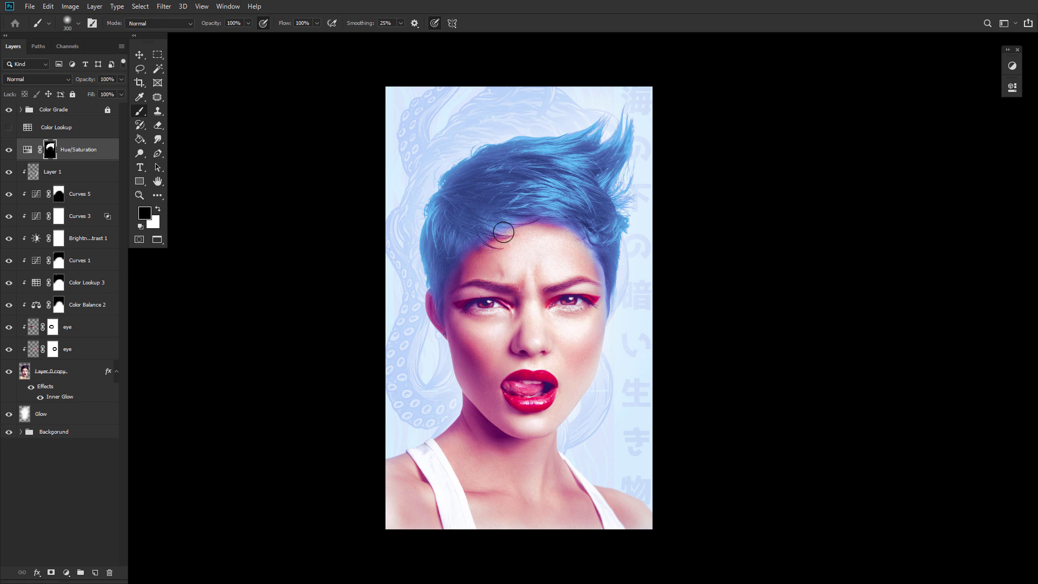
{"action": "key", "text": "bracketright"}
{"action": "key", "text": "bracketright"}
{"action": "key", "text": "bracketleft"}
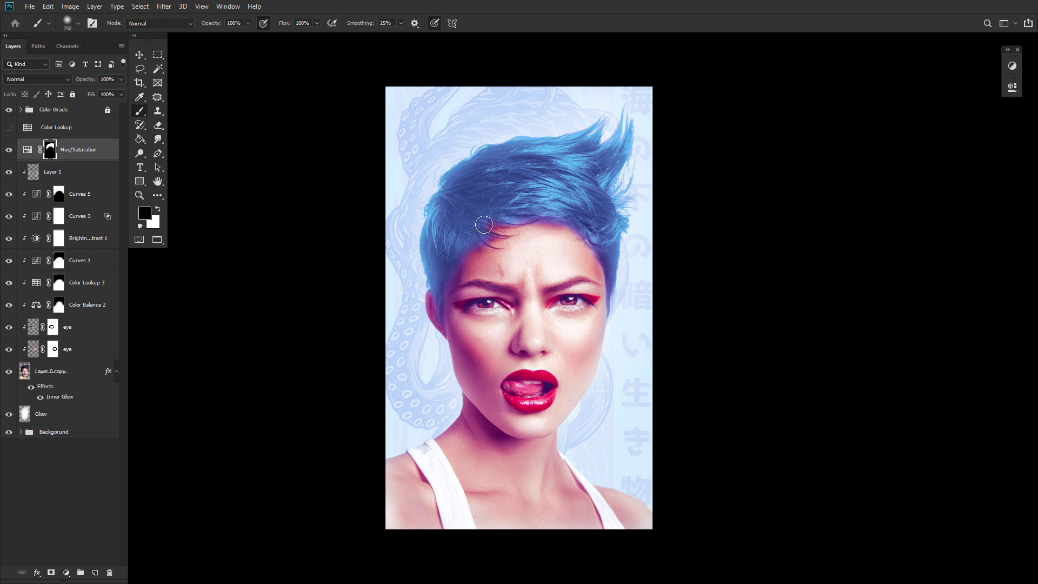
{"action": "key", "text": "bracketright"}
{"action": "key", "text": "bracketright"}
{"action": "key", "text": "bracketright"}
{"action": "key", "text": "bracketright"}
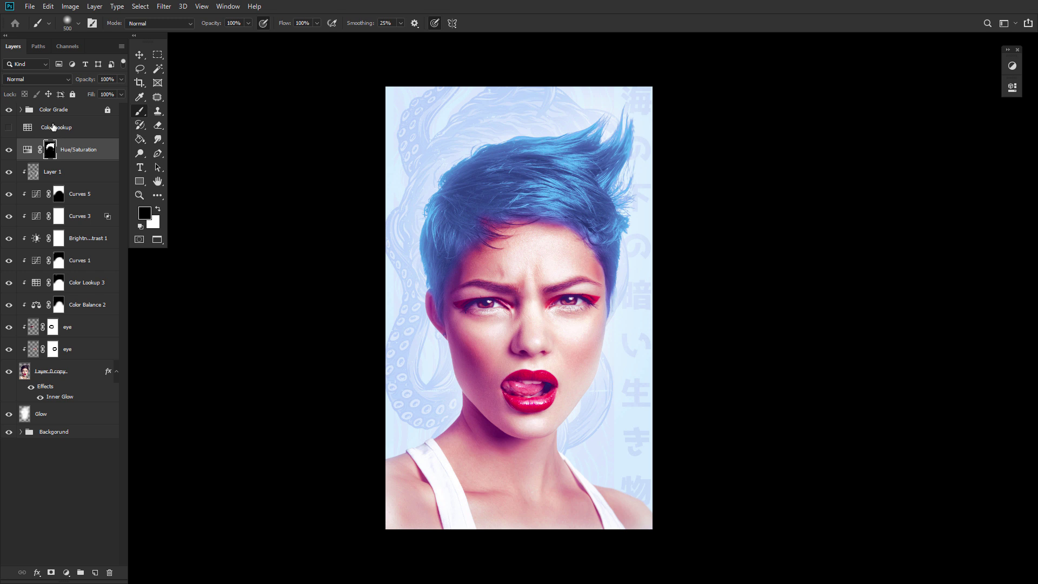
Turn Color Lookup back on and copy the hair mask onto it with Alt-drag
{"action": "left_click", "coordinate": [9, 127]}
{"action": "left_click_drag", "start_coordinate": [49, 151], "coordinate": [58, 132]}
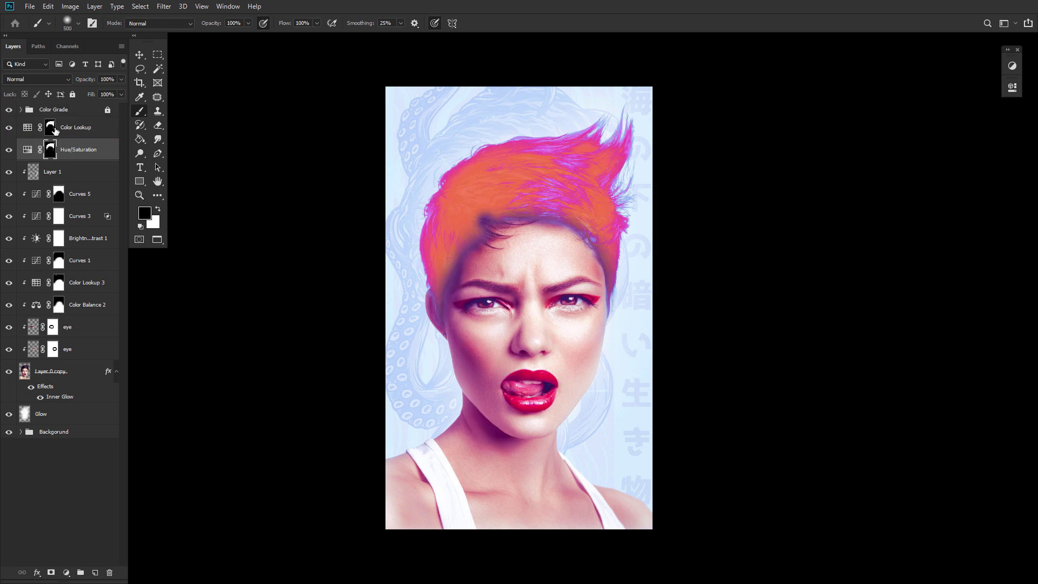
{"action": "left_click", "coordinate": [56, 131]}
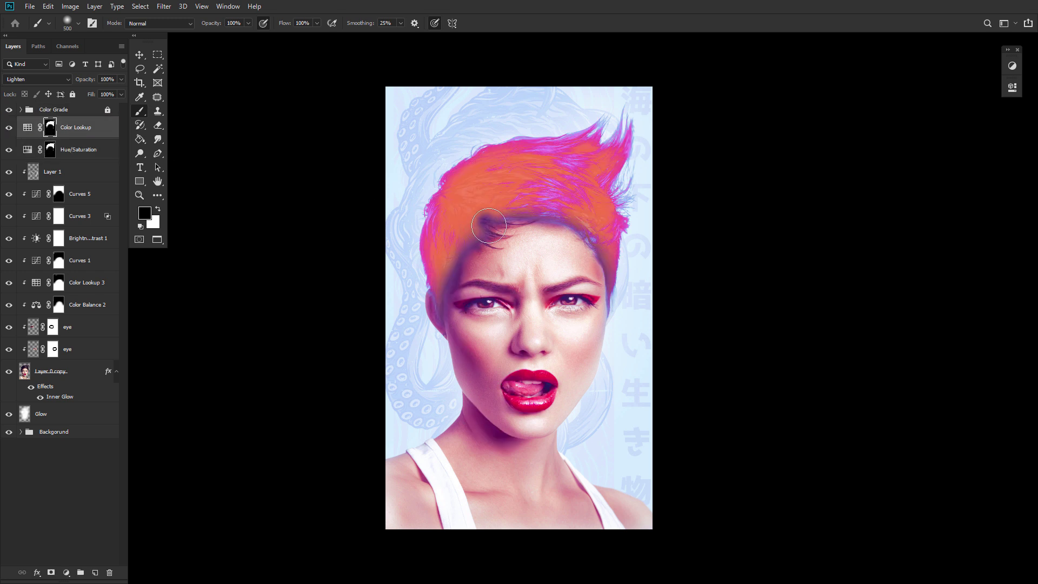
Paint white along the hairline on the Color Lookup mask to bring back the orange glow
{"action": "key", "text": "x"}
{"action": "mouse_move", "coordinate": [486, 226]}
{"action": "left_mouse_down"}
{"action": "mouse_move", "coordinate": [555, 202]}
{"action": "mouse_move", "coordinate": [594, 224]}
{"action": "mouse_move", "coordinate": [485, 206]}
{"action": "mouse_move", "coordinate": [439, 228]}
{"action": "mouse_move", "coordinate": [432, 275]}
{"action": "mouse_move", "coordinate": [435, 233]}
{"action": "left_mouse_up"}
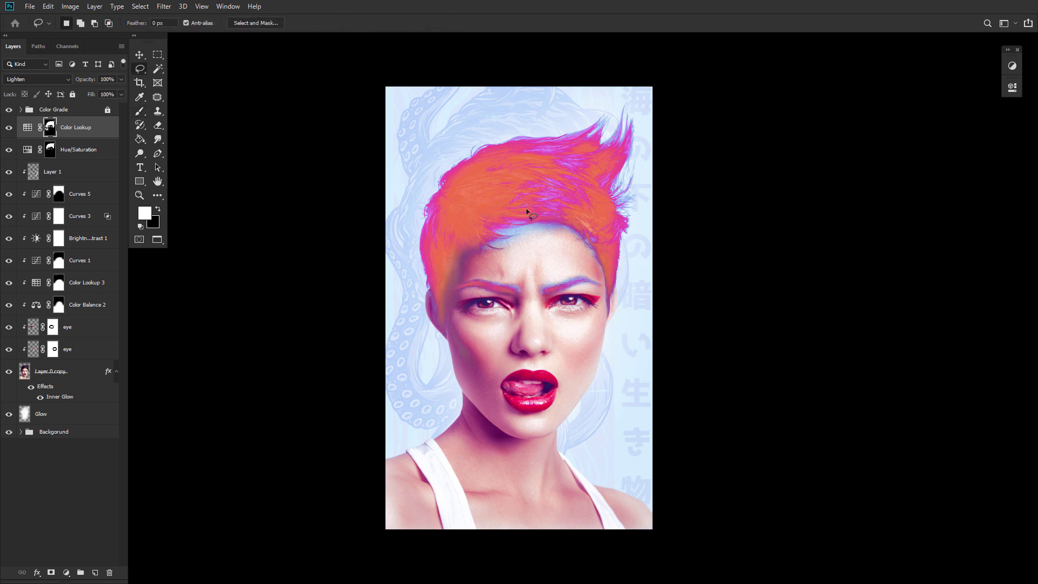
{"action": "left_click", "coordinate": [141, 112]}
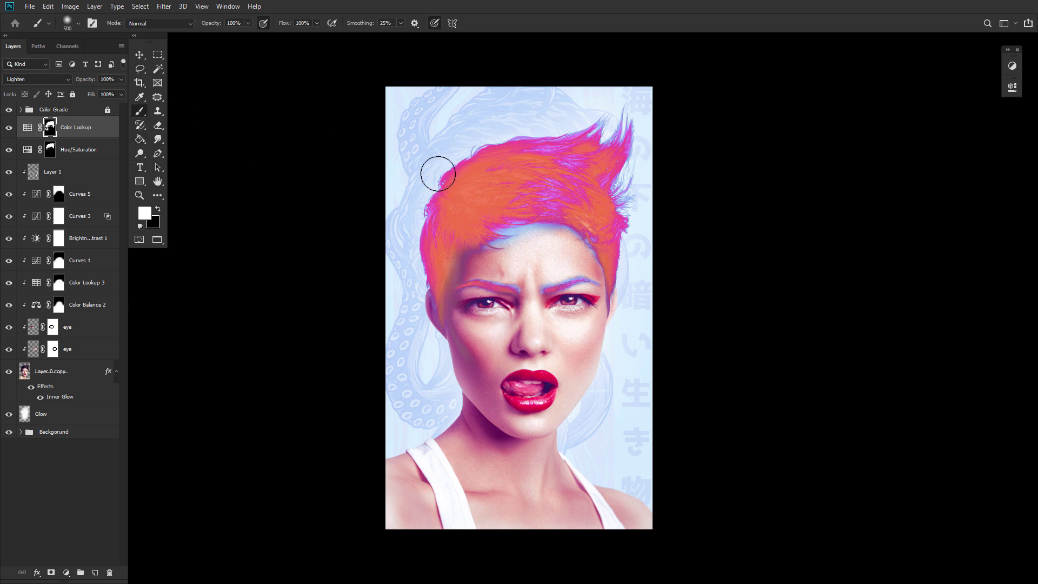
{"action": "left_click_drag", "start_coordinate": [498, 181], "coordinate": [427, 179]}
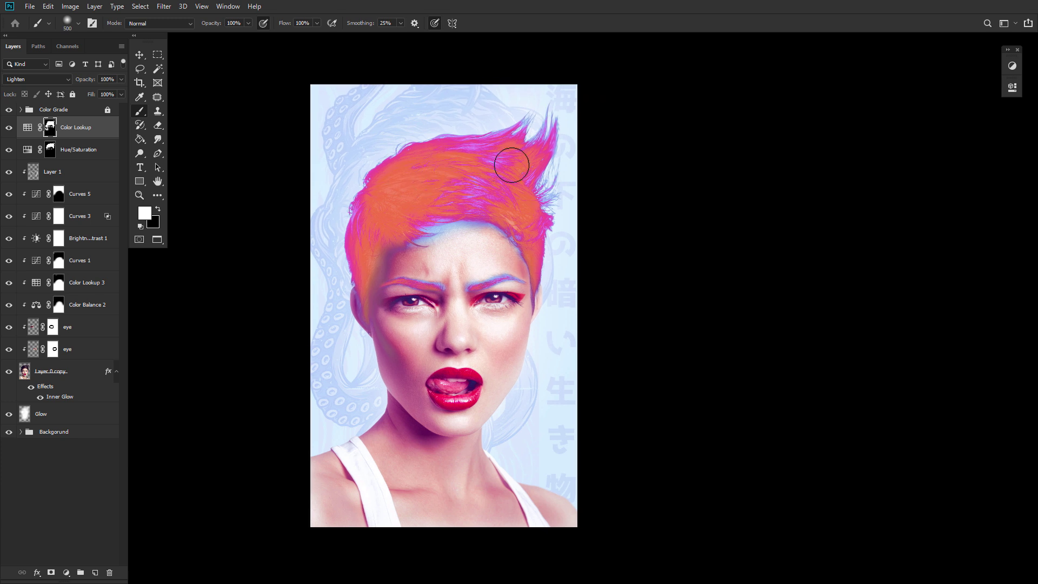
{"action": "left_click", "coordinate": [95, 152], "text": "shift"}
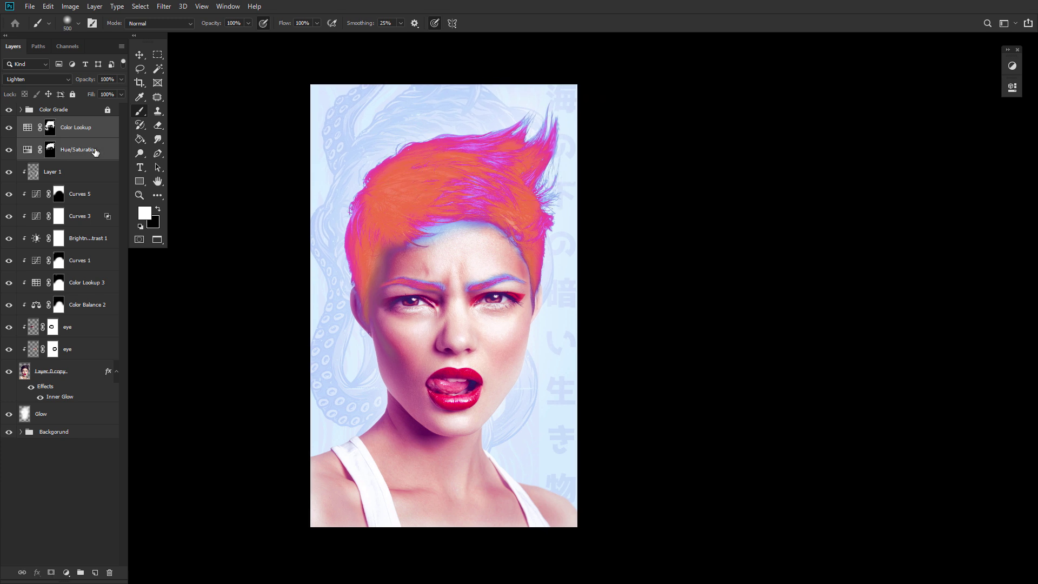
Group both adjustment layers as Neon and add an empty Layer 2 above Layer 1
{"action": "key", "text": "ctrl+g"}
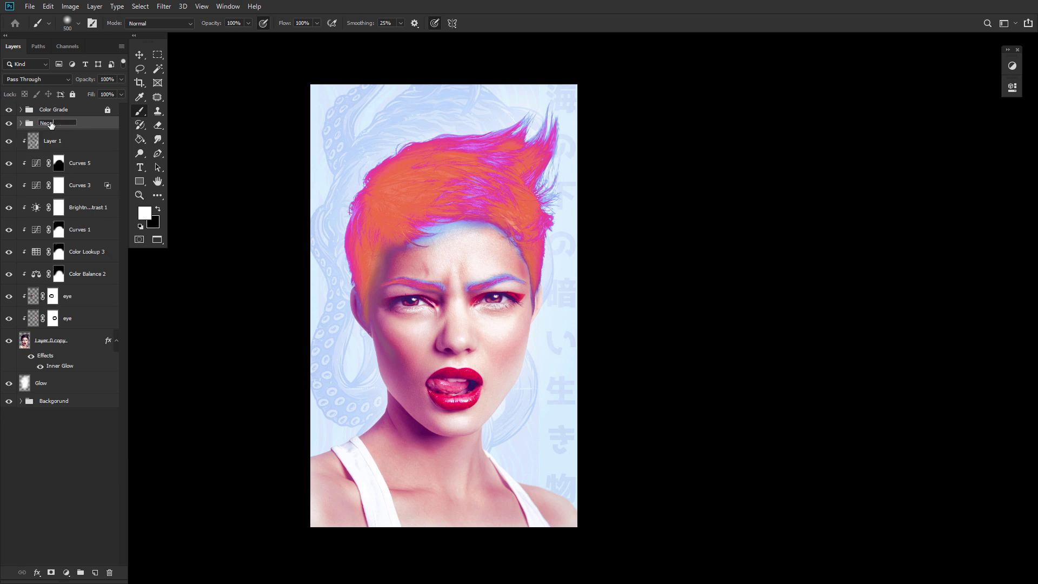
{"action": "left_click", "coordinate": [96, 142]}
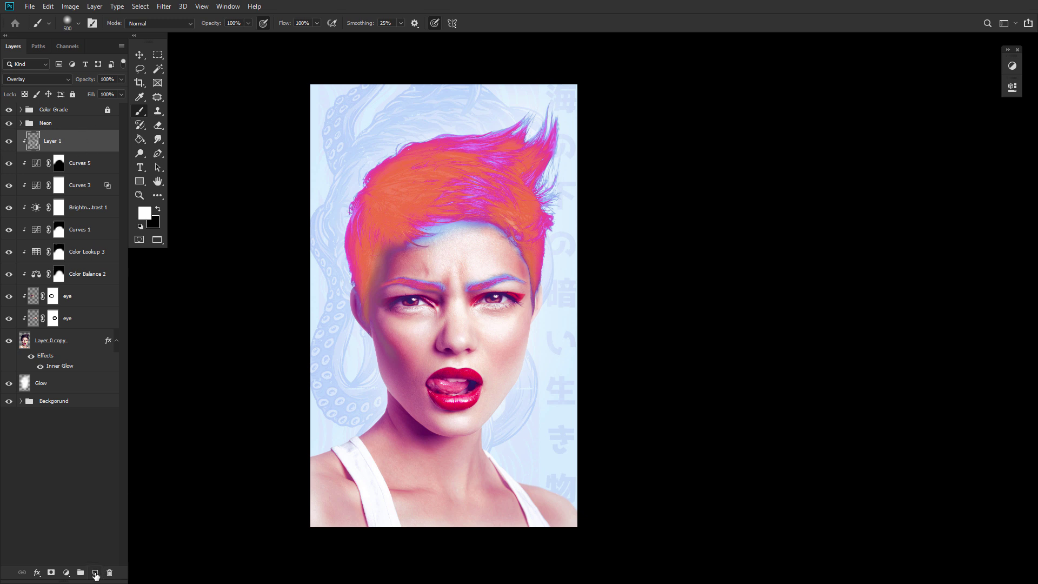
{"action": "left_click", "coordinate": [95, 572]}
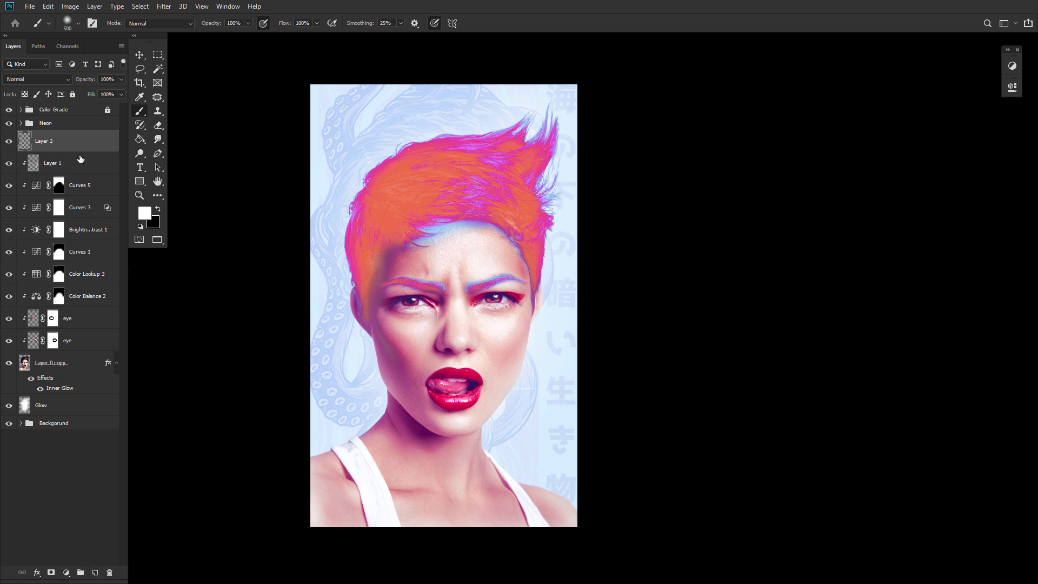
Clip Layer 2 to Layer 1 and paint a light-blue glow over the top of the hair with a 1000 brush
{"action": "left_click", "coordinate": [89, 148], "text": "alt"}
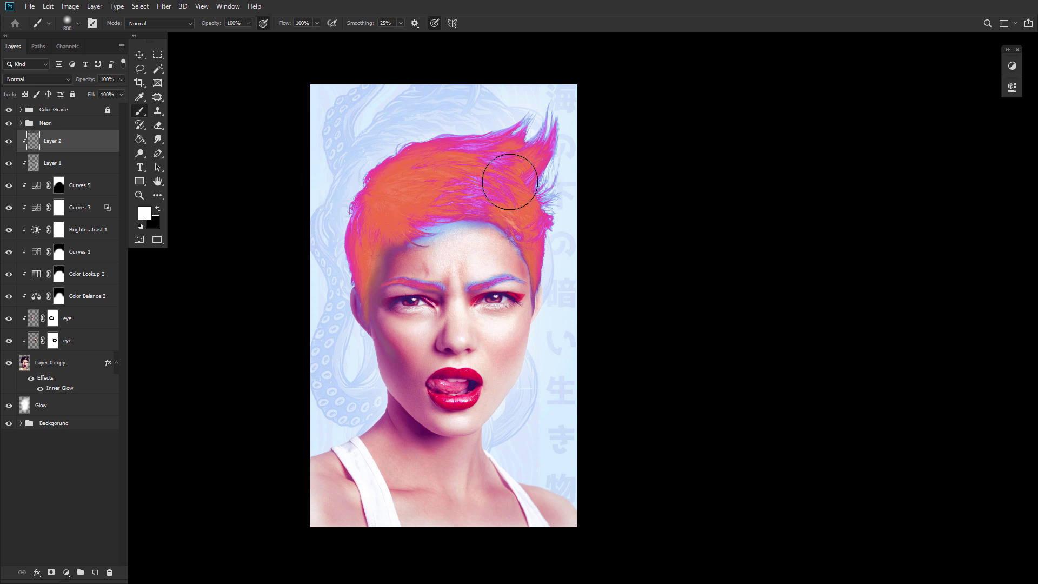
{"action": "key", "text": "bracketright"}
{"action": "key", "text": "bracketright"}
{"action": "key", "text": "bracketright"}
{"action": "key", "text": "bracketright"}
{"action": "key", "text": "bracketright"}
{"action": "left_click_drag", "start_coordinate": [556, 135], "coordinate": [538, 168]}
{"action": "mouse_move", "coordinate": [516, 115]}
{"action": "left_mouse_down"}
{"action": "mouse_move", "coordinate": [435, 132]}
{"action": "mouse_move", "coordinate": [440, 173]}
{"action": "left_mouse_up"}
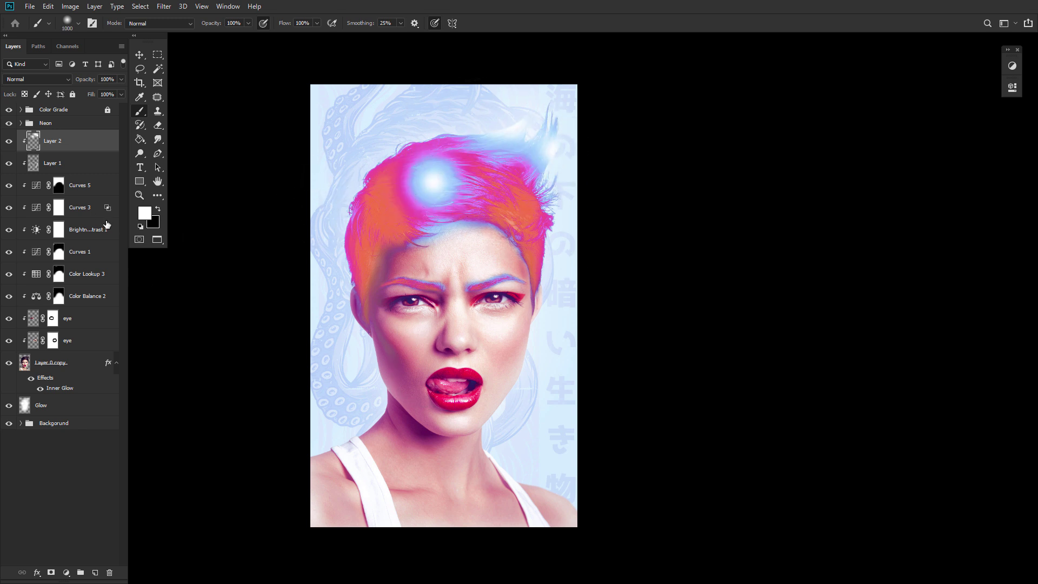
Zoom in and dab soft light-blue glow spots onto the left and right hair
{"action": "left_click", "coordinate": [135, 197]}
{"action": "left_click", "coordinate": [463, 151]}
{"action": "left_click", "coordinate": [441, 121]}
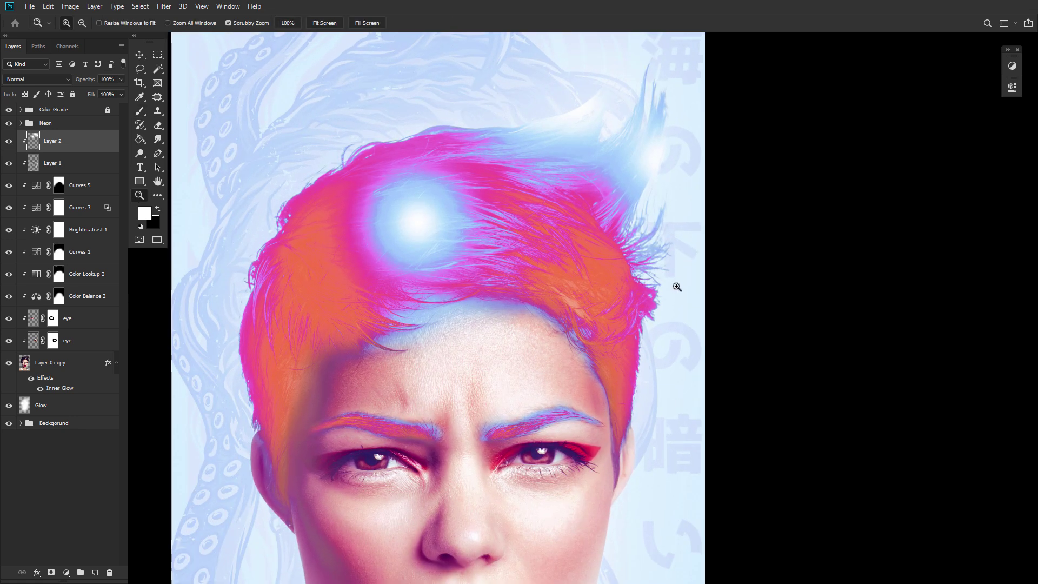
{"action": "left_click", "coordinate": [140, 111]}
{"action": "left_click", "coordinate": [284, 324]}
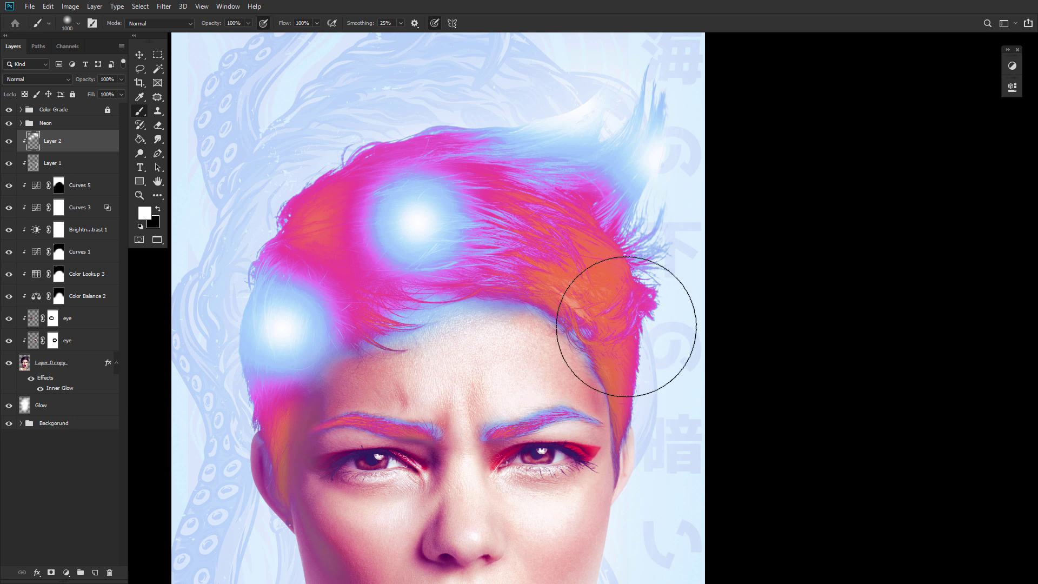
{"action": "left_click", "coordinate": [626, 326]}
{"action": "key", "text": "bracketleft"}
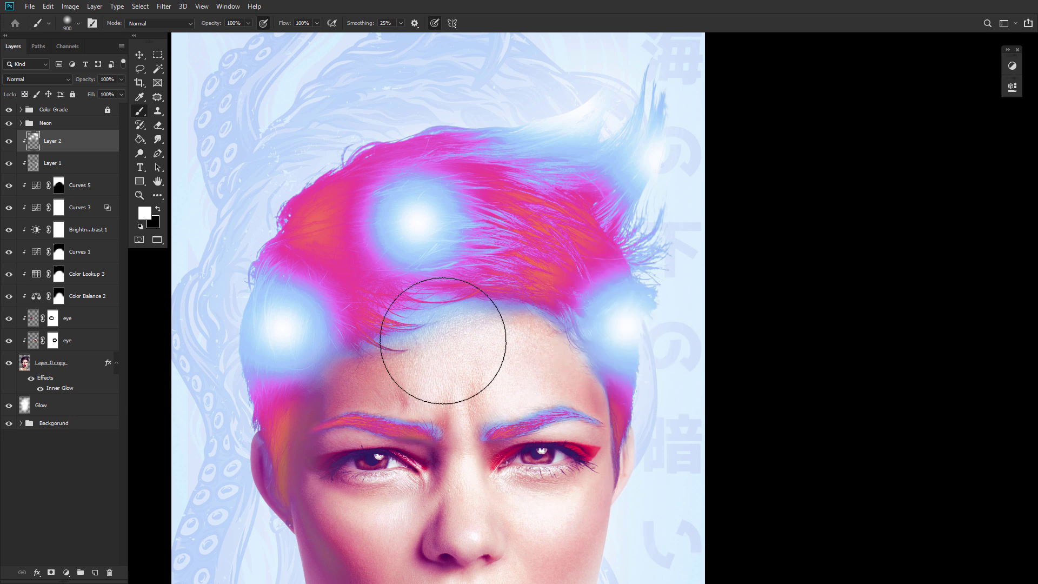
{"action": "key", "text": "bracketleft"}
{"action": "key", "text": "bracketleft"}
{"action": "key", "text": "bracketleft"}
{"action": "key", "text": "bracketleft"}
{"action": "key", "text": "bracketleft"}
{"action": "key", "text": "bracketleft"}
{"action": "key", "text": "bracketleft"}
{"action": "key", "text": "bracketleft"}
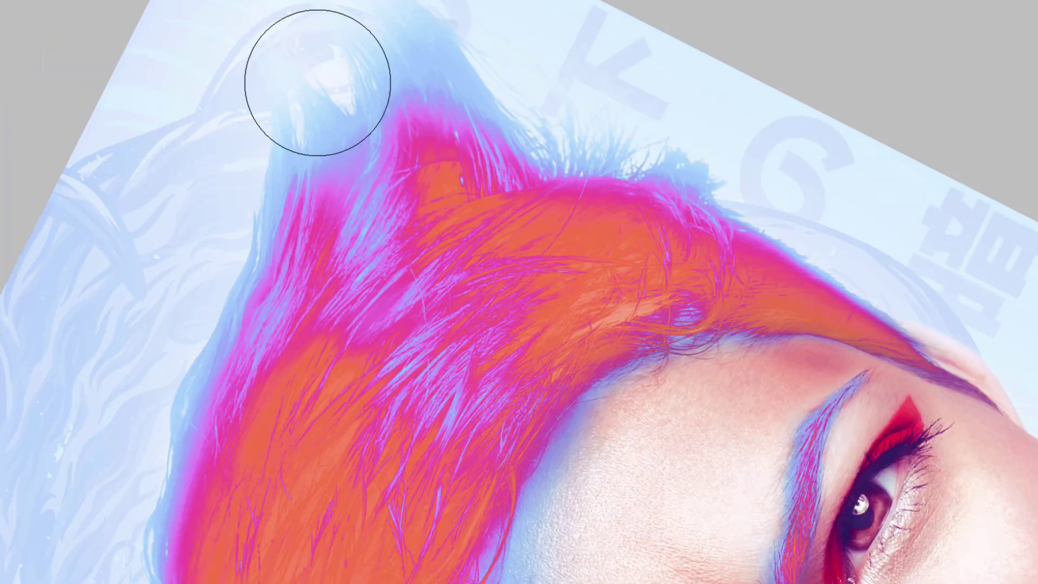
With a tiny brush and rotated view, clean up and brighten the hair edge with small strokes
{"action": "key", "text": "bracketleft"}
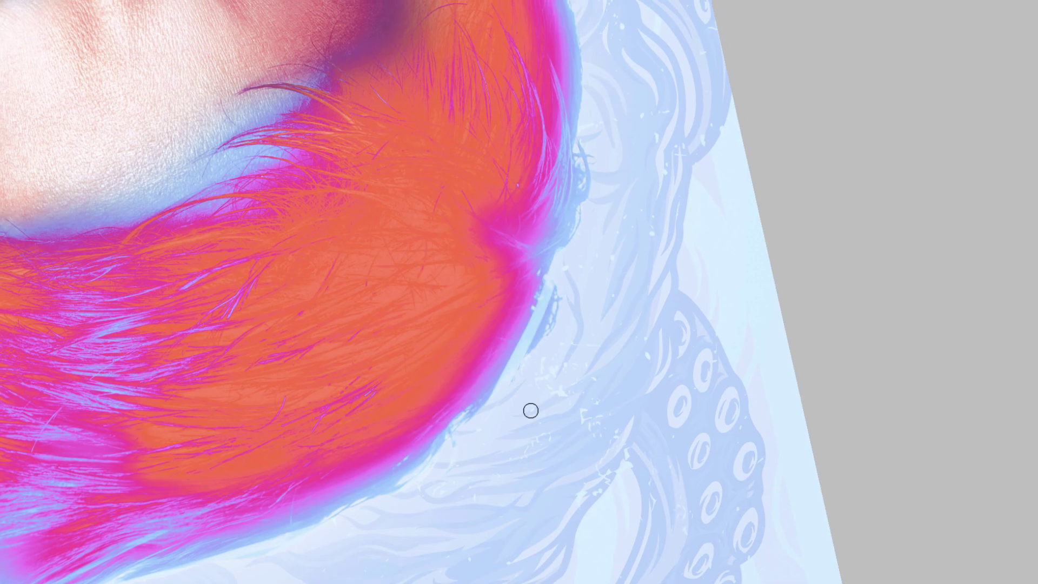
{"action": "left_click_drag", "start_coordinate": [531, 410], "coordinate": [433, 206]}
{"action": "left_click_drag", "start_coordinate": [530, 162], "coordinate": [476, 303]}
{"action": "mouse_move", "coordinate": [605, 129]}
{"action": "left_mouse_down"}
{"action": "mouse_move", "coordinate": [337, 309]}
{"action": "mouse_move", "coordinate": [424, 153]}
{"action": "left_mouse_up"}
{"action": "left_click_drag", "start_coordinate": [363, 397], "coordinate": [368, 341]}
{"action": "left_click_drag", "start_coordinate": [396, 400], "coordinate": [393, 311]}
{"action": "left_click_drag", "start_coordinate": [397, 326], "coordinate": [348, 152]}
Retouch the left hair edge and brighten thin strands there with a finer brush
{"action": "mouse_move", "coordinate": [352, 293]}
{"action": "left_mouse_down"}
{"action": "mouse_move", "coordinate": [346, 239]}
{"action": "mouse_move", "coordinate": [362, 289]}
{"action": "left_mouse_up"}
{"action": "left_click_drag", "start_coordinate": [468, 501], "coordinate": [414, 417]}
{"action": "mouse_move", "coordinate": [285, 189]}
{"action": "left_mouse_down"}
{"action": "mouse_move", "coordinate": [357, 366]}
{"action": "mouse_move", "coordinate": [297, 232]}
{"action": "mouse_move", "coordinate": [296, 181]}
{"action": "left_mouse_up"}
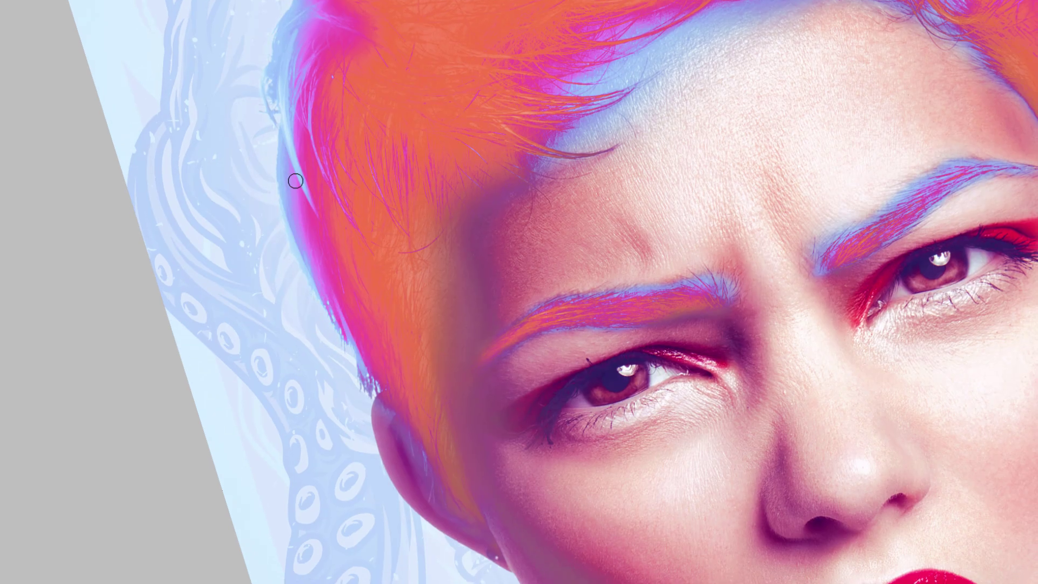
{"action": "mouse_move", "coordinate": [365, 385]}
{"action": "left_mouse_down"}
{"action": "mouse_move", "coordinate": [339, 303]}
{"action": "mouse_move", "coordinate": [365, 381]}
{"action": "left_mouse_up"}
{"action": "left_click_drag", "start_coordinate": [324, 303], "coordinate": [299, 521]}
{"action": "left_click_drag", "start_coordinate": [268, 332], "coordinate": [240, 257]}
{"action": "key", "text": "bracketleft"}
{"action": "key", "text": "bracketleft"}
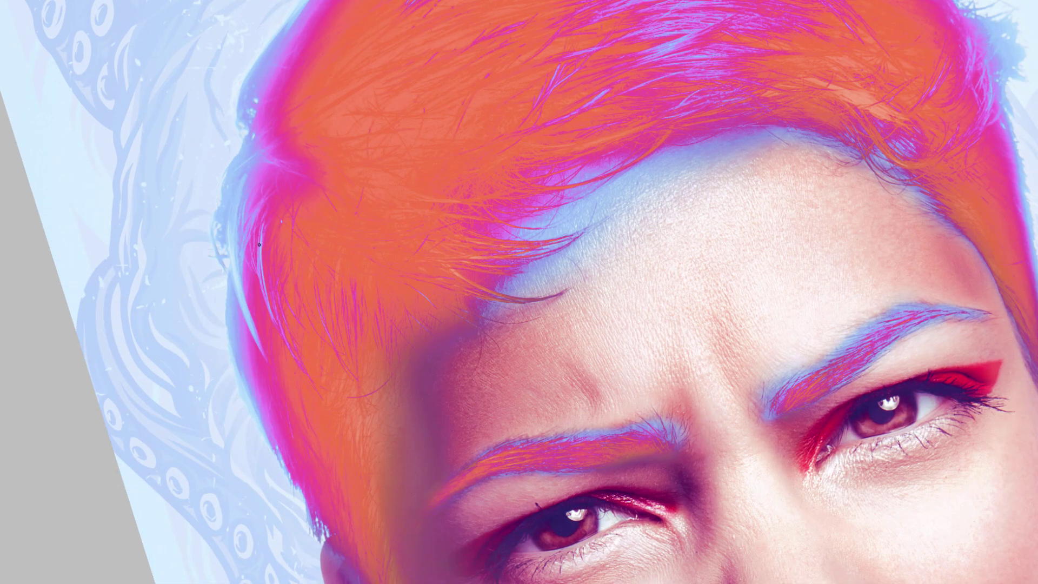
{"action": "left_click_drag", "start_coordinate": [261, 223], "coordinate": [276, 317]}
{"action": "left_click_drag", "start_coordinate": [275, 277], "coordinate": [288, 333]}
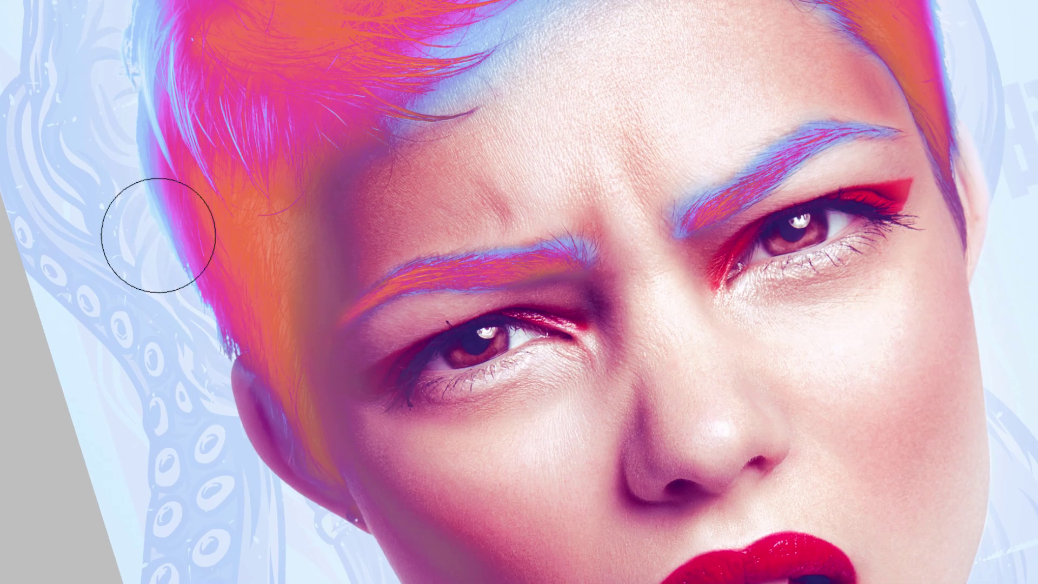
Readjust the brush size and soften the upper-left hair
{"action": "key", "text": "bracketleft"}
{"action": "key", "text": "bracketleft"}
{"action": "key", "text": "bracketleft"}
{"action": "key", "text": "bracketleft"}
{"action": "key", "text": "bracketleft"}
{"action": "key", "text": "bracketleft"}
{"action": "key", "text": "bracketleft"}
{"action": "key", "text": "bracketleft"}
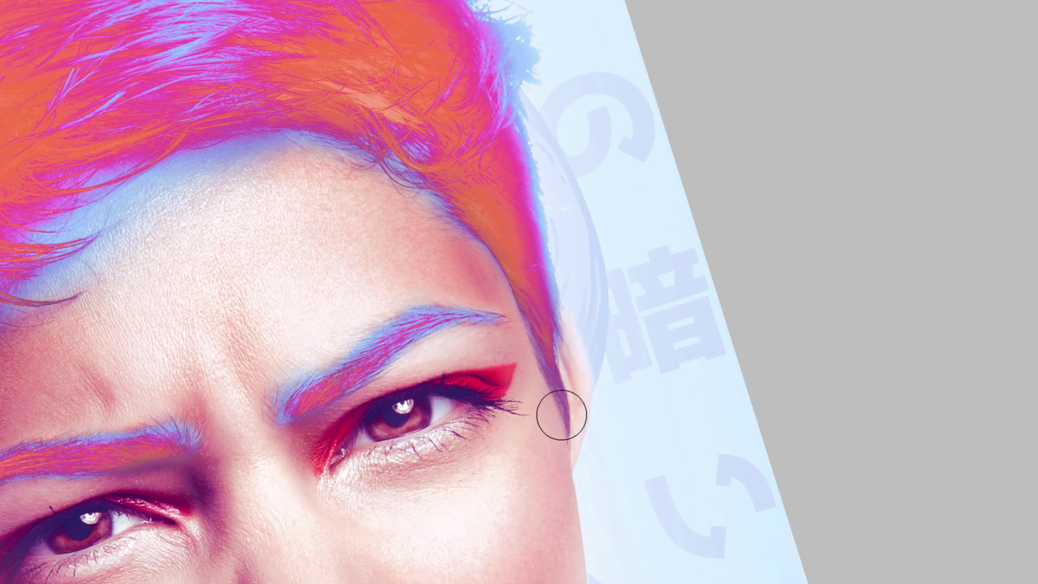
{"action": "key", "text": "bracketleft"}
{"action": "key", "text": "bracketleft"}
{"action": "key", "text": "bracketleft"}
{"action": "key", "text": "bracketleft"}
{"action": "key", "text": "bracketleft"}
{"action": "key", "text": "bracketleft"}
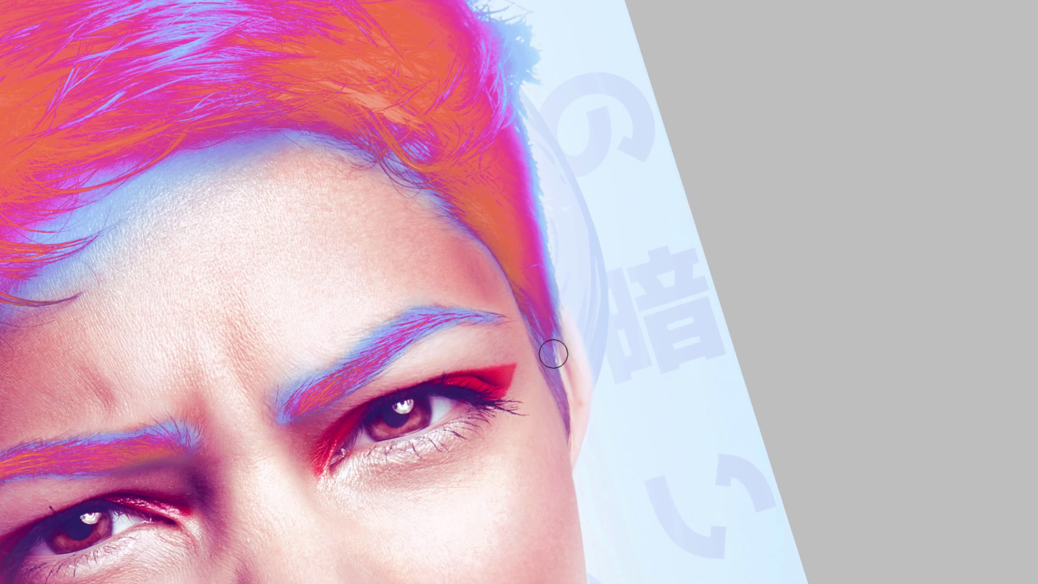
{"action": "key", "text": "bracketright"}
{"action": "key", "text": "bracketright"}
{"action": "key", "text": "bracketright"}
{"action": "key", "text": "bracketright"}
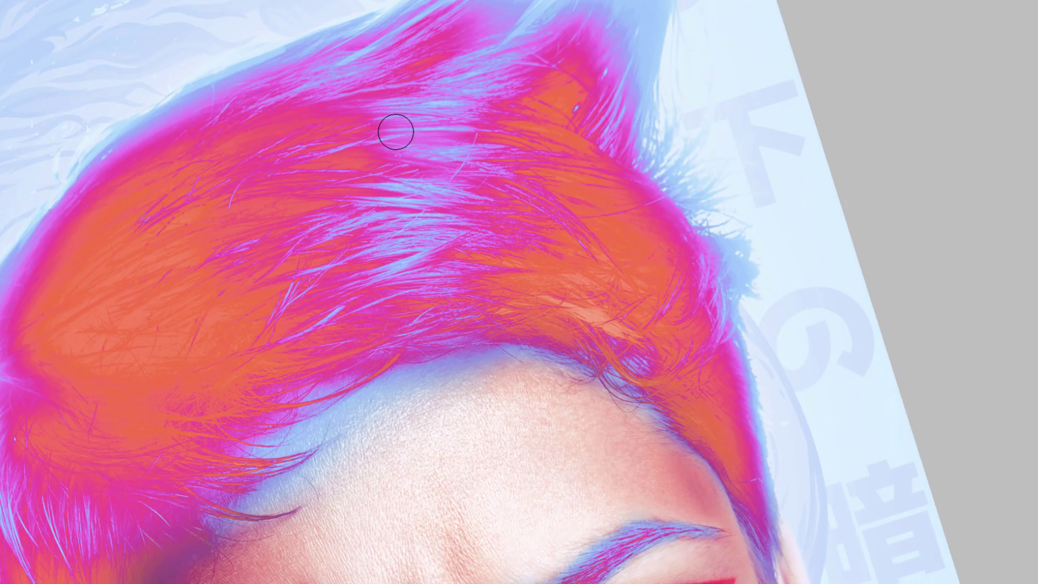
{"action": "key", "text": "bracketright"}
{"action": "key", "text": "bracketright"}
{"action": "key", "text": "bracketright"}
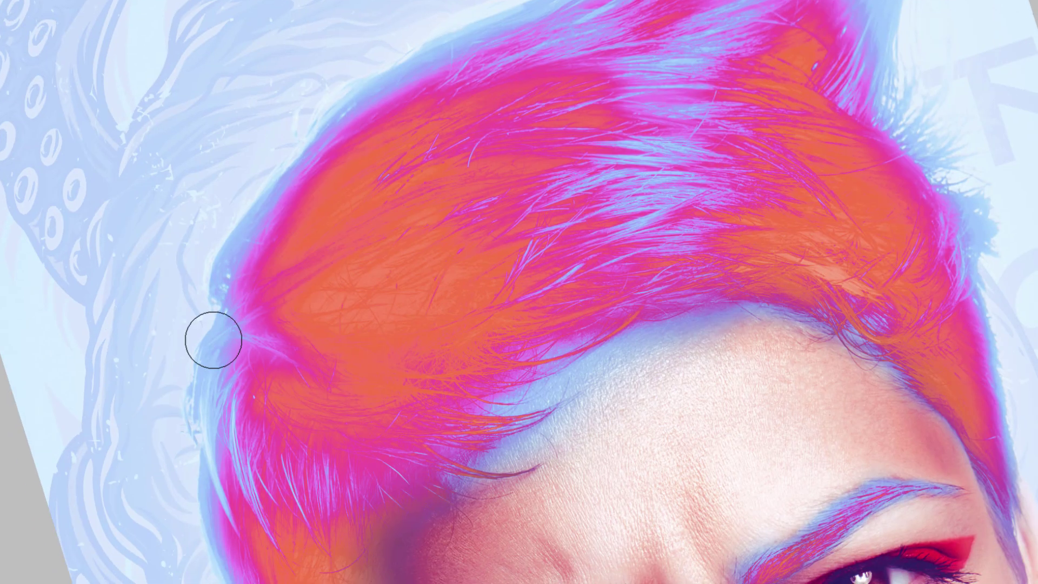
{"action": "left_click_drag", "start_coordinate": [284, 233], "coordinate": [424, 104]}
{"action": "left_click_drag", "start_coordinate": [230, 343], "coordinate": [156, 245]}
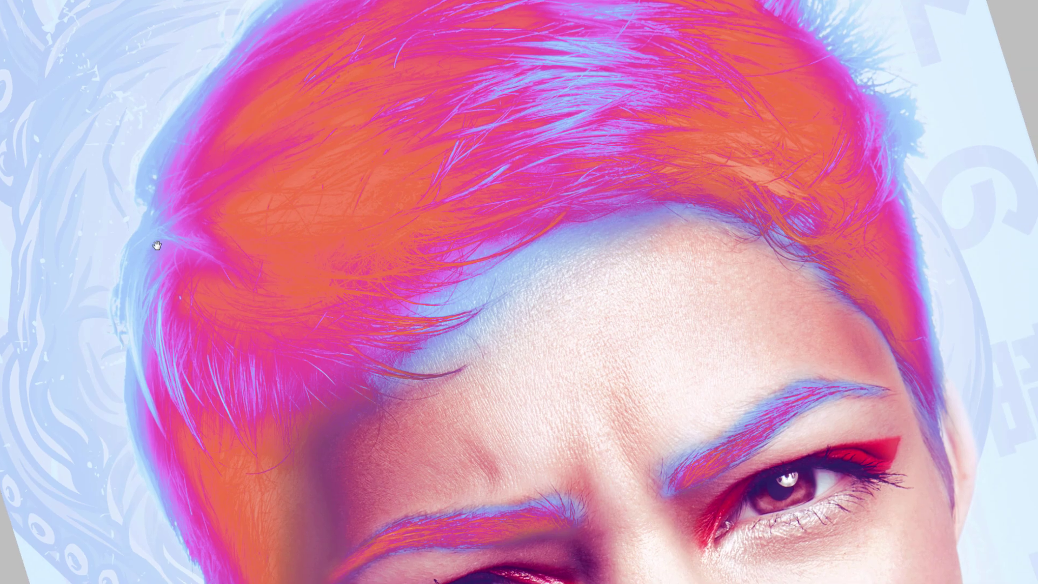
Rotate the canvas and paint thin light-blue strands along the upper-left hairline and left edge
{"action": "key", "text": "r"}
{"action": "mouse_move", "coordinate": [335, 162]}
{"action": "left_mouse_down"}
{"action": "mouse_move", "coordinate": [436, 433]}
{"action": "mouse_move", "coordinate": [595, 157]}
{"action": "left_mouse_up"}
{"action": "left_click_drag", "start_coordinate": [405, 190], "coordinate": [434, 370]}
{"action": "mouse_move", "coordinate": [434, 369]}
{"action": "left_mouse_down"}
{"action": "mouse_move", "coordinate": [508, 407]}
{"action": "mouse_move", "coordinate": [510, 323]}
{"action": "left_mouse_up"}
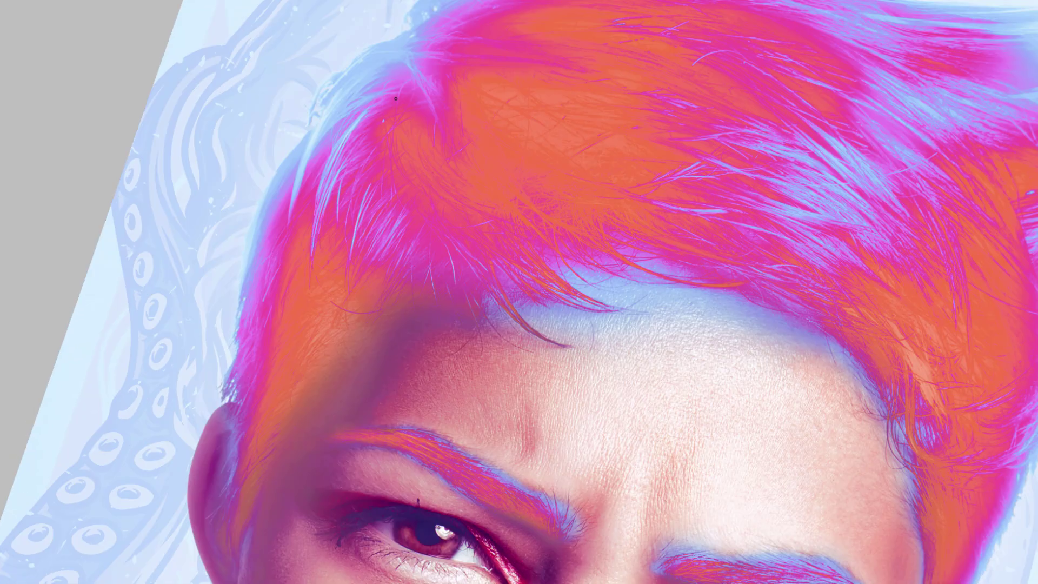
{"action": "left_click_drag", "start_coordinate": [356, 110], "coordinate": [313, 260]}
{"action": "left_click_drag", "start_coordinate": [379, 174], "coordinate": [351, 299]}
{"action": "left_click_drag", "start_coordinate": [282, 166], "coordinate": [244, 296]}
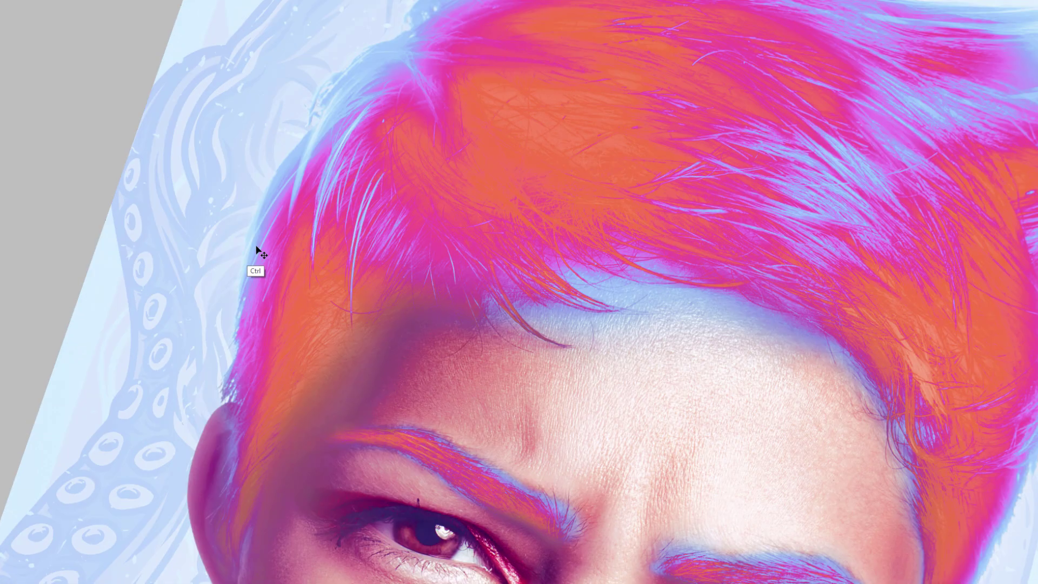
{"action": "mouse_move", "coordinate": [273, 184]}
{"action": "left_mouse_down"}
{"action": "mouse_move", "coordinate": [243, 317]}
{"action": "mouse_move", "coordinate": [243, 195]}
{"action": "left_mouse_up"}
Paint thin light-blue hair strands beside and over the ear
{"action": "scroll", "coordinate": [243, 195], "scroll_direction": "up", "scroll_amount": 5}
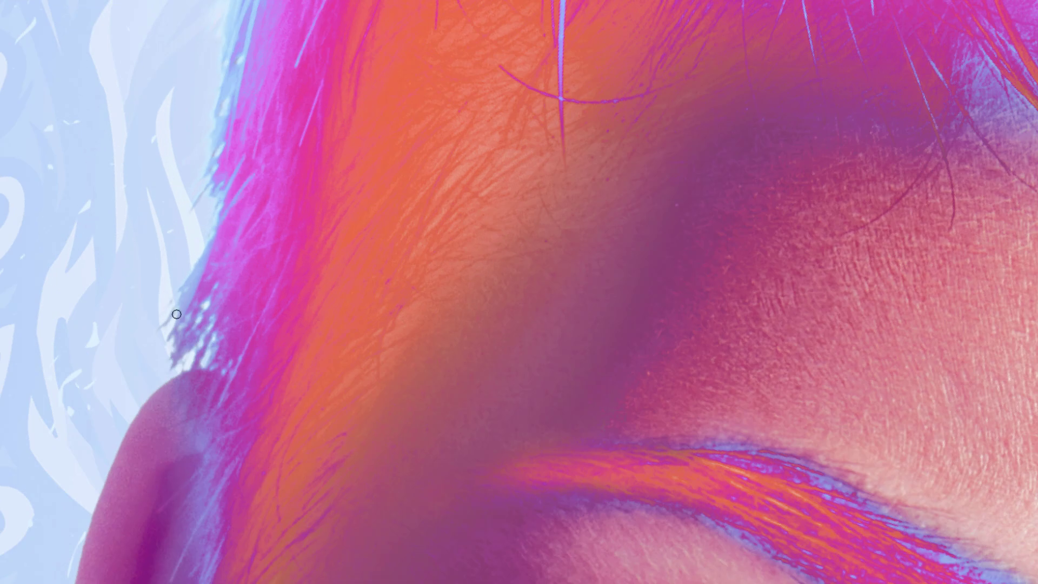
{"action": "scroll", "coordinate": [178, 308], "scroll_direction": "down", "scroll_amount": 3}
{"action": "mouse_move", "coordinate": [257, 320]}
{"action": "left_mouse_down"}
{"action": "mouse_move", "coordinate": [264, 193]}
{"action": "mouse_move", "coordinate": [194, 316]}
{"action": "left_mouse_up"}
{"action": "mouse_move", "coordinate": [238, 238]}
{"action": "left_mouse_down"}
{"action": "mouse_move", "coordinate": [194, 311]}
{"action": "mouse_move", "coordinate": [168, 386]}
{"action": "left_mouse_up"}
{"action": "left_click_drag", "start_coordinate": [218, 337], "coordinate": [188, 400]}
{"action": "left_click_drag", "start_coordinate": [226, 367], "coordinate": [217, 440]}
{"action": "left_click_drag", "start_coordinate": [227, 446], "coordinate": [237, 527]}
{"action": "left_click_drag", "start_coordinate": [261, 385], "coordinate": [239, 506]}
{"action": "left_click_drag", "start_coordinate": [276, 404], "coordinate": [253, 468]}
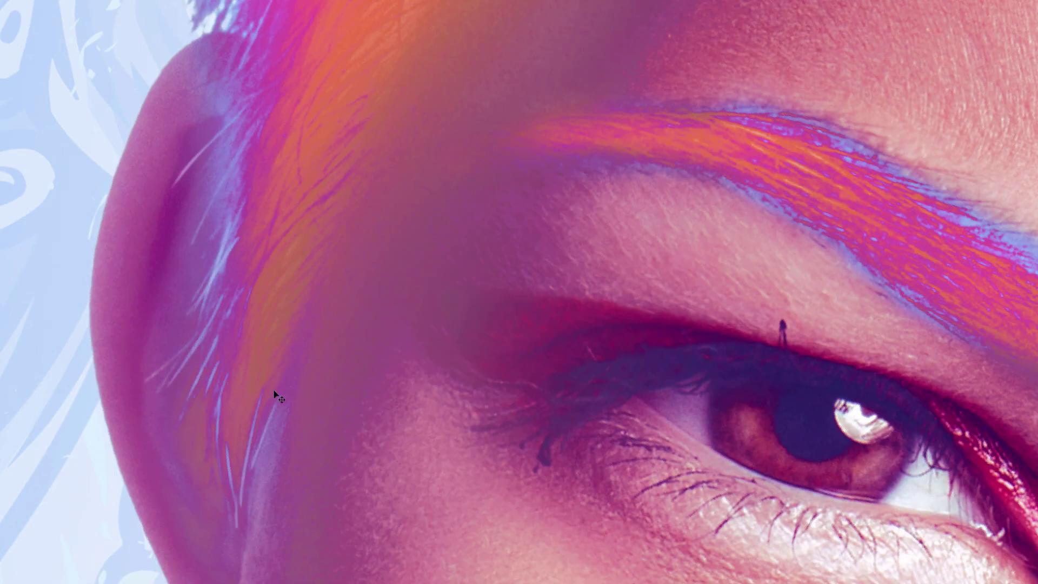
{"action": "left_click_drag", "start_coordinate": [306, 284], "coordinate": [296, 309]}
{"action": "left_click_drag", "start_coordinate": [292, 221], "coordinate": [221, 350]}
Add more thin light strands near the ear and along the upper hairline
{"action": "mouse_move", "coordinate": [235, 325]}
{"action": "left_mouse_down"}
{"action": "mouse_move", "coordinate": [211, 401]}
{"action": "mouse_move", "coordinate": [216, 458]}
{"action": "left_mouse_up"}
{"action": "left_click_drag", "start_coordinate": [254, 242], "coordinate": [191, 474]}
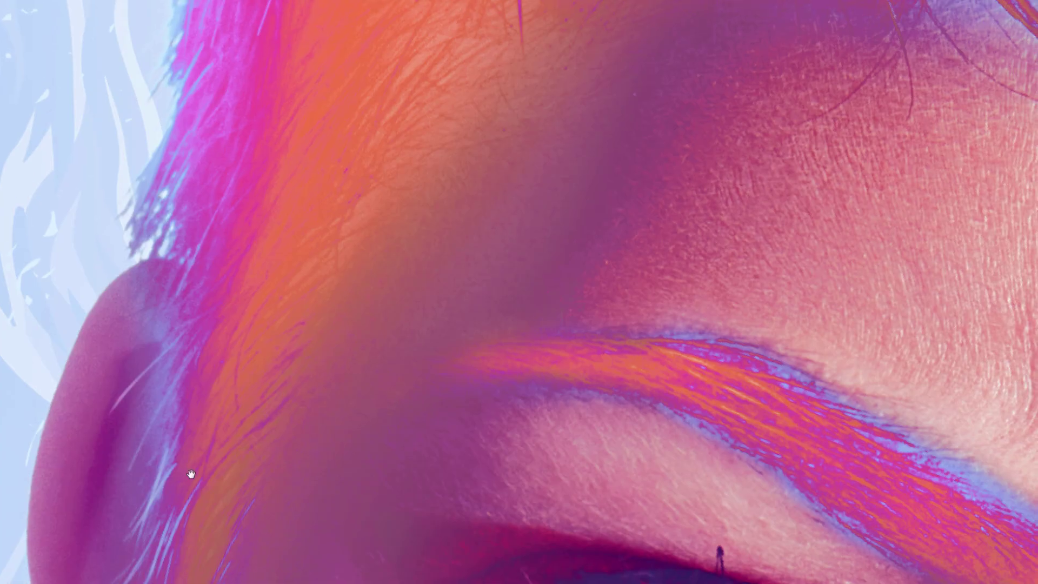
{"action": "left_click_drag", "start_coordinate": [230, 292], "coordinate": [175, 386]}
{"action": "left_click_drag", "start_coordinate": [212, 250], "coordinate": [156, 503]}
{"action": "left_click_drag", "start_coordinate": [282, 24], "coordinate": [189, 153]}
{"action": "left_click_drag", "start_coordinate": [269, 45], "coordinate": [187, 181]}
{"action": "left_click_drag", "start_coordinate": [287, 65], "coordinate": [215, 185]}
{"action": "left_click_drag", "start_coordinate": [281, 48], "coordinate": [189, 198]}
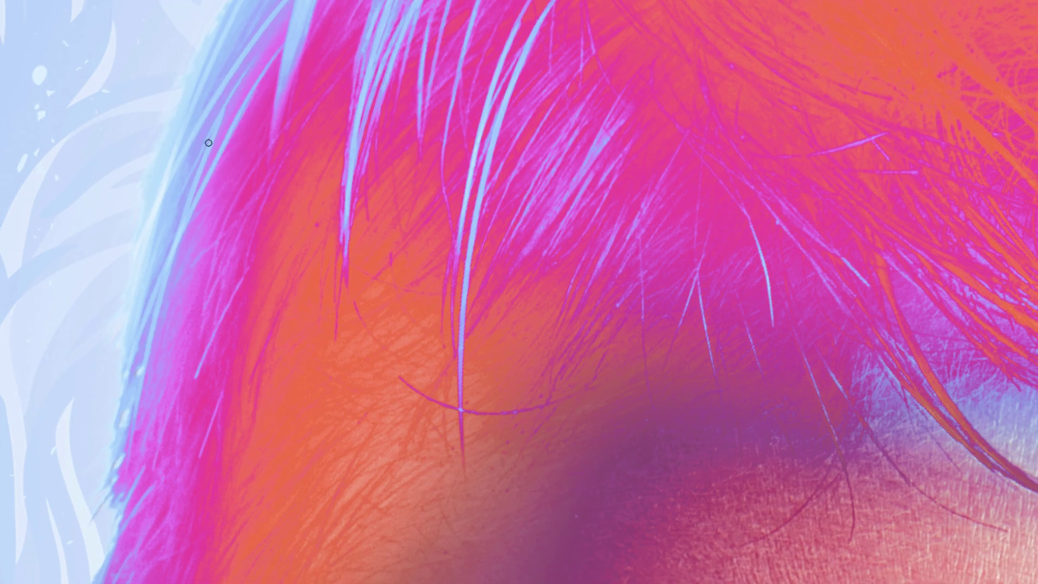
{"action": "left_click_drag", "start_coordinate": [236, 140], "coordinate": [125, 424]}
{"action": "left_click_drag", "start_coordinate": [234, 149], "coordinate": [129, 306]}
{"action": "left_click_drag", "start_coordinate": [301, 301], "coordinate": [178, 259]}
Rotate the canvas counterclockwise and paint thin light strokes across the upper hair
{"action": "key", "text": "r"}
{"action": "left_click_drag", "start_coordinate": [132, 108], "coordinate": [86, 342]}
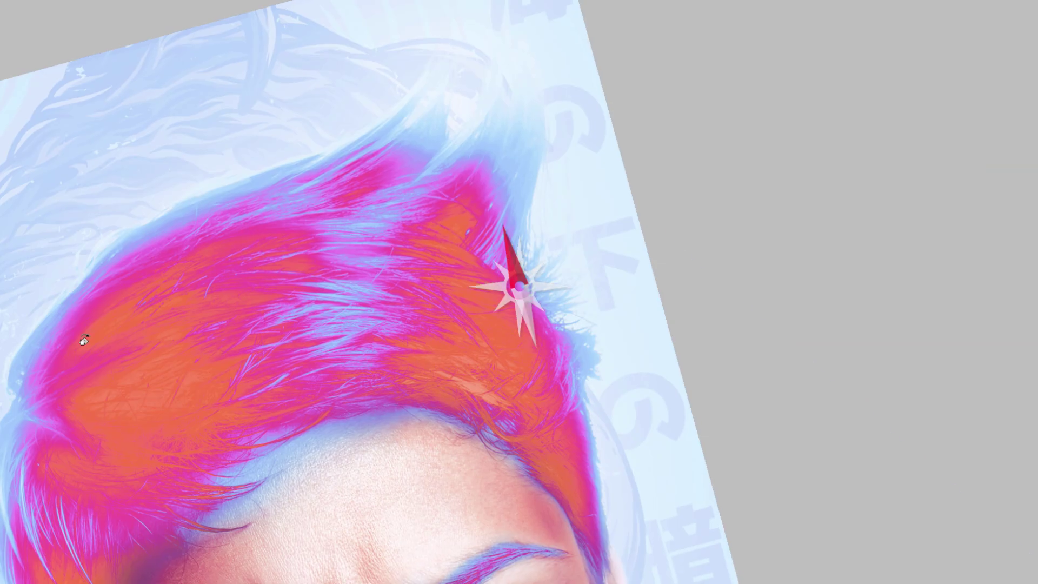
{"action": "left_click_drag", "start_coordinate": [474, 153], "coordinate": [443, 198]}
{"action": "left_click_drag", "start_coordinate": [425, 170], "coordinate": [287, 222]}
{"action": "left_click_drag", "start_coordinate": [385, 217], "coordinate": [331, 227]}
{"action": "key", "text": "r"}
{"action": "left_click_drag", "start_coordinate": [320, 172], "coordinate": [341, 440]}
{"action": "left_click_drag", "start_coordinate": [501, 359], "coordinate": [355, 259]}
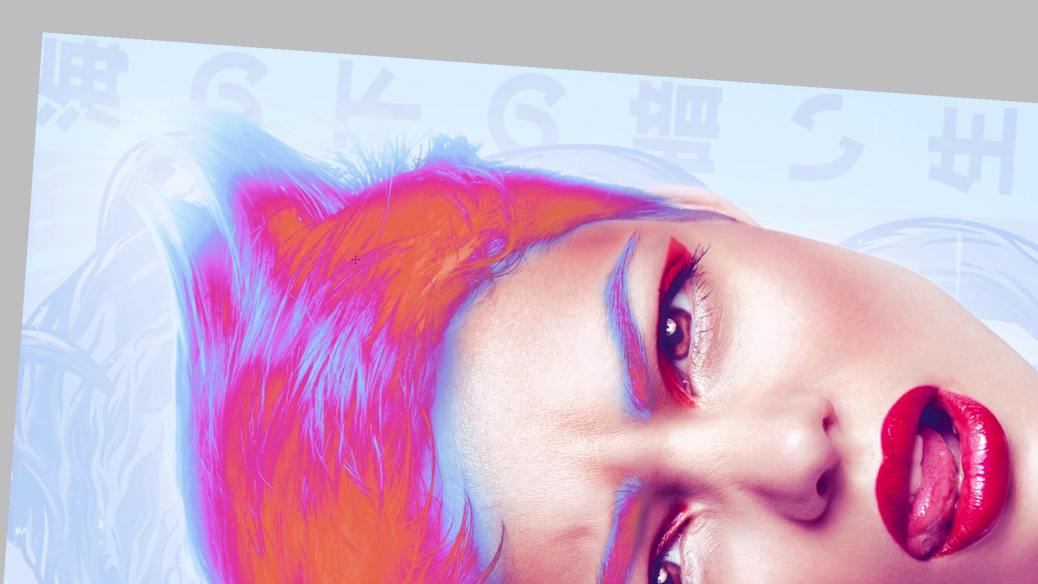
{"action": "left_click_drag", "start_coordinate": [294, 494], "coordinate": [269, 249]}
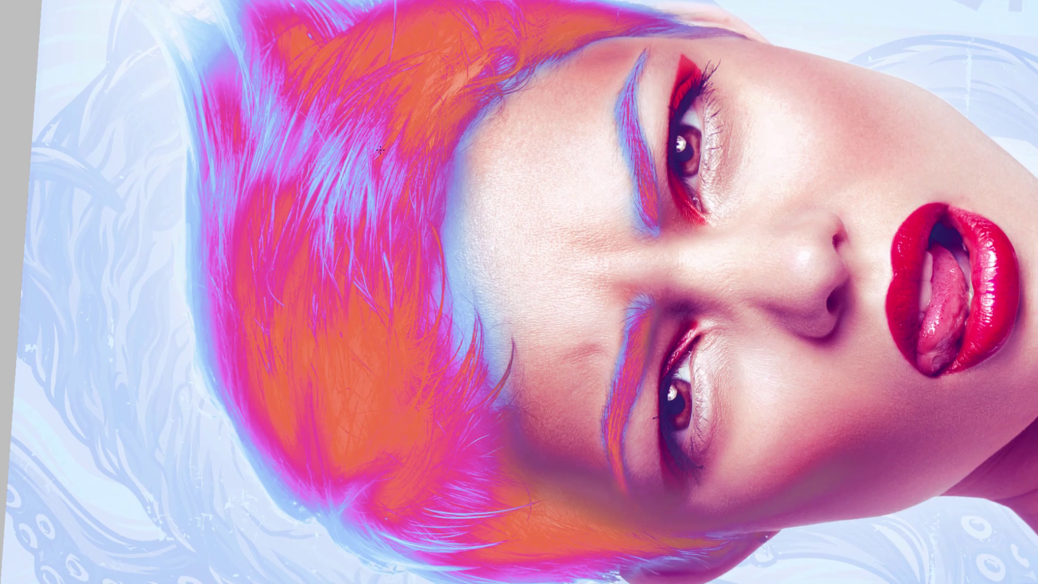
{"action": "left_click_drag", "start_coordinate": [302, 208], "coordinate": [375, 357]}
{"action": "left_click_drag", "start_coordinate": [265, 487], "coordinate": [157, 259]}
{"action": "key", "text": "r"}
Add fine light strands at the crown and down the left hair edge
{"action": "left_click_drag", "start_coordinate": [270, 292], "coordinate": [638, 73]}
{"action": "mouse_move", "coordinate": [465, 26]}
{"action": "left_mouse_down"}
{"action": "mouse_move", "coordinate": [397, 86]}
{"action": "mouse_move", "coordinate": [405, 128]}
{"action": "left_mouse_up"}
{"action": "left_click_drag", "start_coordinate": [455, 58], "coordinate": [415, 109]}
{"action": "left_click_drag", "start_coordinate": [455, 81], "coordinate": [426, 149]}
{"action": "mouse_move", "coordinate": [773, 187]}
{"action": "left_mouse_down"}
{"action": "mouse_move", "coordinate": [423, 350]}
{"action": "mouse_move", "coordinate": [589, 379]}
{"action": "left_mouse_up"}
{"action": "key", "text": "r"}
{"action": "left_click_drag", "start_coordinate": [415, 286], "coordinate": [251, 199]}
{"action": "left_click_drag", "start_coordinate": [300, 143], "coordinate": [283, 245]}
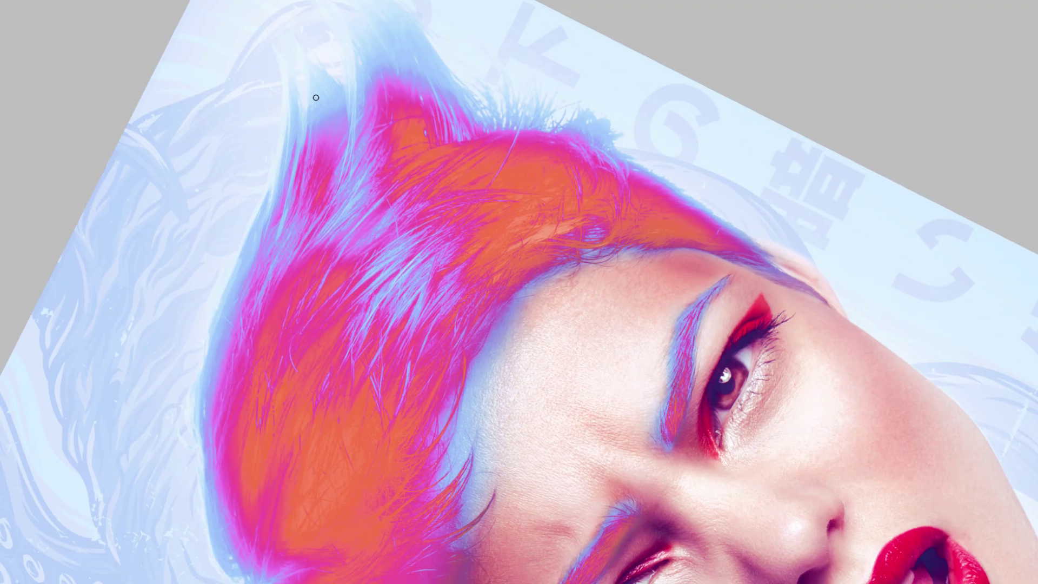
{"action": "left_click_drag", "start_coordinate": [315, 100], "coordinate": [248, 297]}
{"action": "left_click_drag", "start_coordinate": [219, 392], "coordinate": [297, 209]}
{"action": "left_click_drag", "start_coordinate": [299, 172], "coordinate": [294, 313]}
{"action": "mouse_move", "coordinate": [306, 213]}
{"action": "left_mouse_down"}
{"action": "mouse_move", "coordinate": [302, 335]}
{"action": "mouse_move", "coordinate": [243, 231]}
{"action": "left_mouse_up"}
{"action": "left_click_drag", "start_coordinate": [244, 230], "coordinate": [239, 275]}
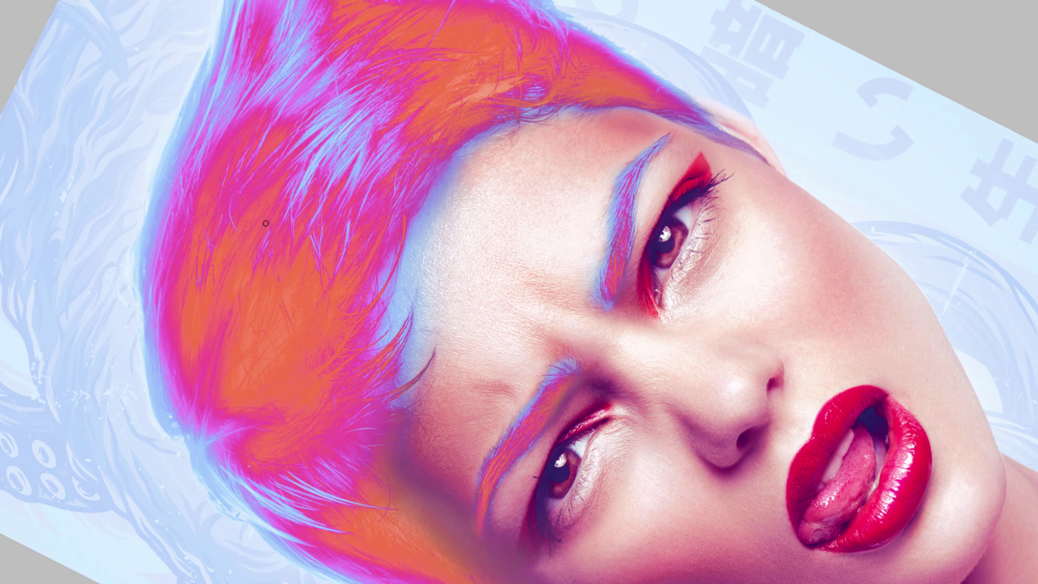
Soften the bluish strands left of the face and darken the pale strand at the temple
{"action": "left_click_drag", "start_coordinate": [297, 143], "coordinate": [278, 266]}
{"action": "left_click_drag", "start_coordinate": [395, 169], "coordinate": [304, 192]}
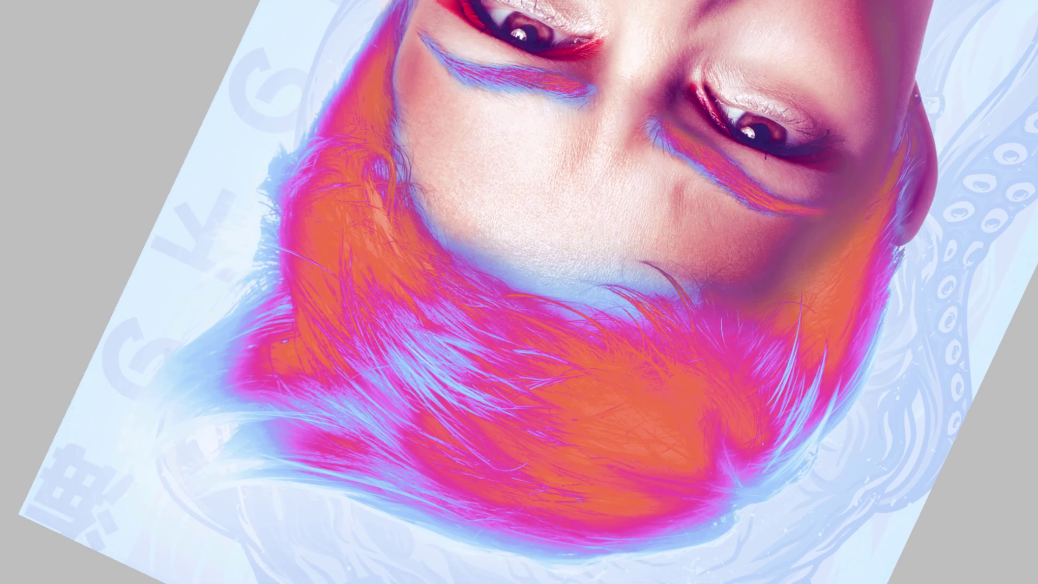
{"action": "mouse_move", "coordinate": [267, 238]}
{"action": "left_mouse_down"}
{"action": "mouse_move", "coordinate": [216, 238]}
{"action": "mouse_move", "coordinate": [250, 167]}
{"action": "mouse_move", "coordinate": [257, 275]}
{"action": "mouse_move", "coordinate": [145, 433]}
{"action": "left_mouse_up"}
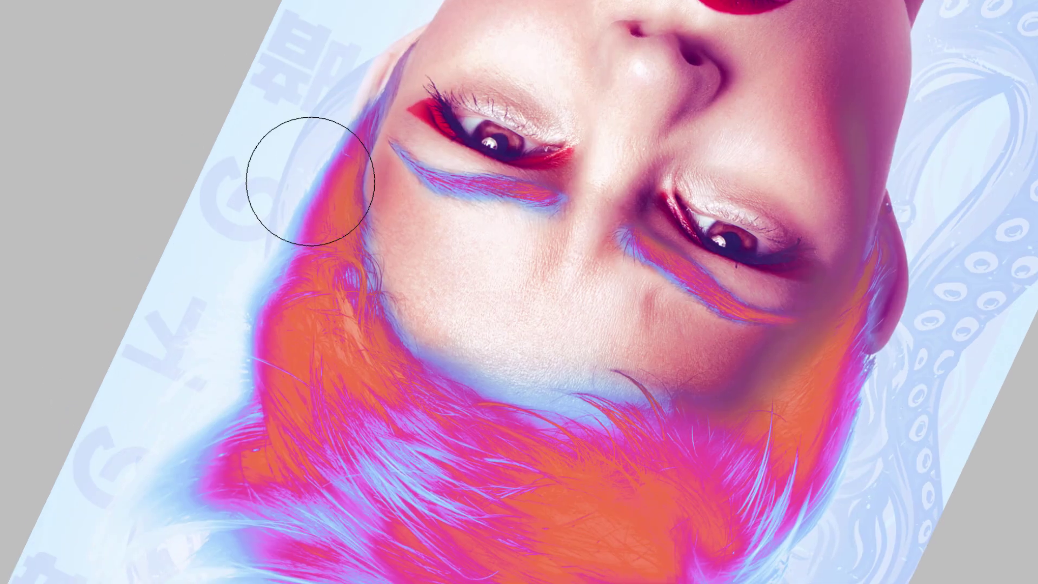
{"action": "key", "text": "bracketleft"}
{"action": "key", "text": "bracketleft"}
{"action": "key", "text": "bracketleft"}
{"action": "key", "text": "bracketleft"}
{"action": "key", "text": "bracketleft"}
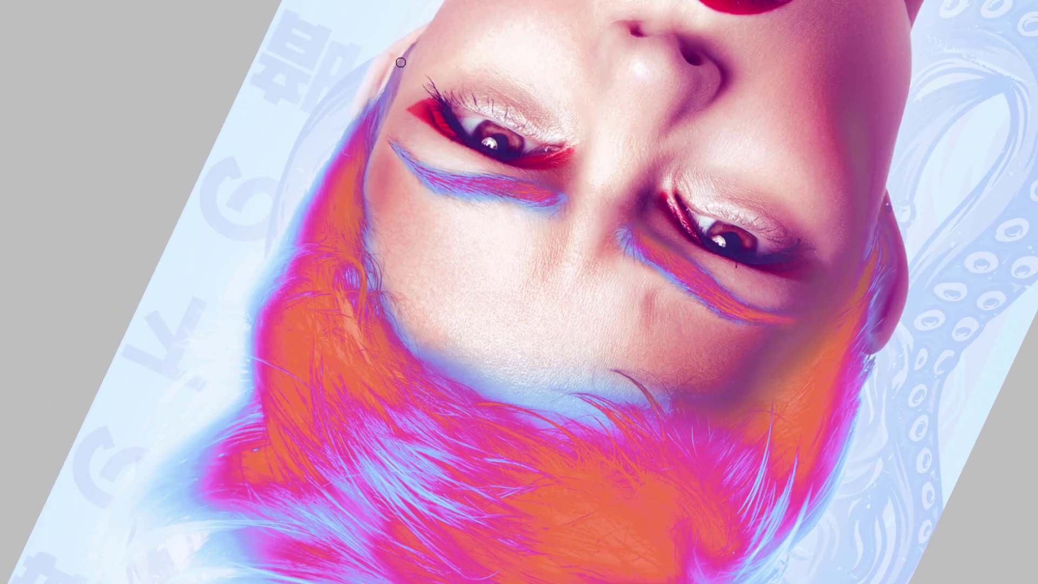
{"action": "left_click_drag", "start_coordinate": [383, 115], "coordinate": [355, 185]}
{"action": "key", "text": "bracketright"}
{"action": "key", "text": "bracketright"}
{"action": "key", "text": "bracketright"}
{"action": "key", "text": "bracketright"}
{"action": "key", "text": "bracketright"}
{"action": "key", "text": "bracketright"}
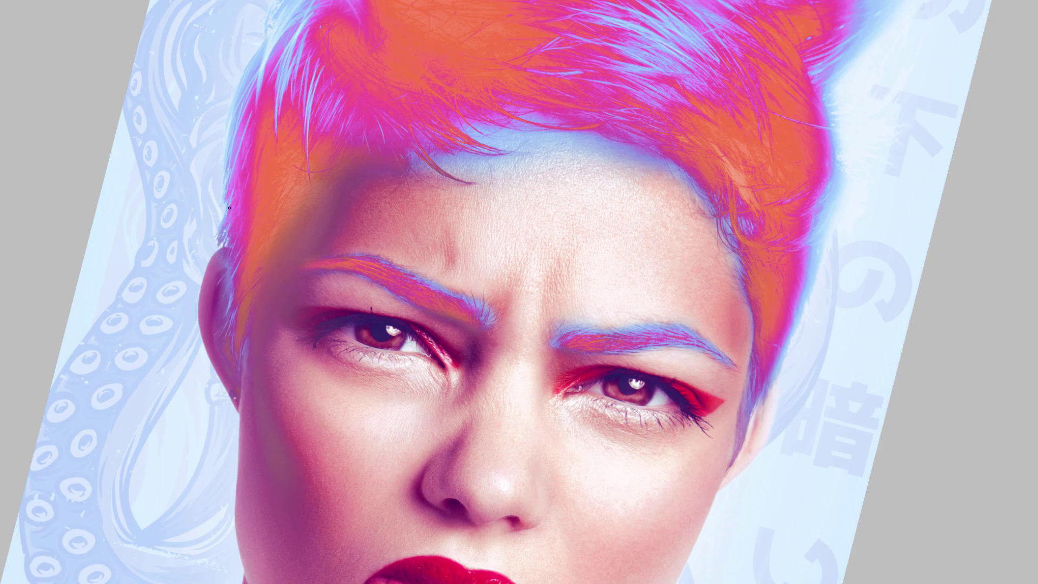
{"action": "left_click_drag", "start_coordinate": [375, 207], "coordinate": [288, 333]}
{"action": "left_click_drag", "start_coordinate": [248, 298], "coordinate": [310, 359]}
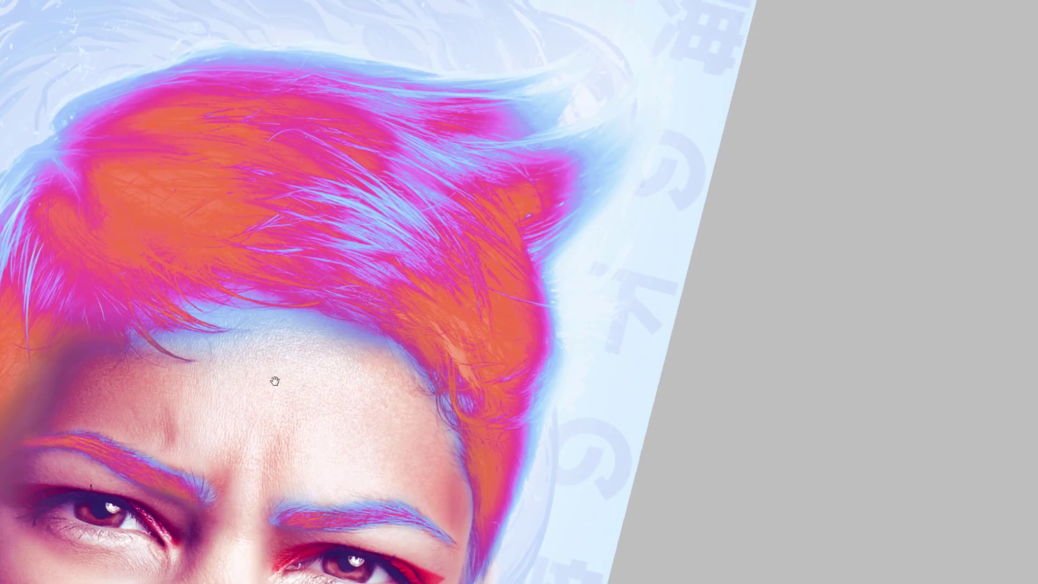